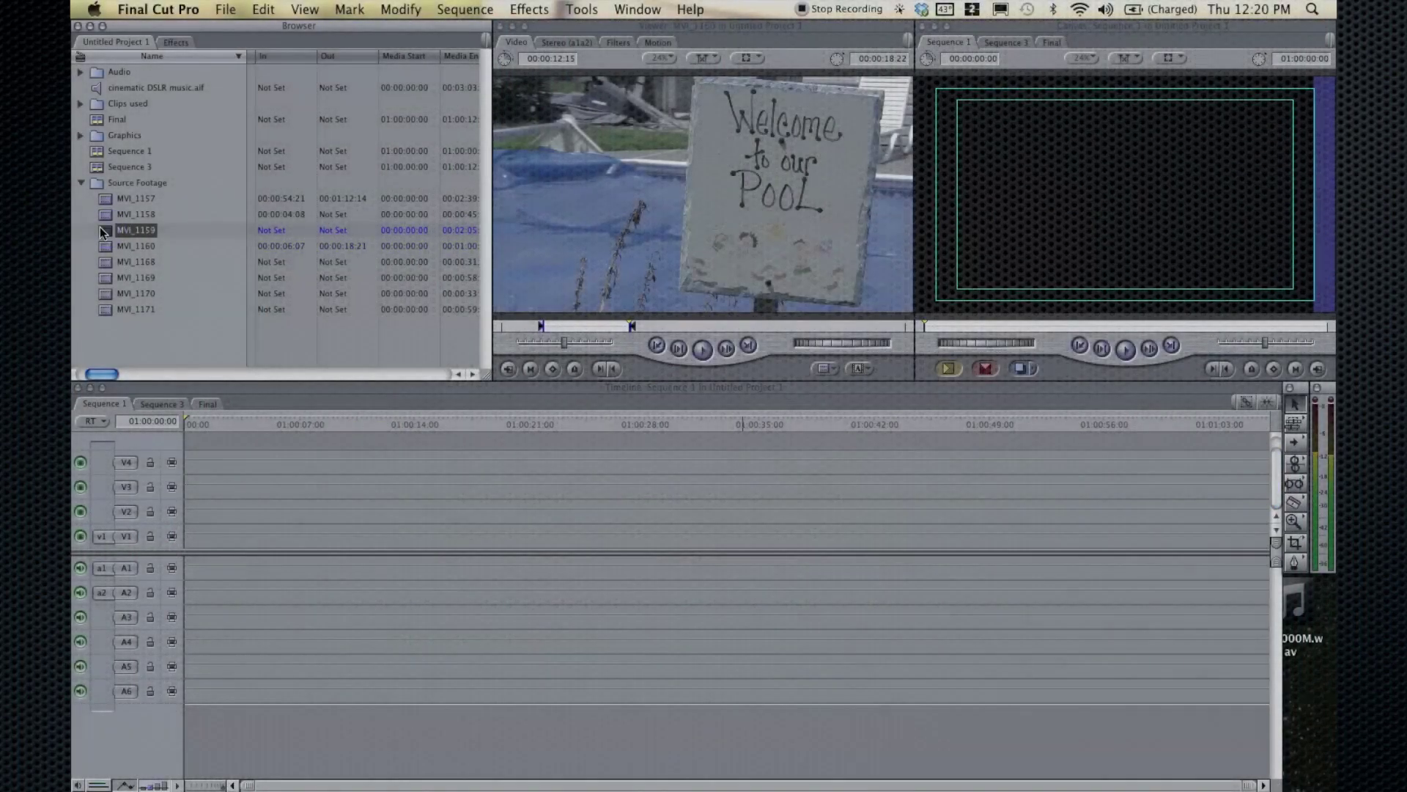
Step: Place clip MVI_1159 on V1 of Sequence 1 and select it
{"action": "left_click_drag", "start_coordinate": [102, 232], "coordinate": [260, 538]}
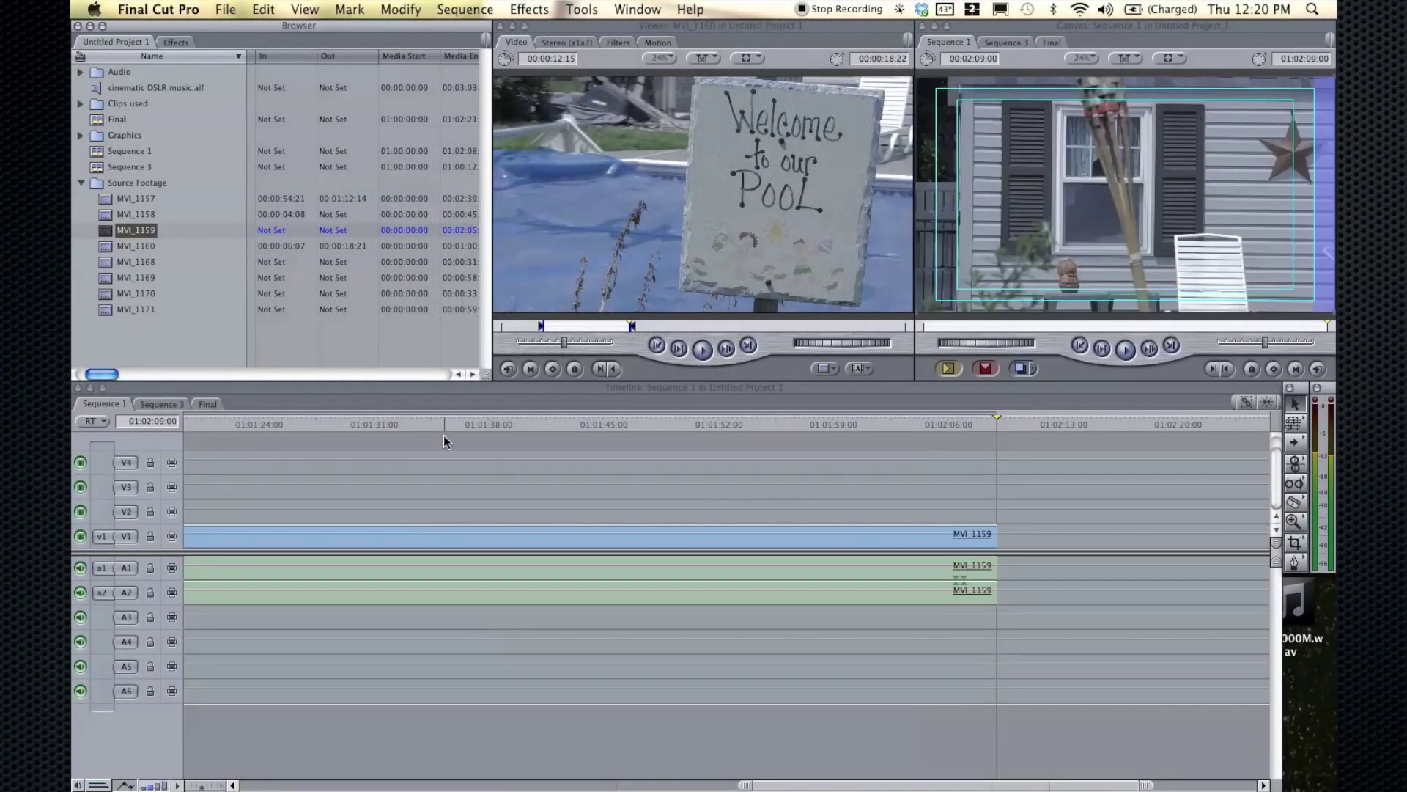
{"action": "left_click", "coordinate": [292, 421]}
{"action": "left_click", "coordinate": [565, 537]}
Step: Zoom the timeline out so the whole clip fits, then glance at the Effects bins
{"action": "scroll", "coordinate": [568, 541], "scroll_direction": "left", "scroll_amount": 10}
{"action": "key", "text": "super+minus"}
{"action": "key", "text": "super+minus"}
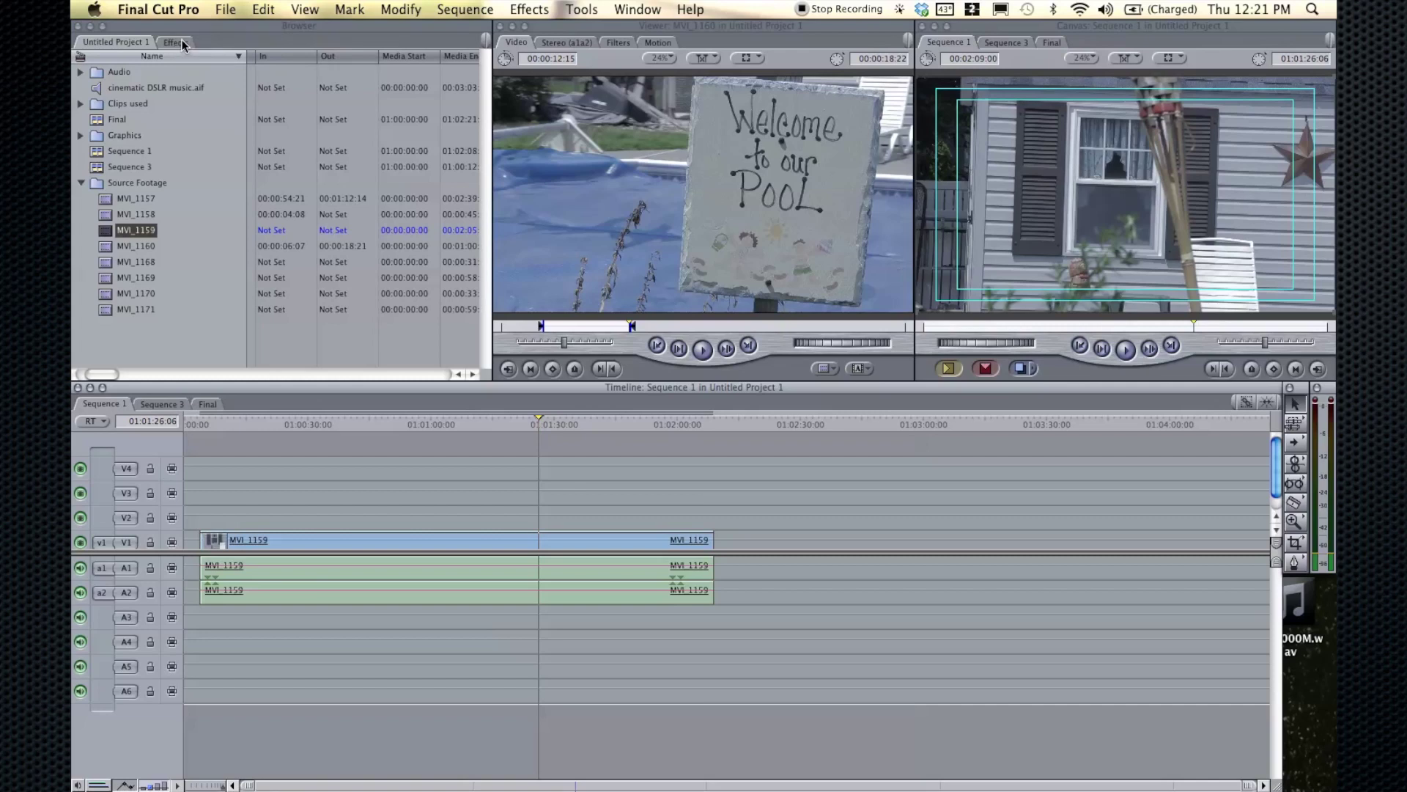
{"action": "left_click", "coordinate": [182, 44]}
{"action": "left_click", "coordinate": [127, 44]}
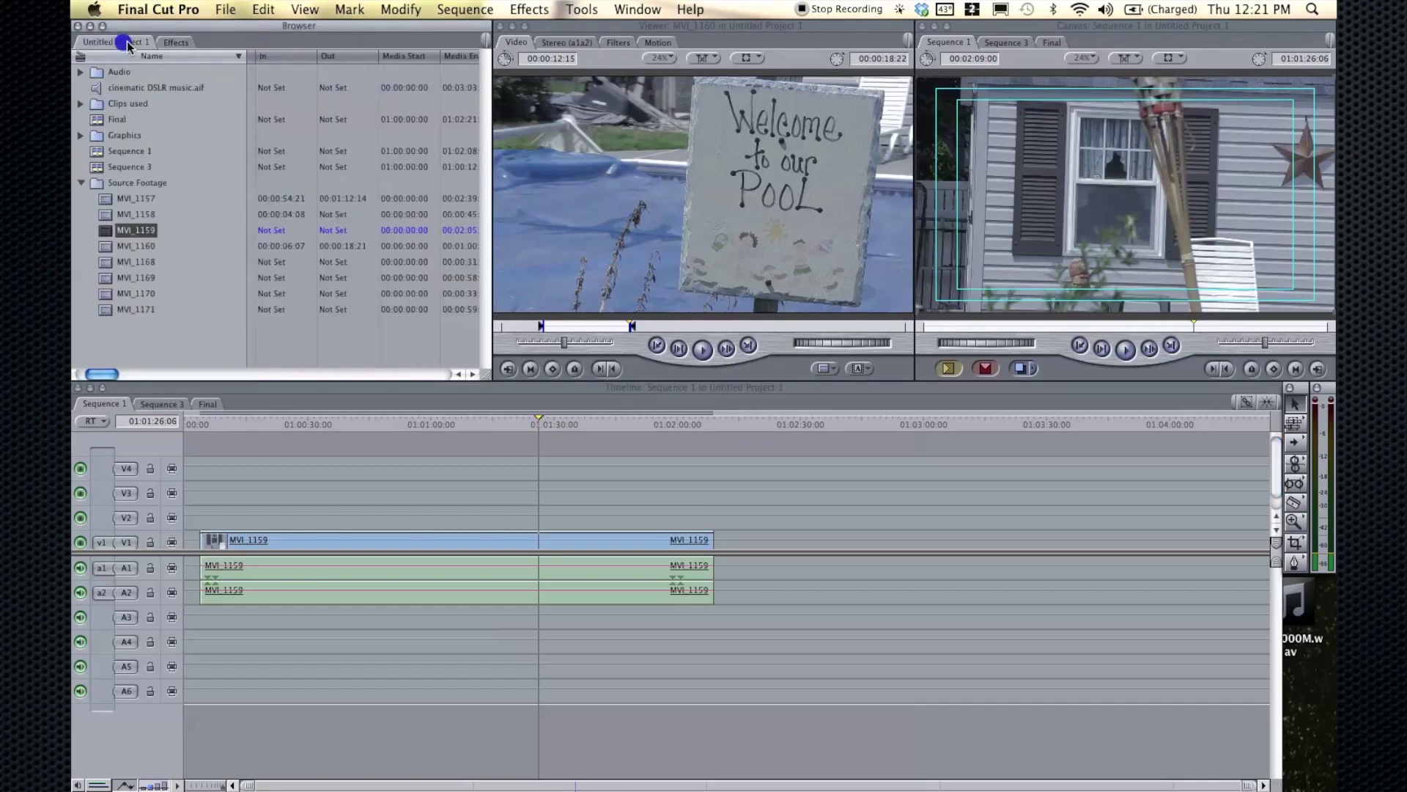
Step: Select the MVI_1159 clip in the sequence and look through the Effects menu categories
{"action": "left_click", "coordinate": [177, 42]}
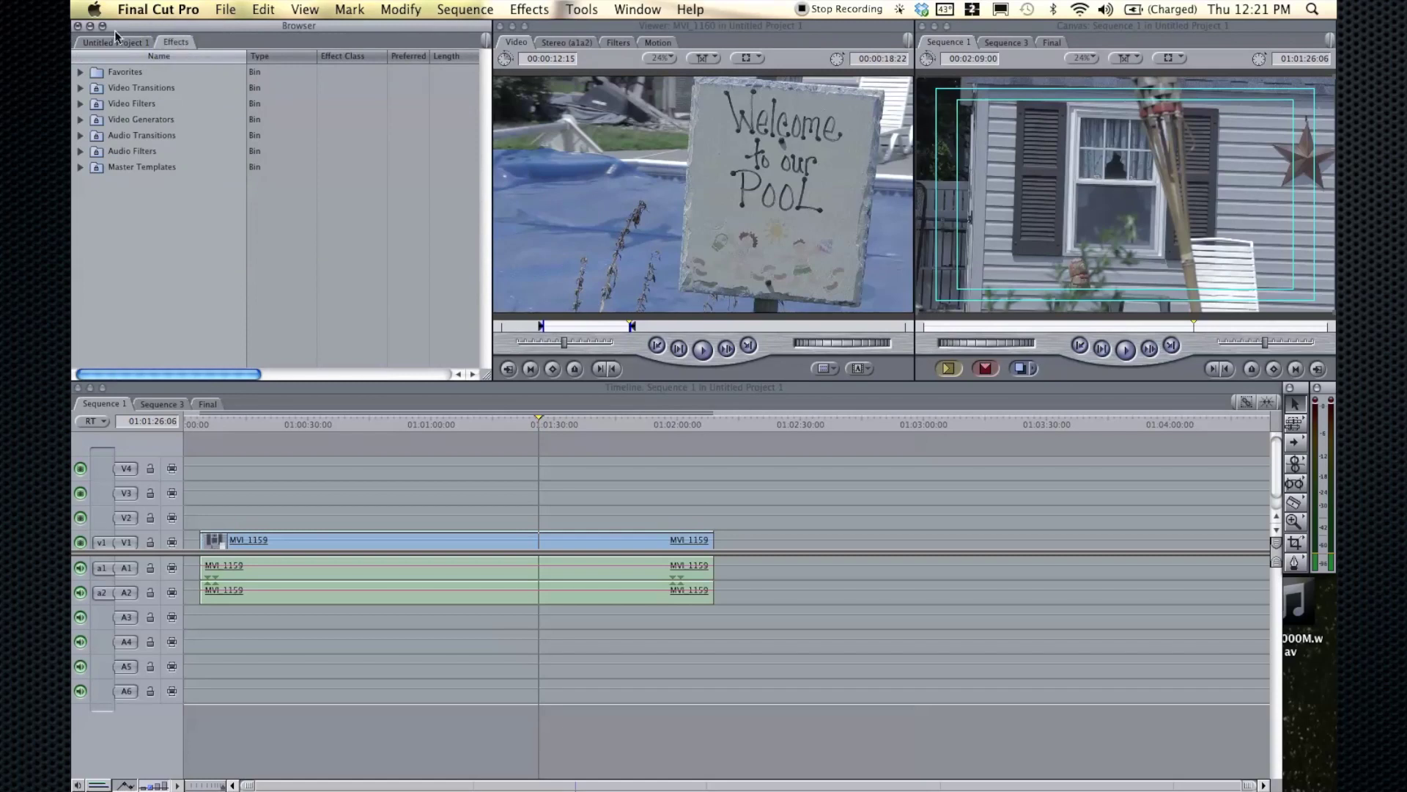
{"action": "left_click", "coordinate": [403, 541]}
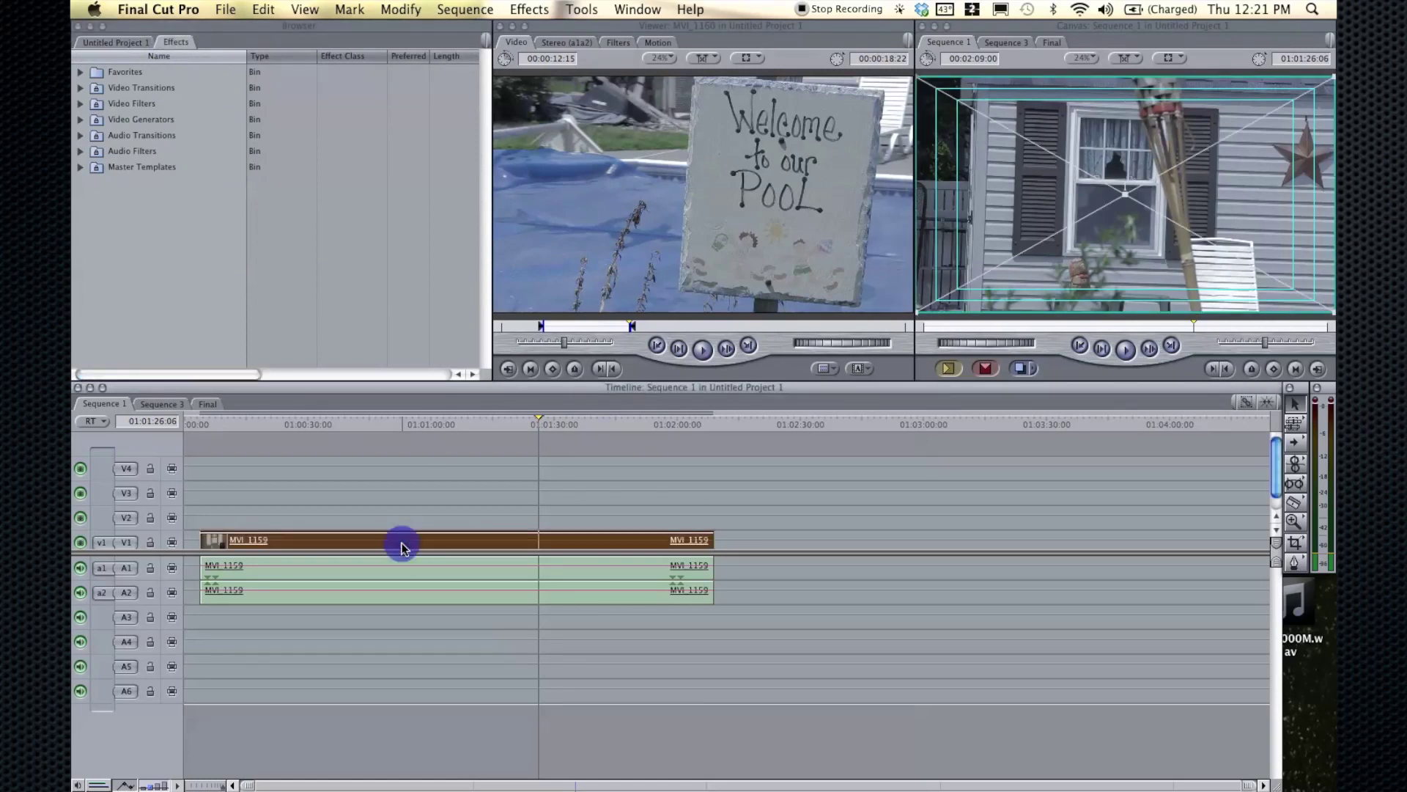
{"action": "left_click", "coordinate": [536, 7]}
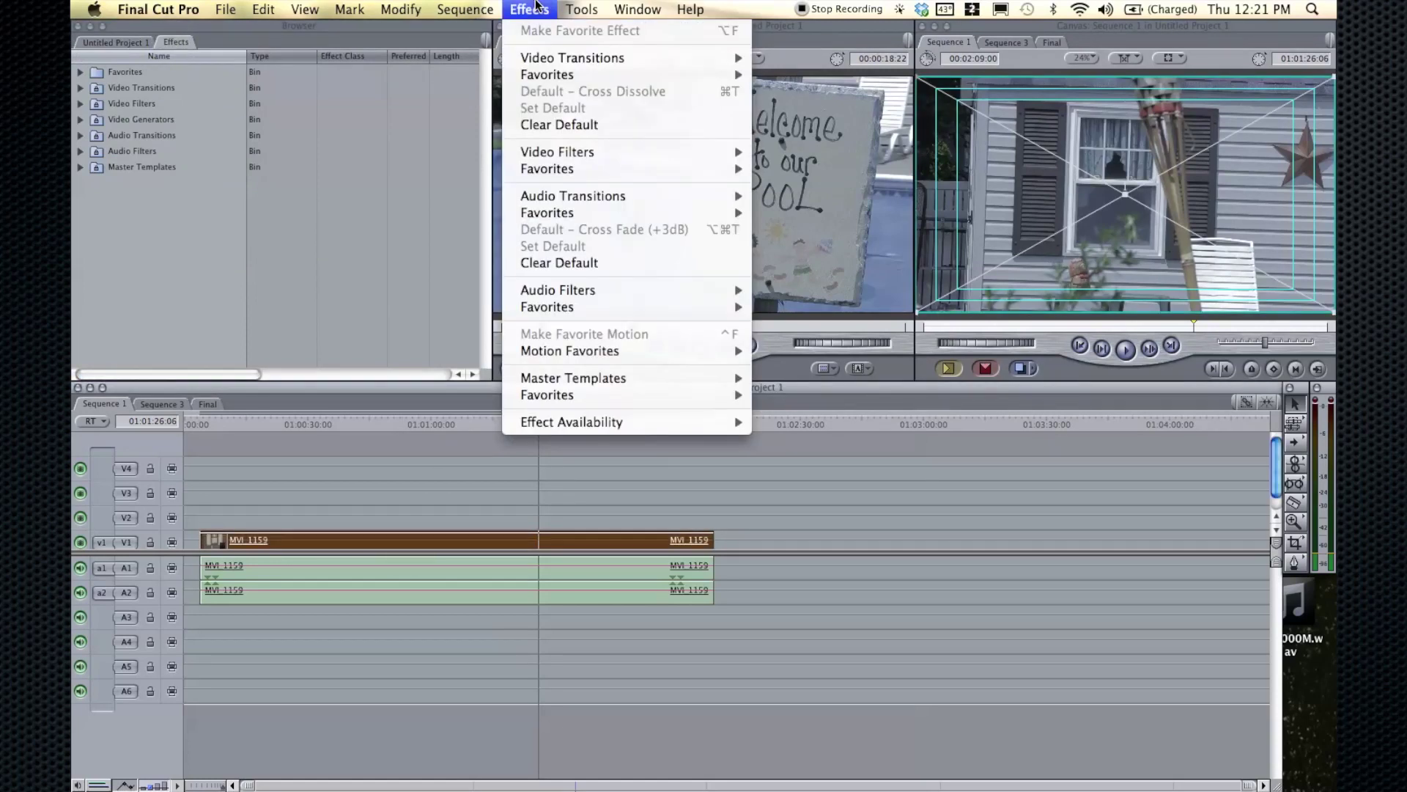
{"action": "mouse_move", "coordinate": [554, 155]}
{"action": "left_click", "coordinate": [261, 252]}
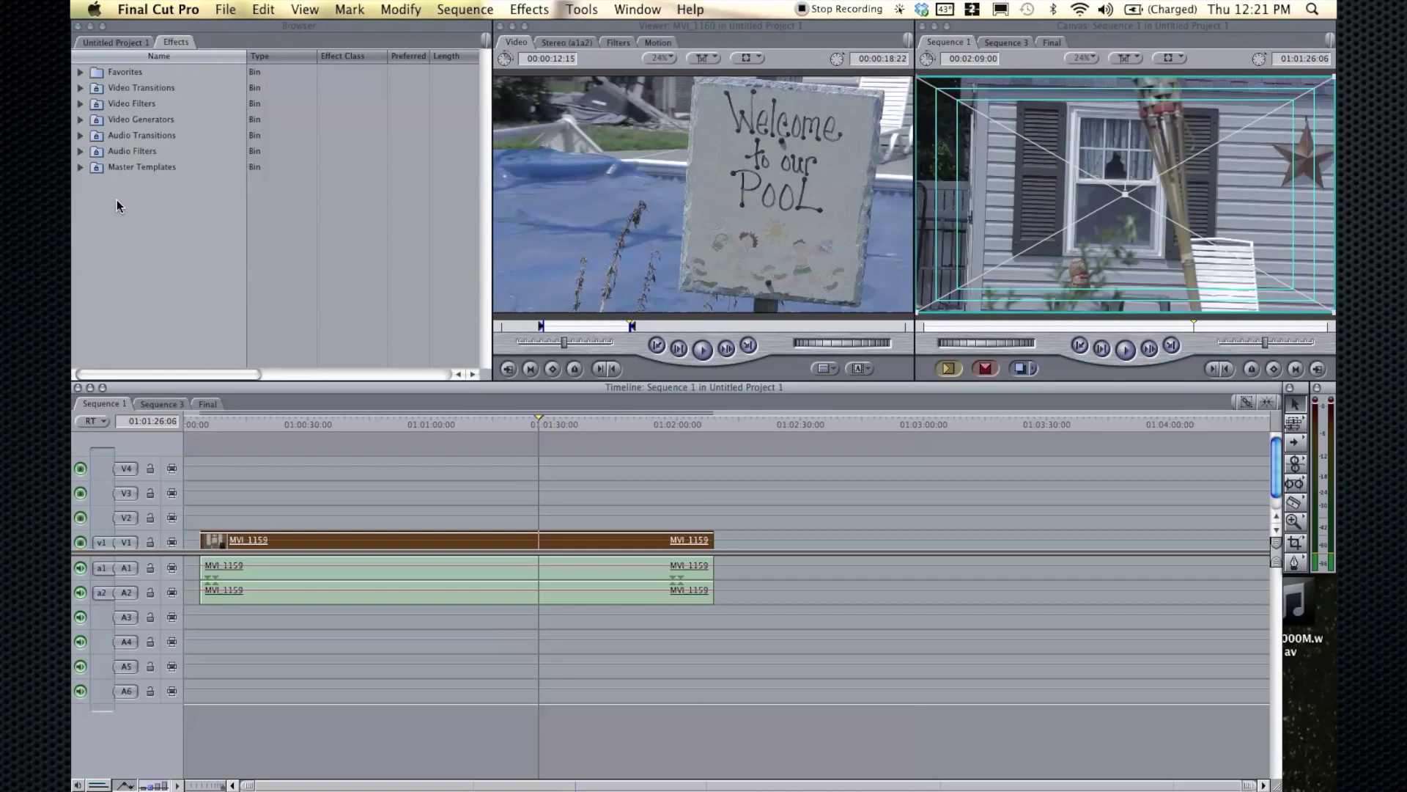
Step: Expand the Video Filters bin and browse its TMTS Video and Matte categories
{"action": "left_click", "coordinate": [80, 102]}
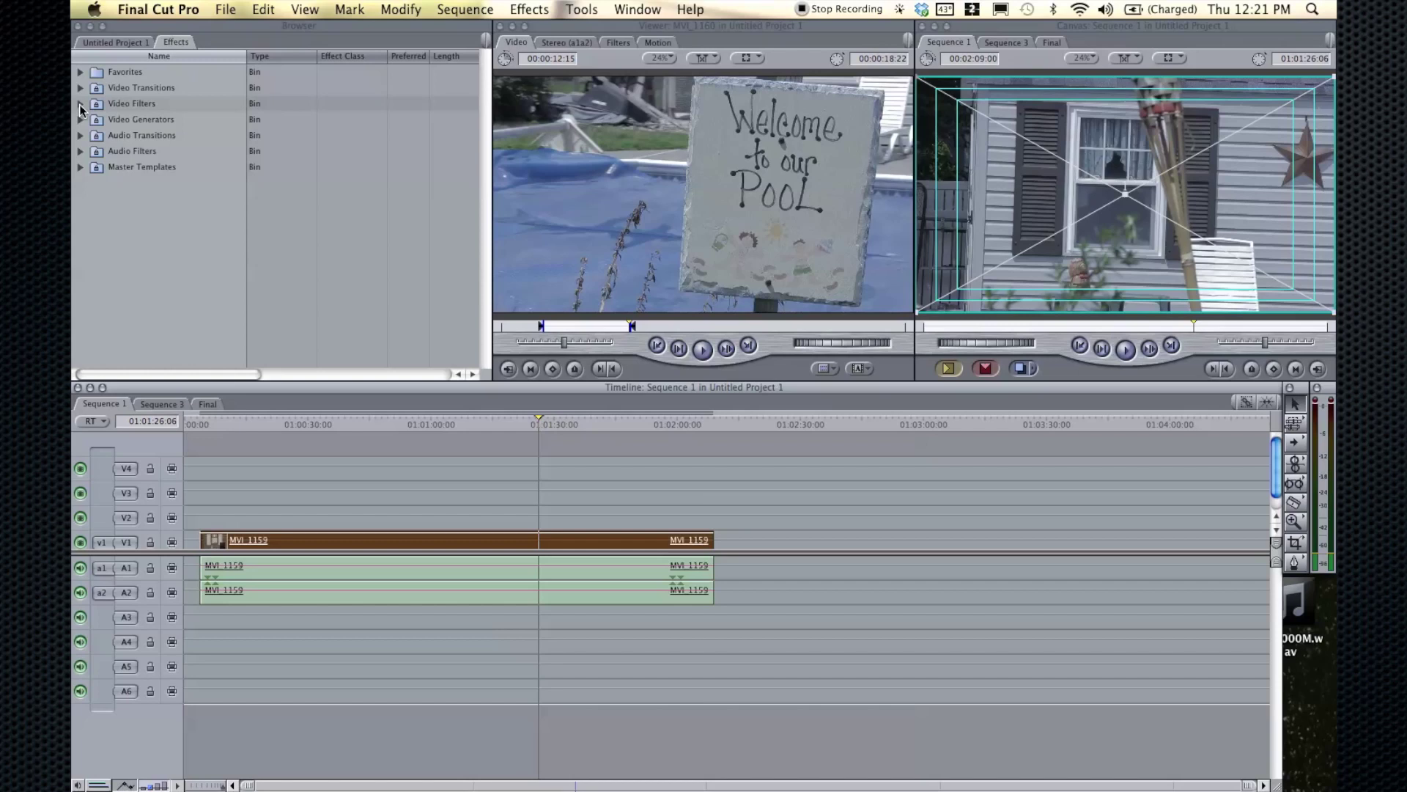
{"action": "left_click", "coordinate": [80, 104]}
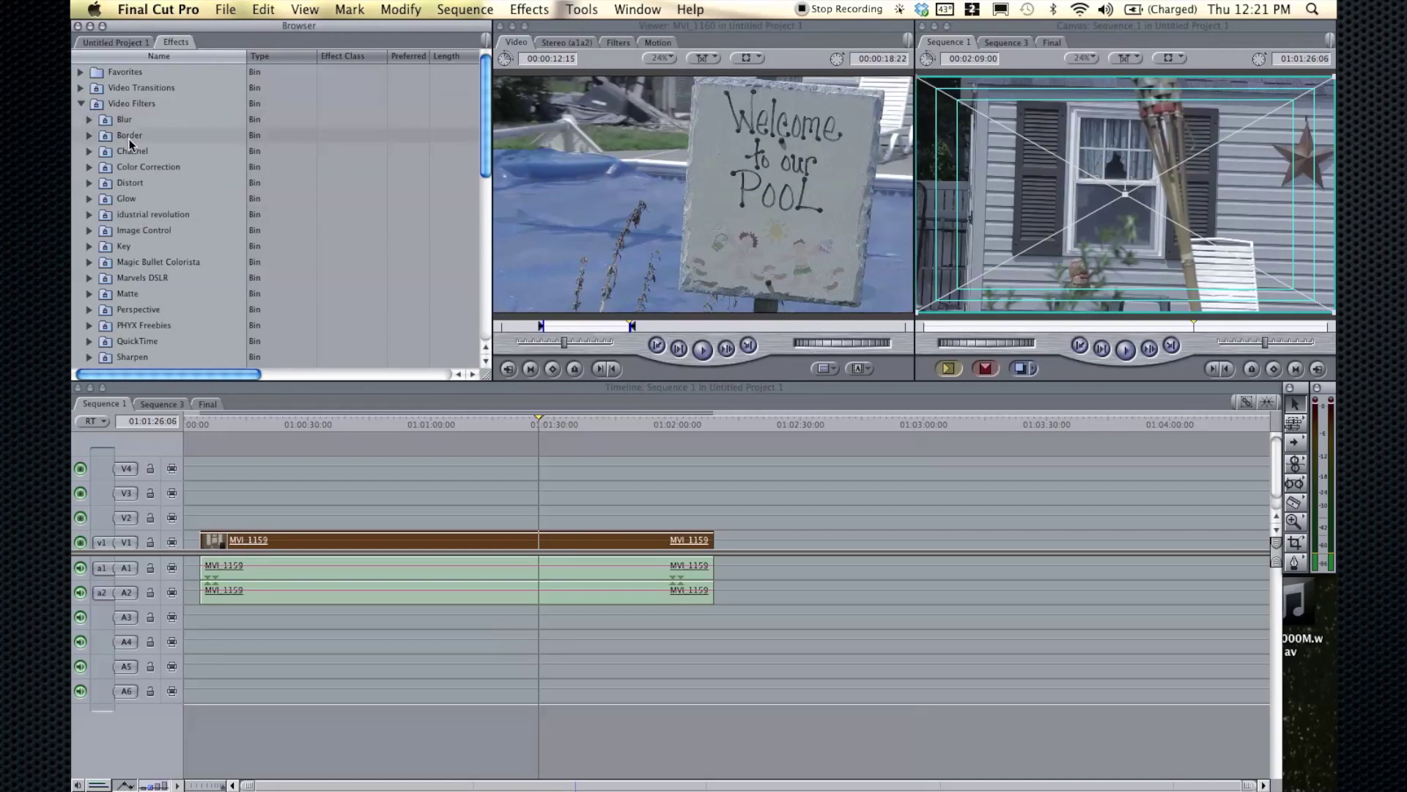
{"action": "scroll", "coordinate": [130, 144], "scroll_direction": "down", "scroll_amount": 5}
{"action": "left_click", "coordinate": [88, 230]}
{"action": "scroll", "coordinate": [188, 227], "scroll_direction": "up", "scroll_amount": 2}
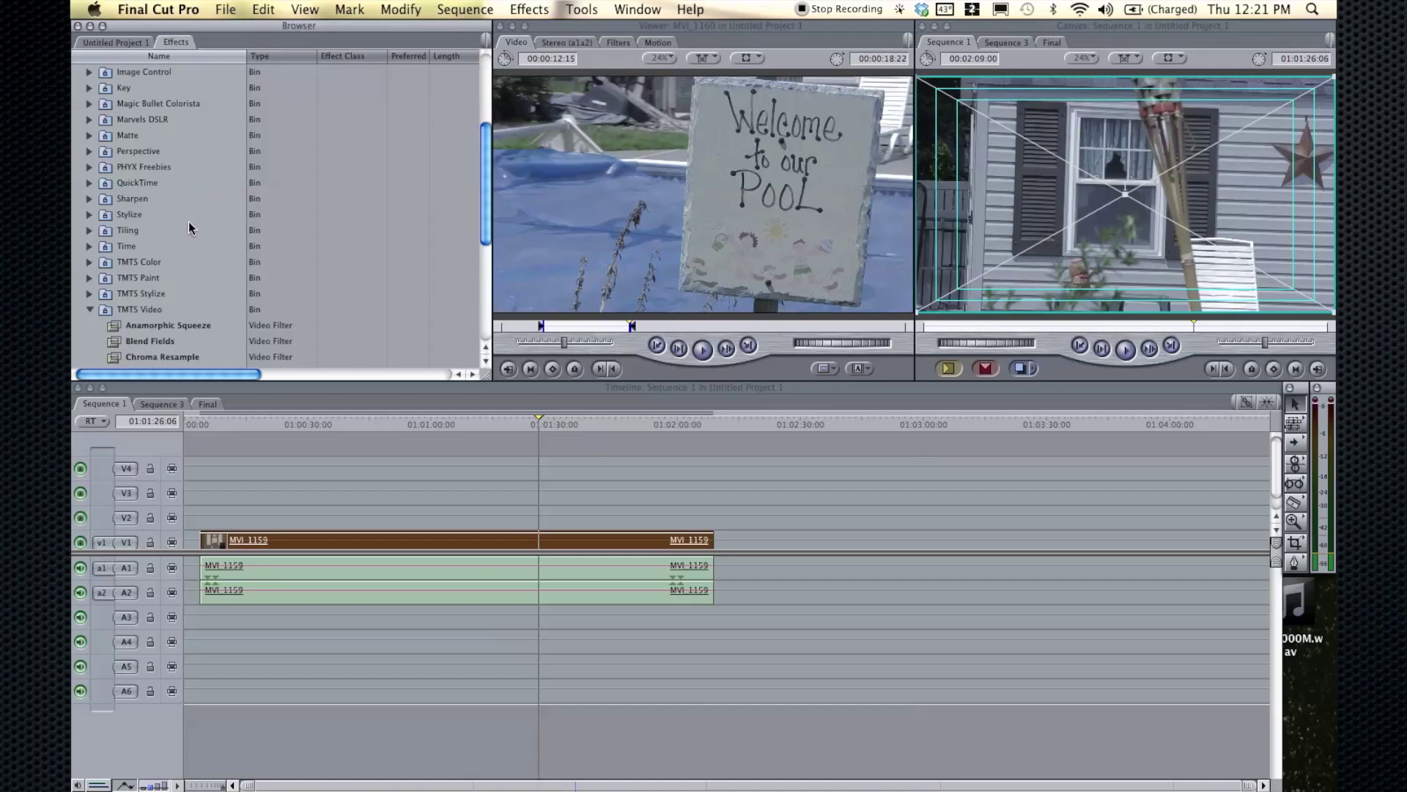
{"action": "left_click", "coordinate": [89, 310]}
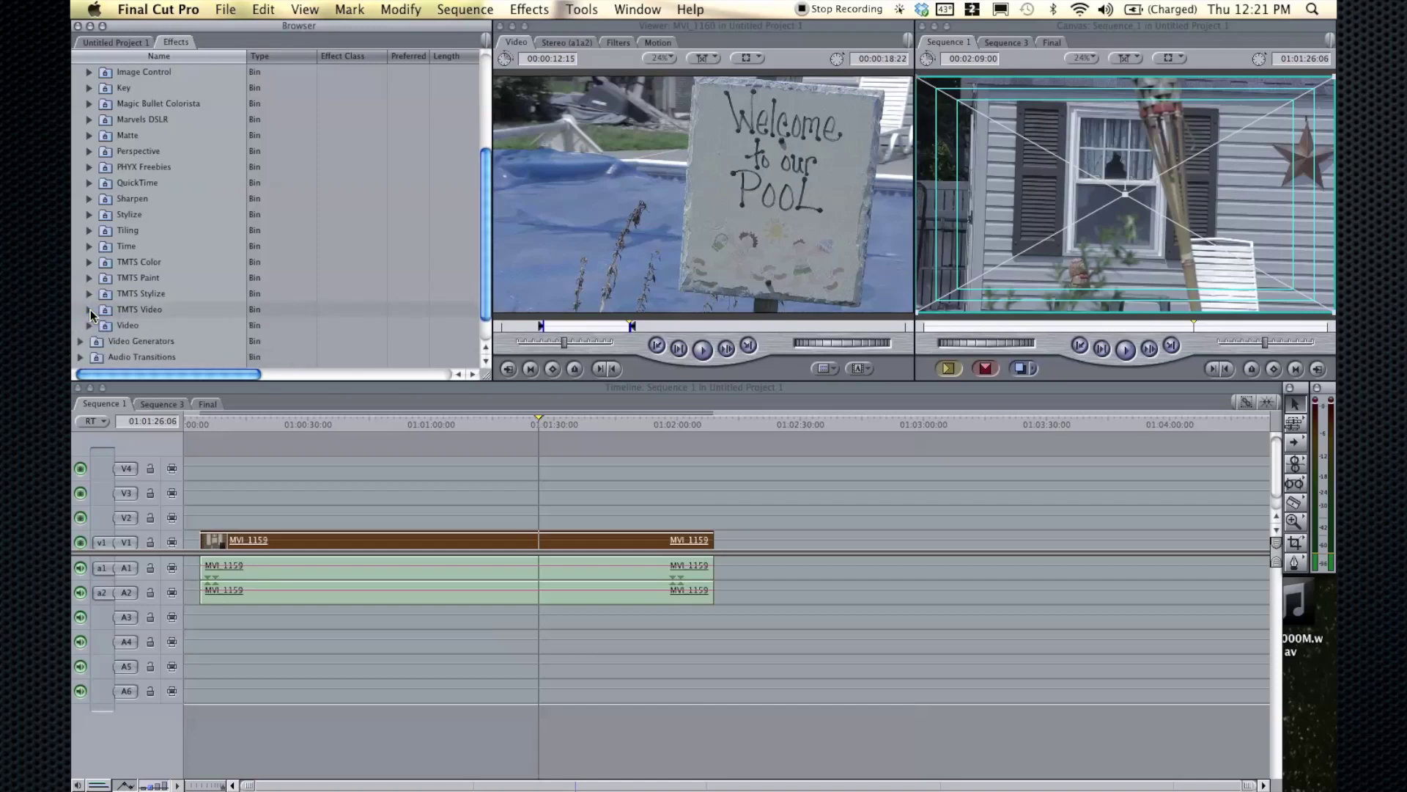
{"action": "left_click", "coordinate": [114, 137]}
Step: Drag Posterize from the Stylize bin onto MVI_1159 and scrub to preview the flattened colors
{"action": "scroll", "coordinate": [125, 110], "scroll_direction": "up", "scroll_amount": 4}
{"action": "scroll", "coordinate": [136, 92], "scroll_direction": "down", "scroll_amount": 5}
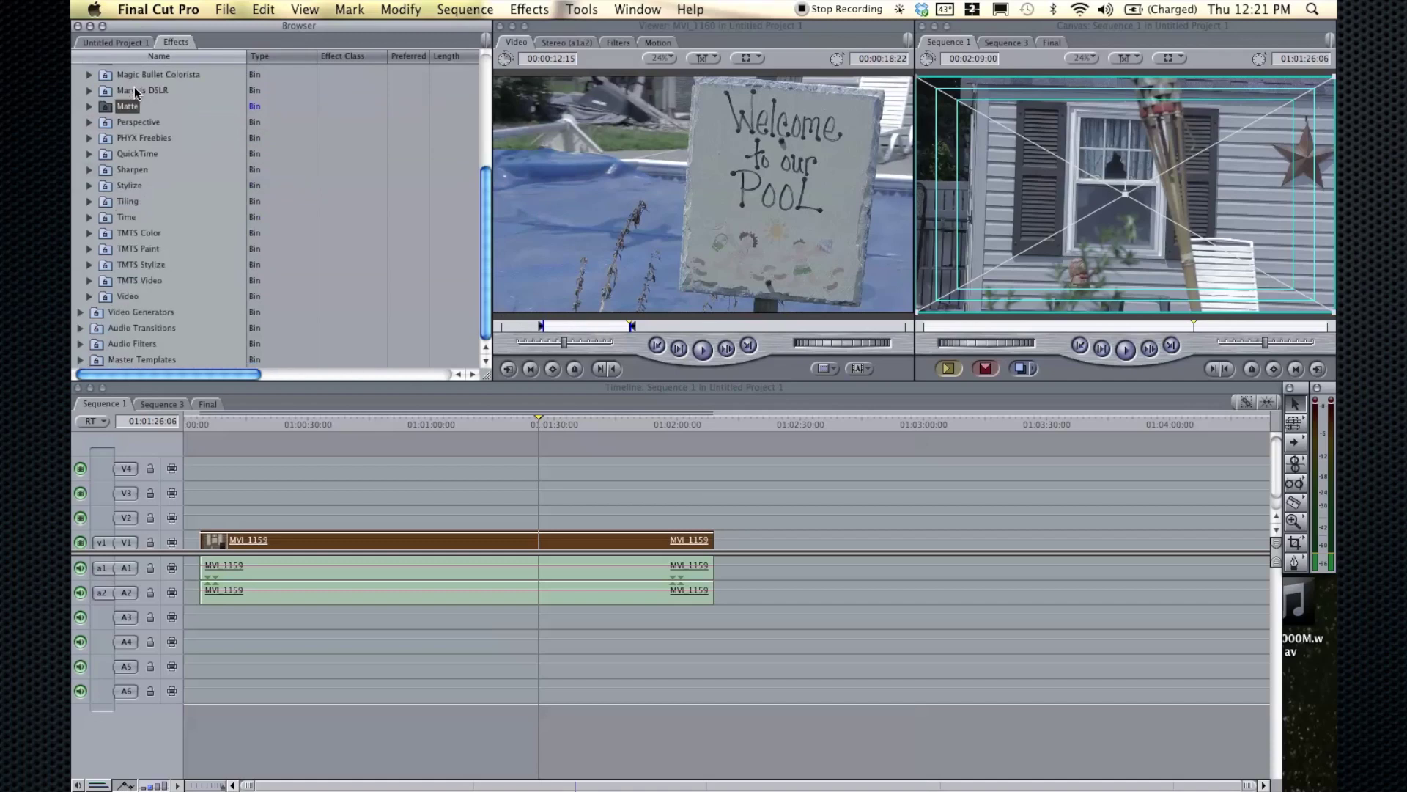
{"action": "left_click", "coordinate": [89, 185]}
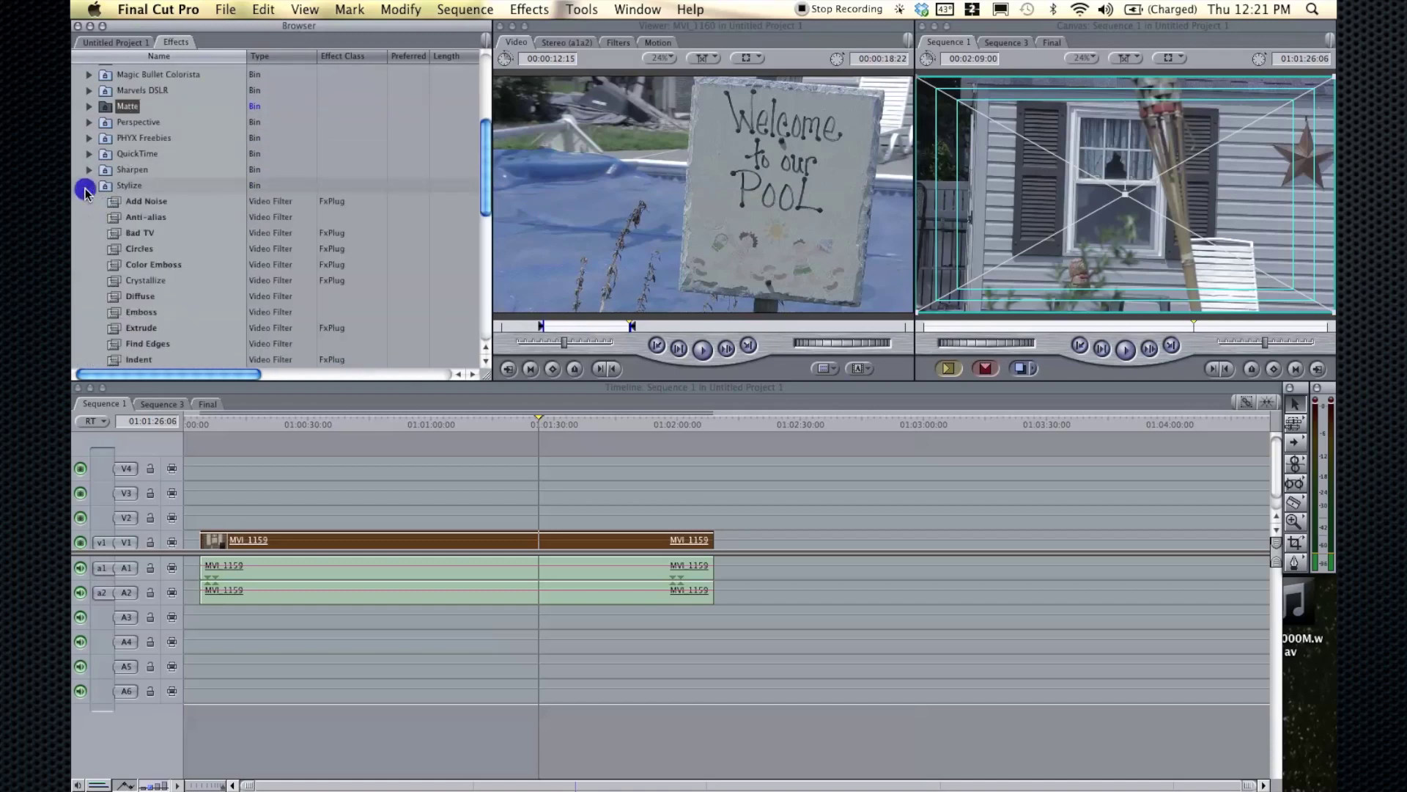
{"action": "scroll", "coordinate": [206, 249], "scroll_direction": "down", "scroll_amount": 5}
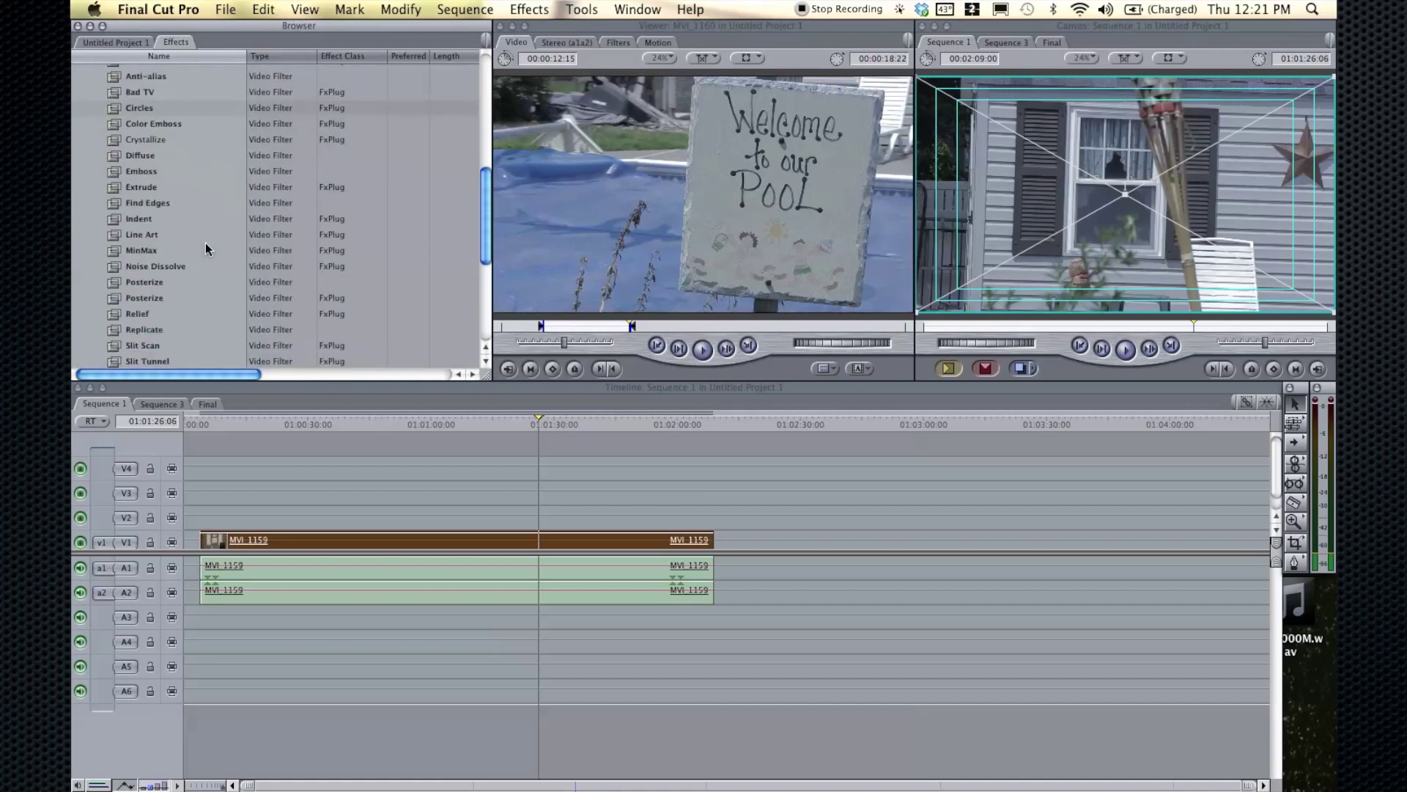
{"action": "scroll", "coordinate": [206, 249], "scroll_direction": "down", "scroll_amount": 2}
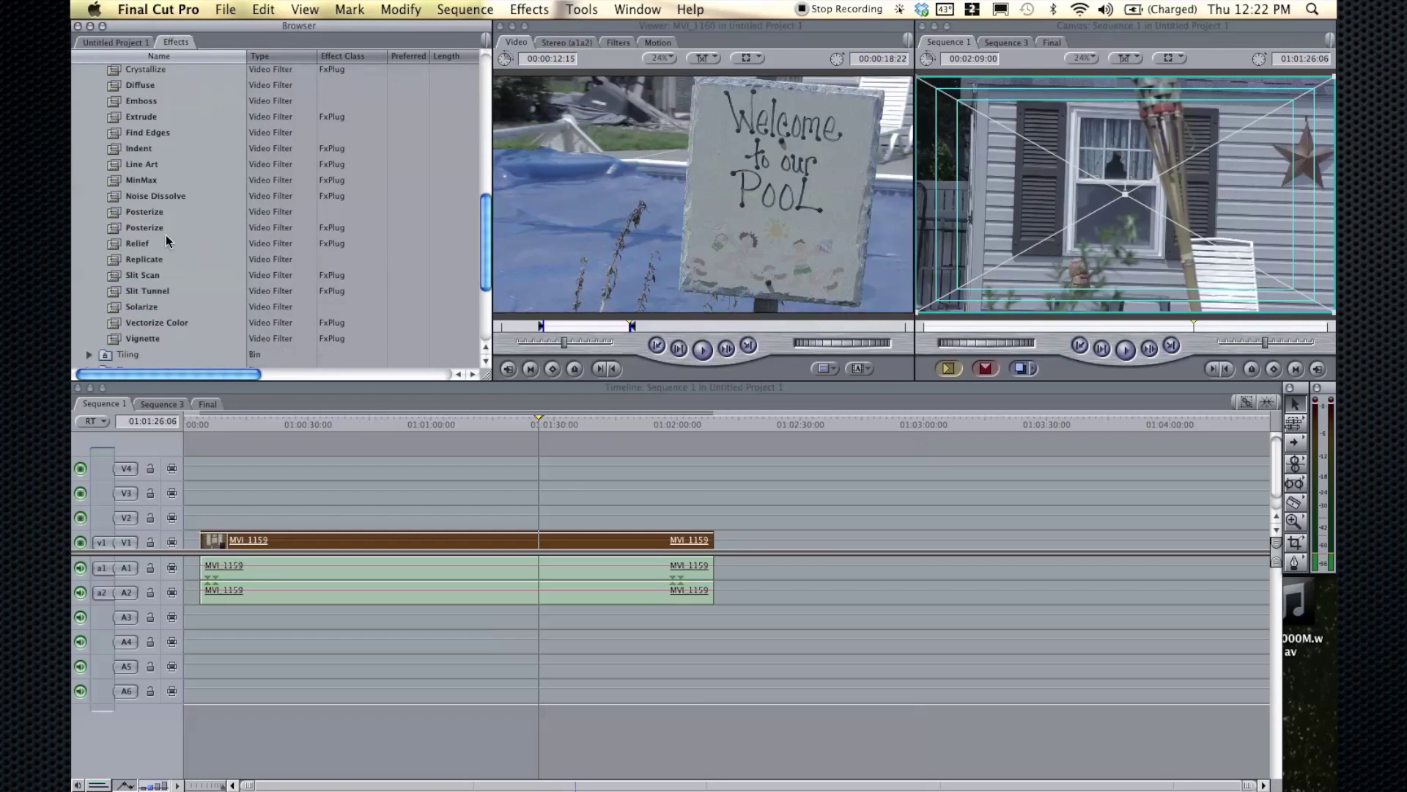
{"action": "left_click_drag", "start_coordinate": [139, 228], "coordinate": [437, 541]}
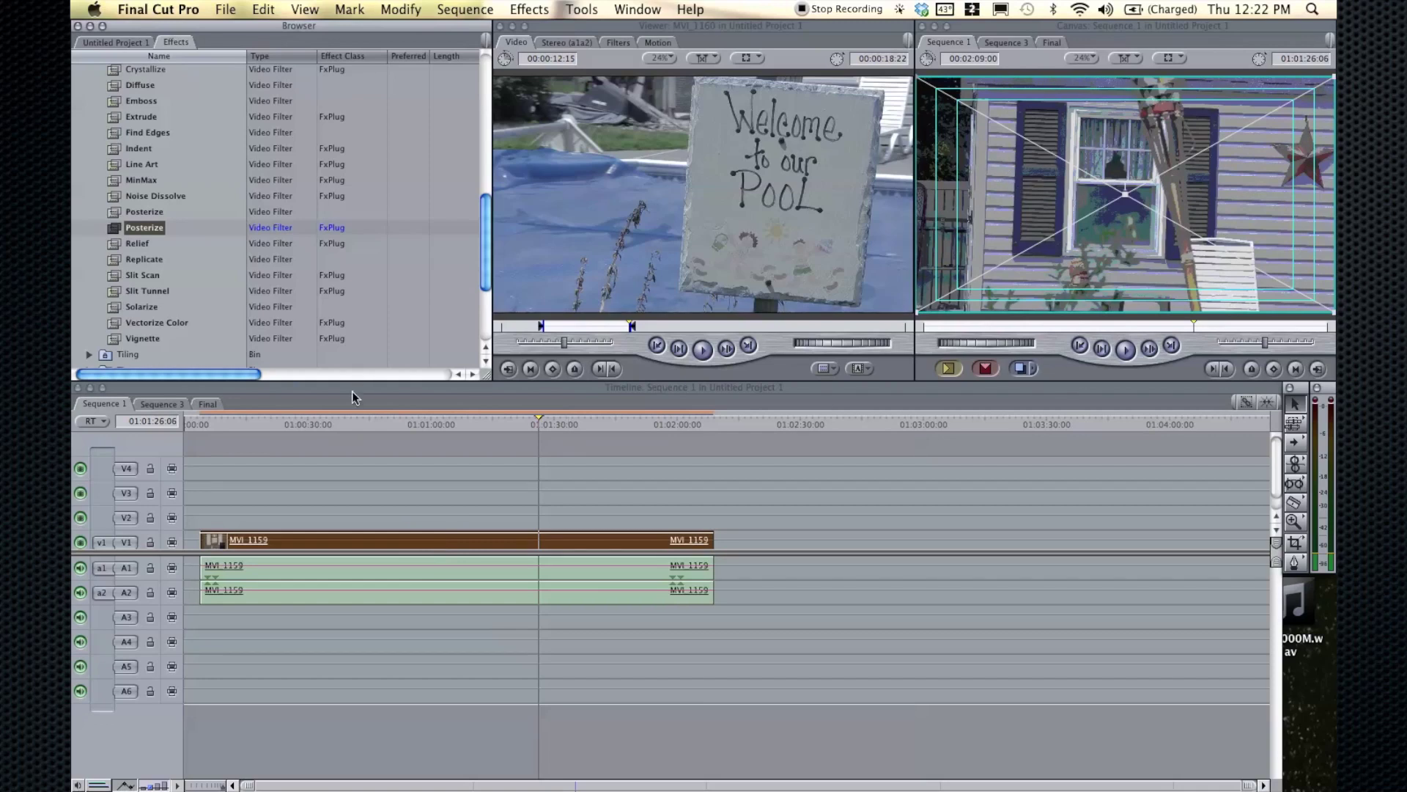
{"action": "left_click_drag", "start_coordinate": [308, 416], "coordinate": [555, 421]}
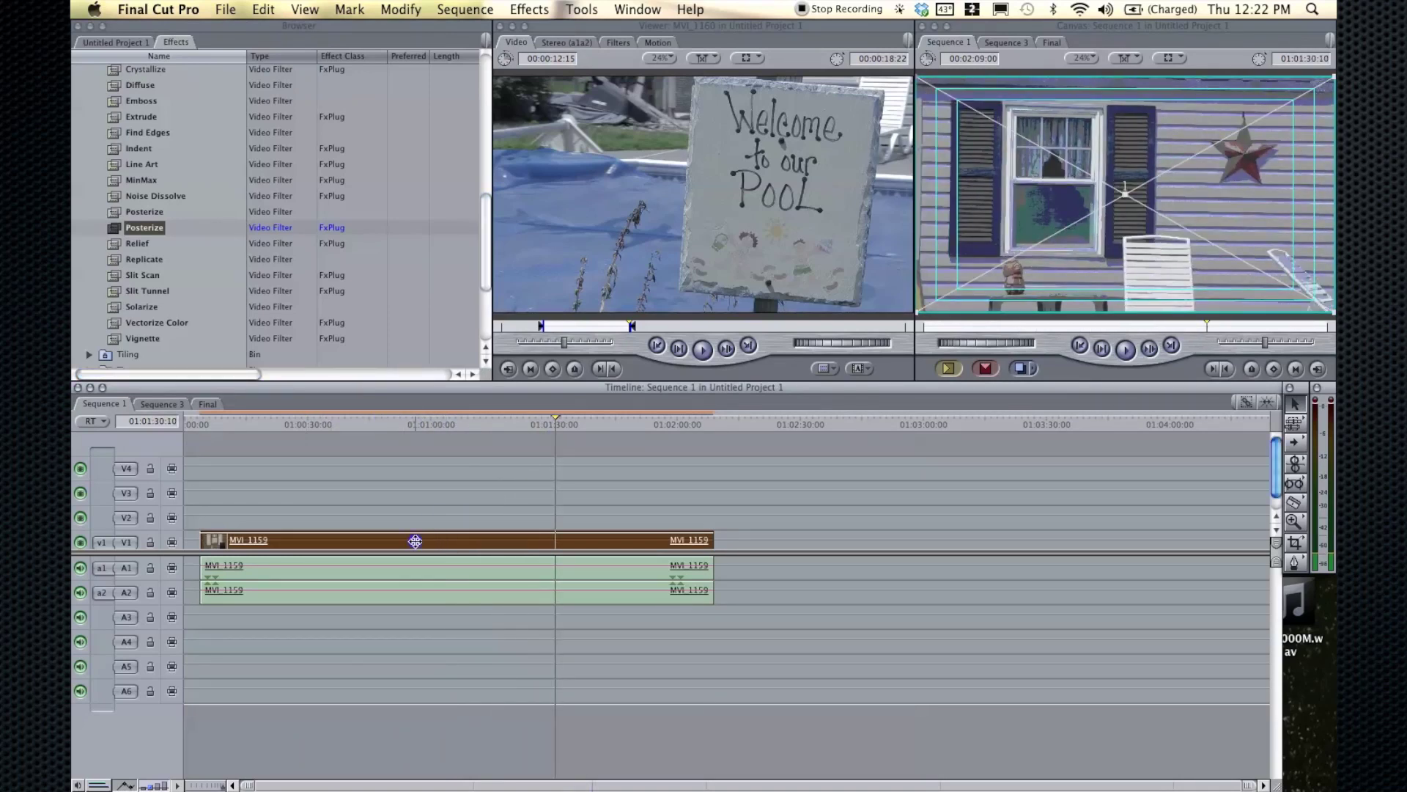
Step: Show the Filters settings of the MVI_1159 sequence clip with the playhead near 01:00:25
{"action": "double_click", "coordinate": [415, 541]}
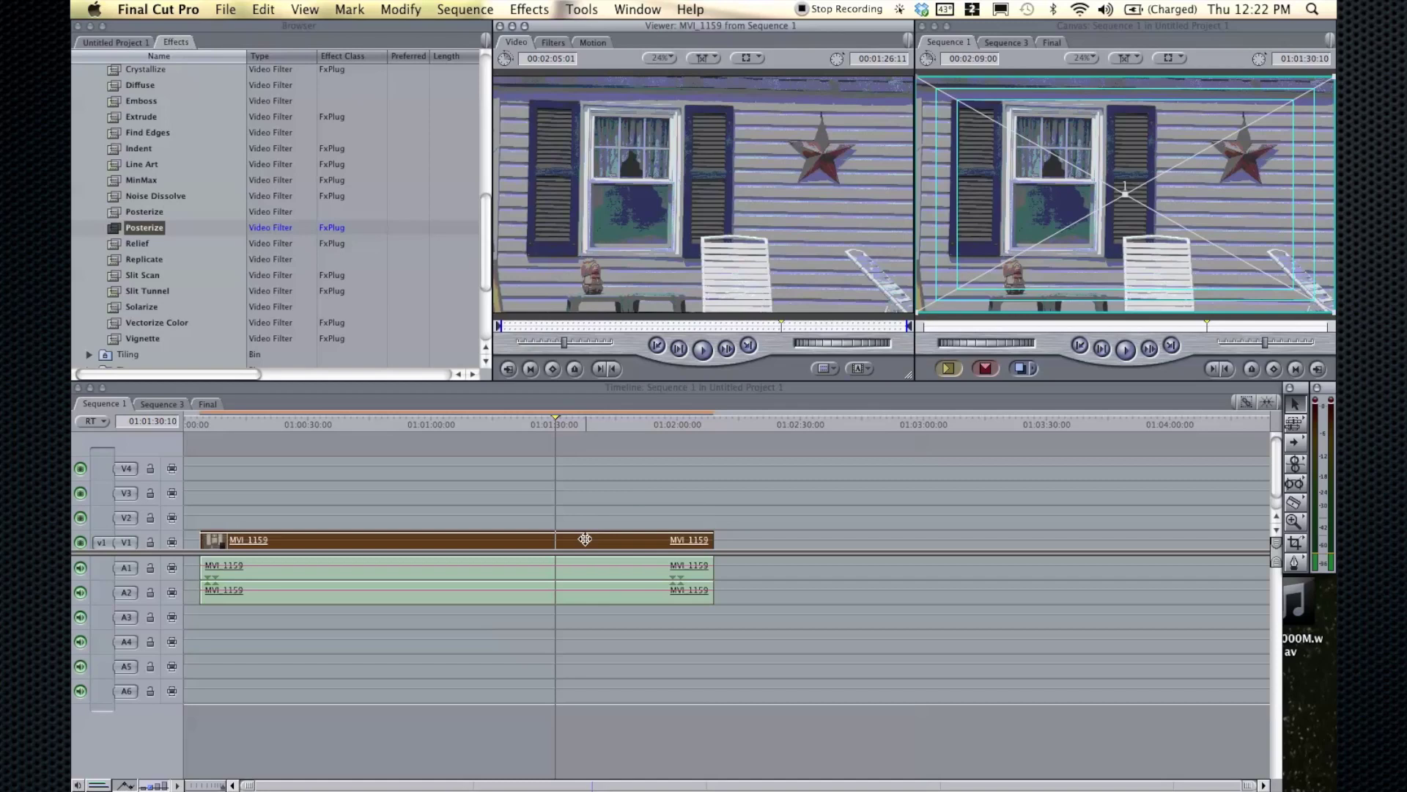
{"action": "left_click", "coordinate": [552, 42]}
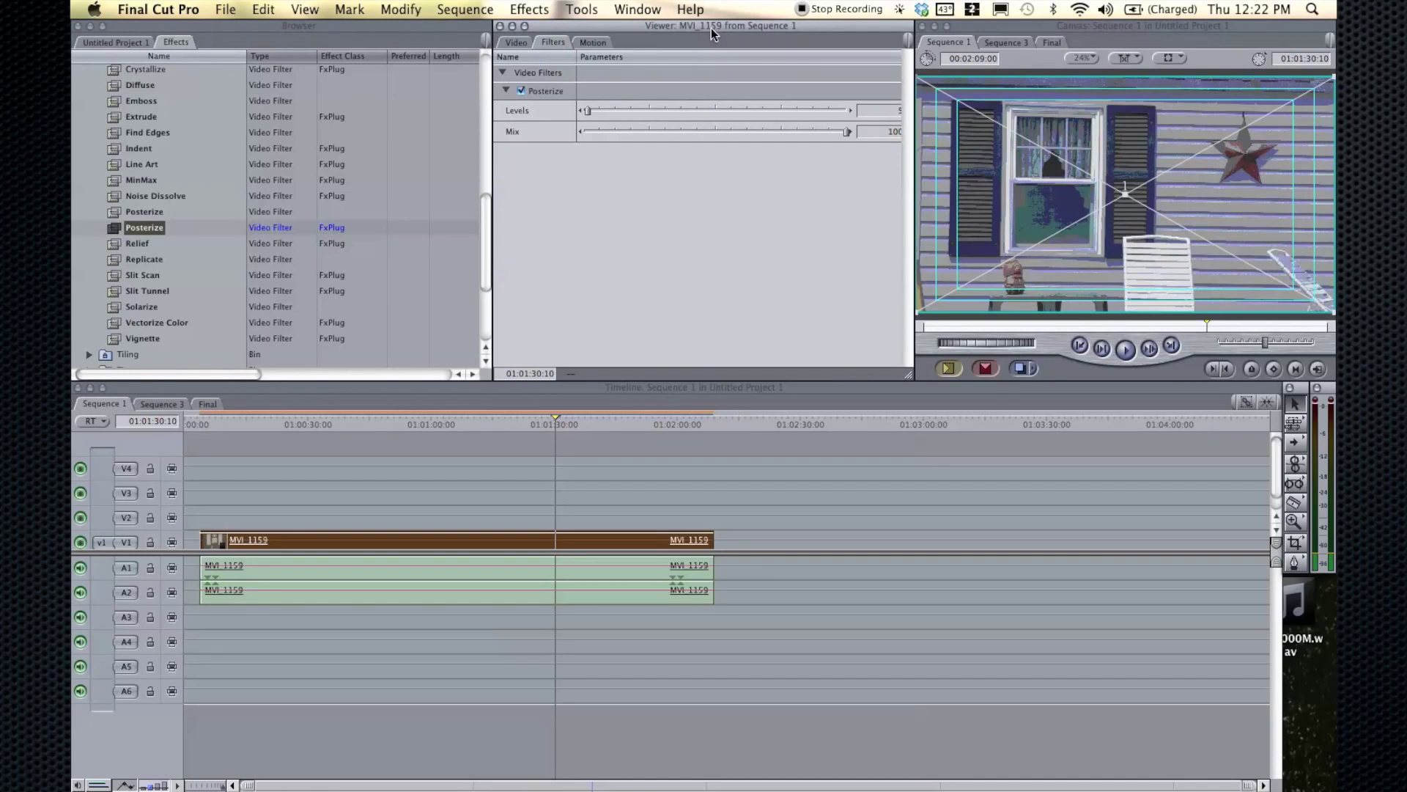
{"action": "left_click", "coordinate": [286, 438]}
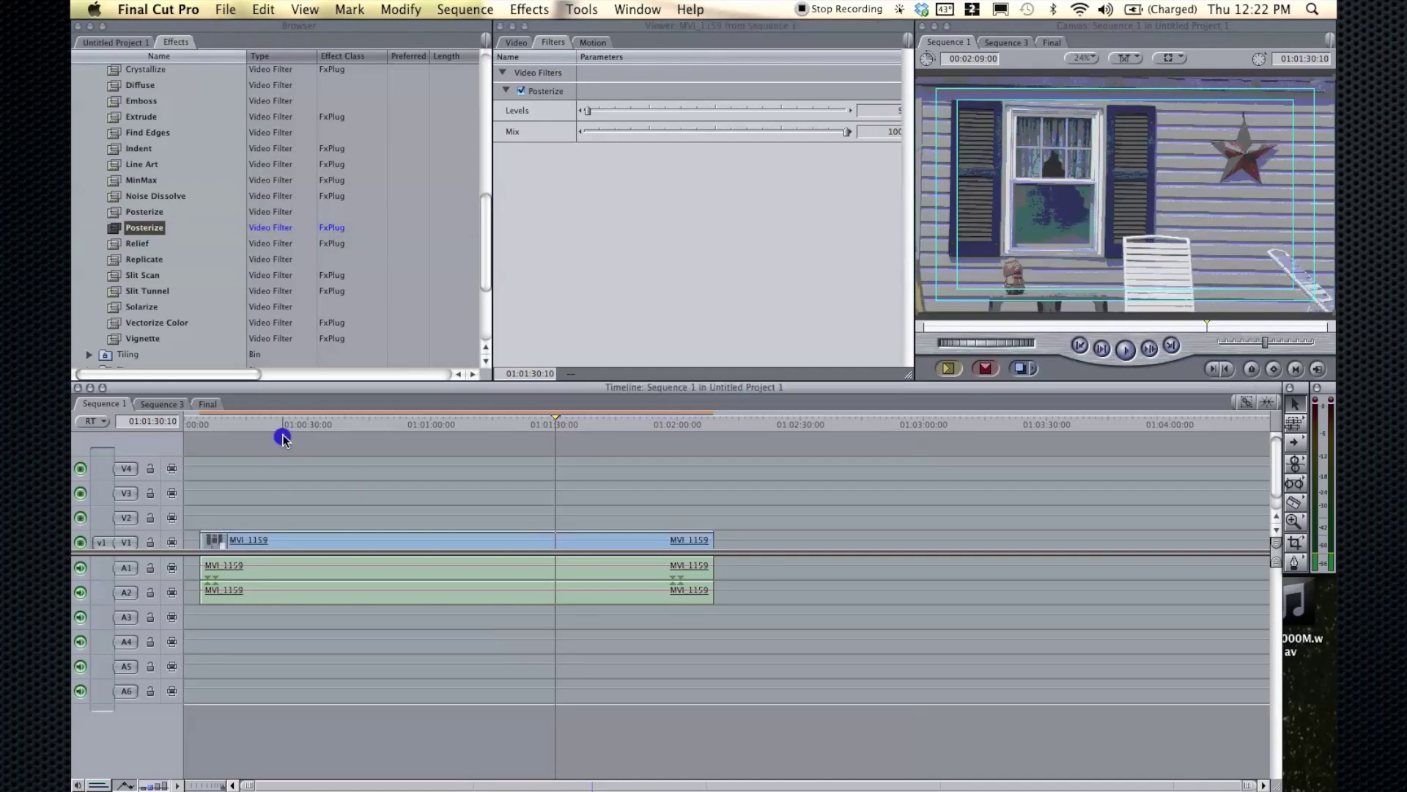
{"action": "left_click", "coordinate": [288, 424]}
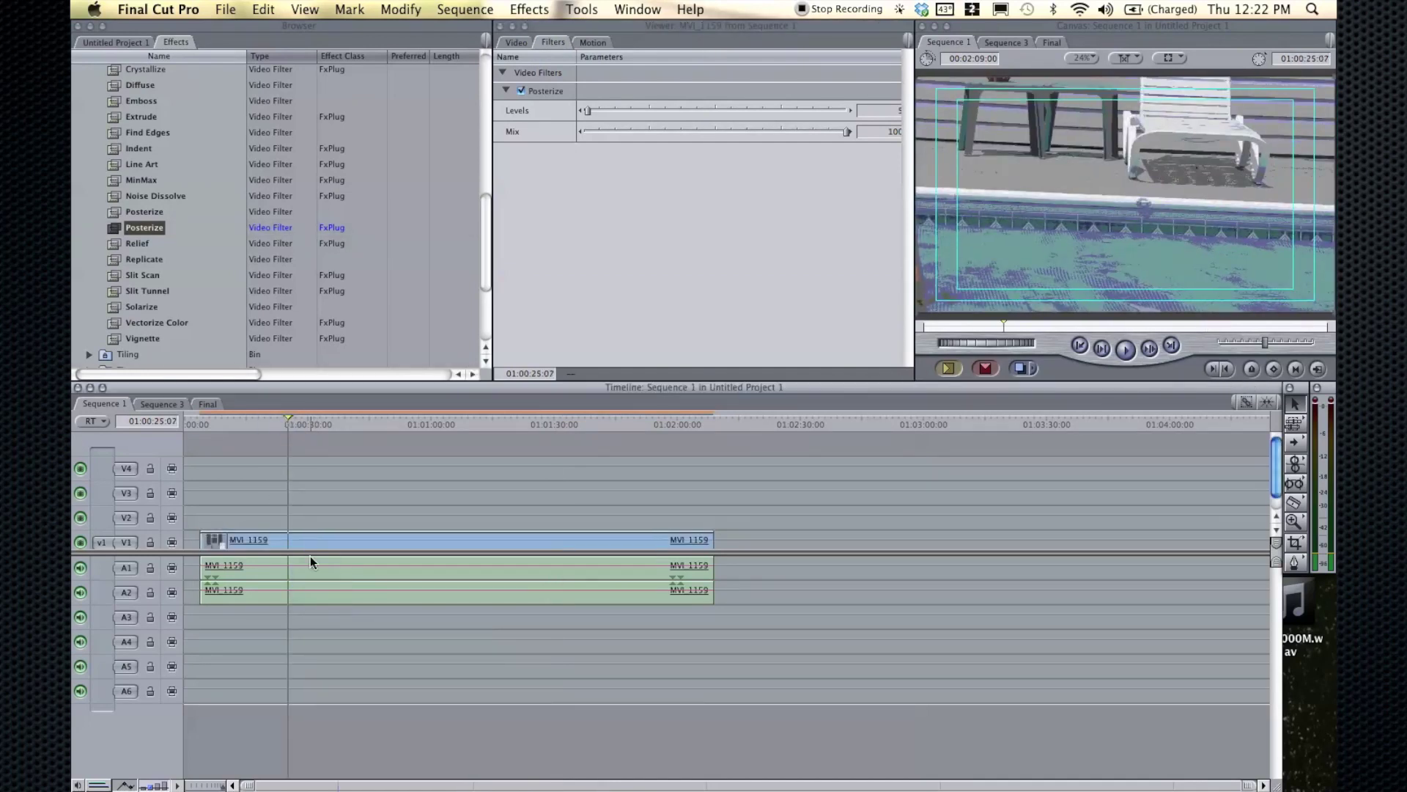
Step: Check the filters on clip MVI_1169, then reopen the MVI_1159 sequence clip's settings
{"action": "left_click", "coordinate": [131, 43]}
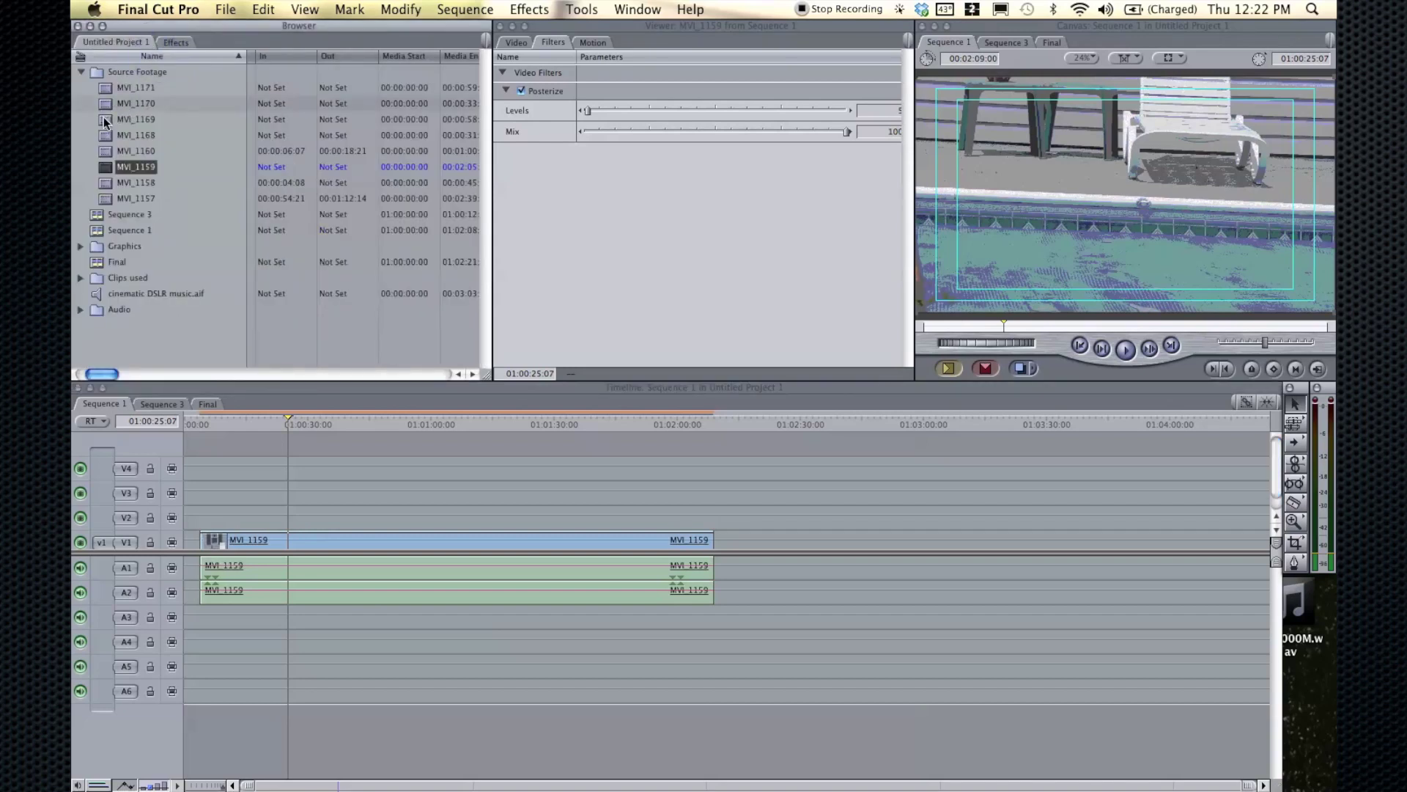
{"action": "double_click", "coordinate": [104, 118]}
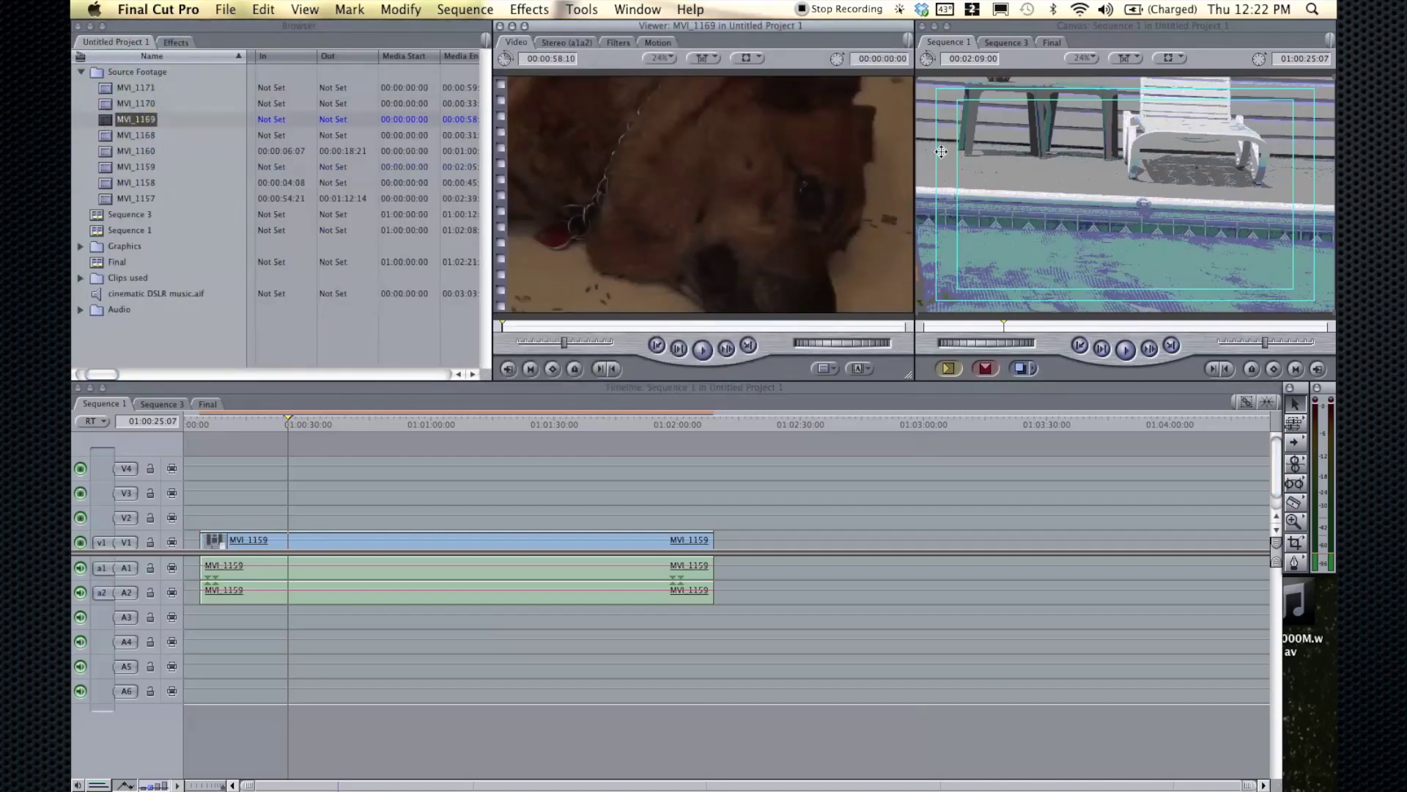
{"action": "left_click", "coordinate": [613, 42]}
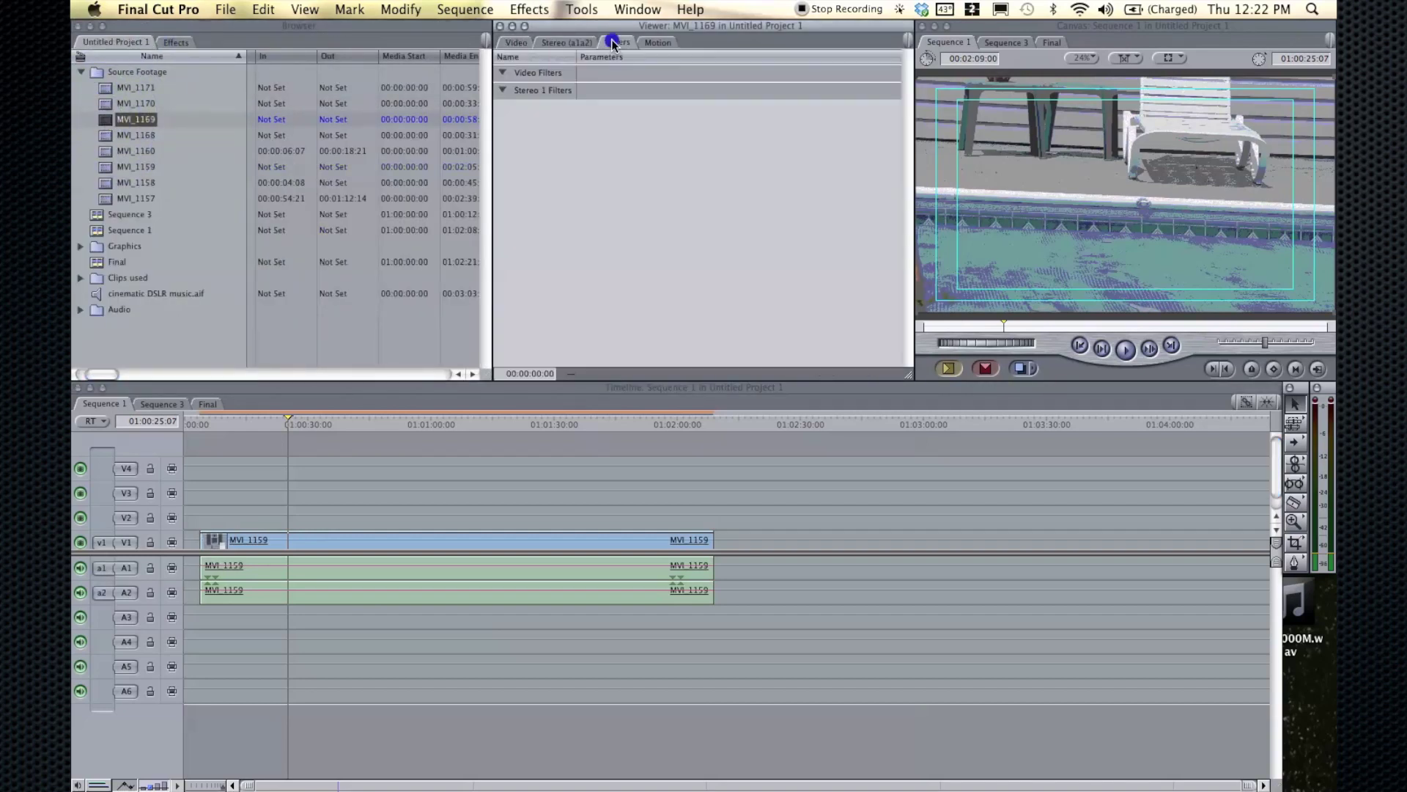
{"action": "double_click", "coordinate": [521, 539]}
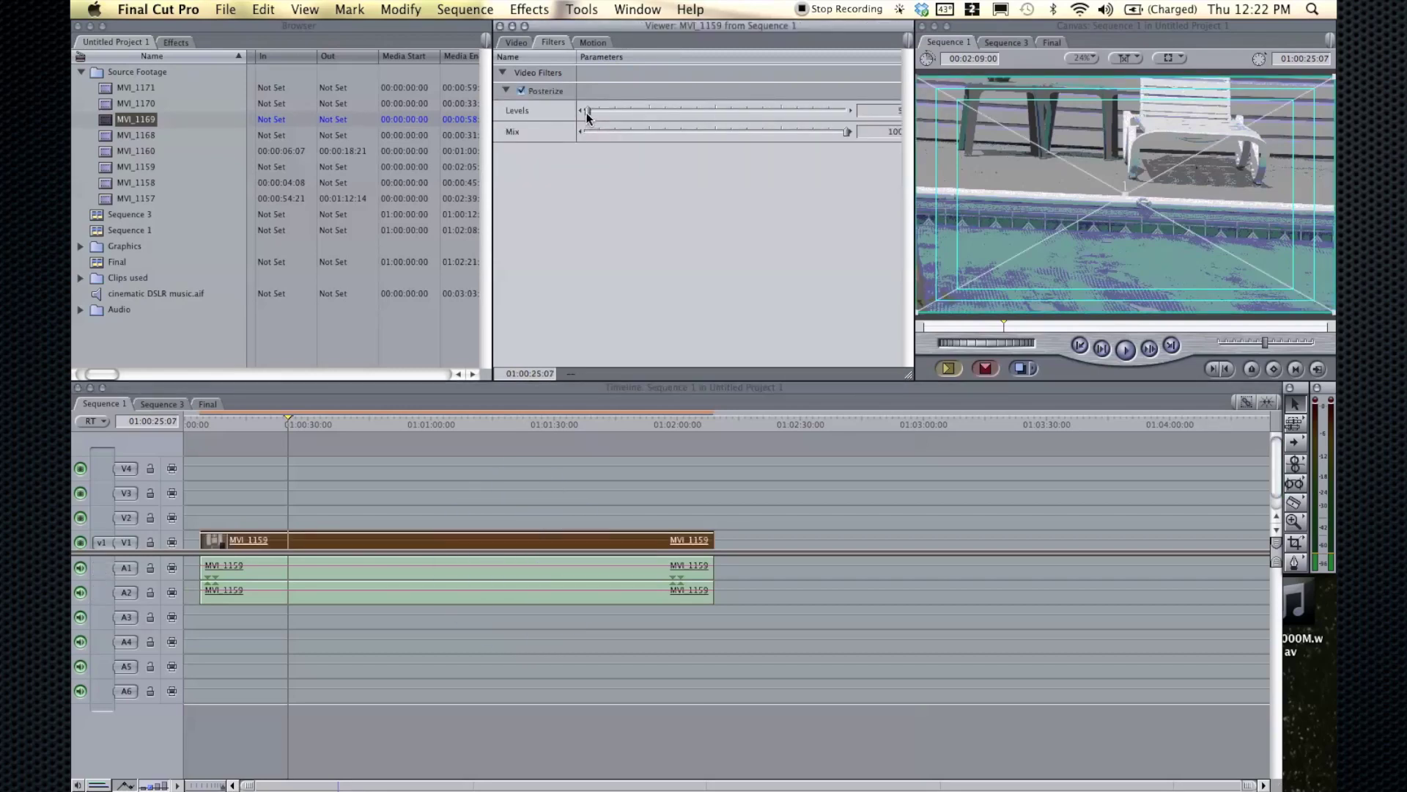
Step: Try different Posterize values, settling on Levels 21 with a lower Mix, then select the filter
{"action": "left_click_drag", "start_coordinate": [586, 112], "coordinate": [730, 110]}
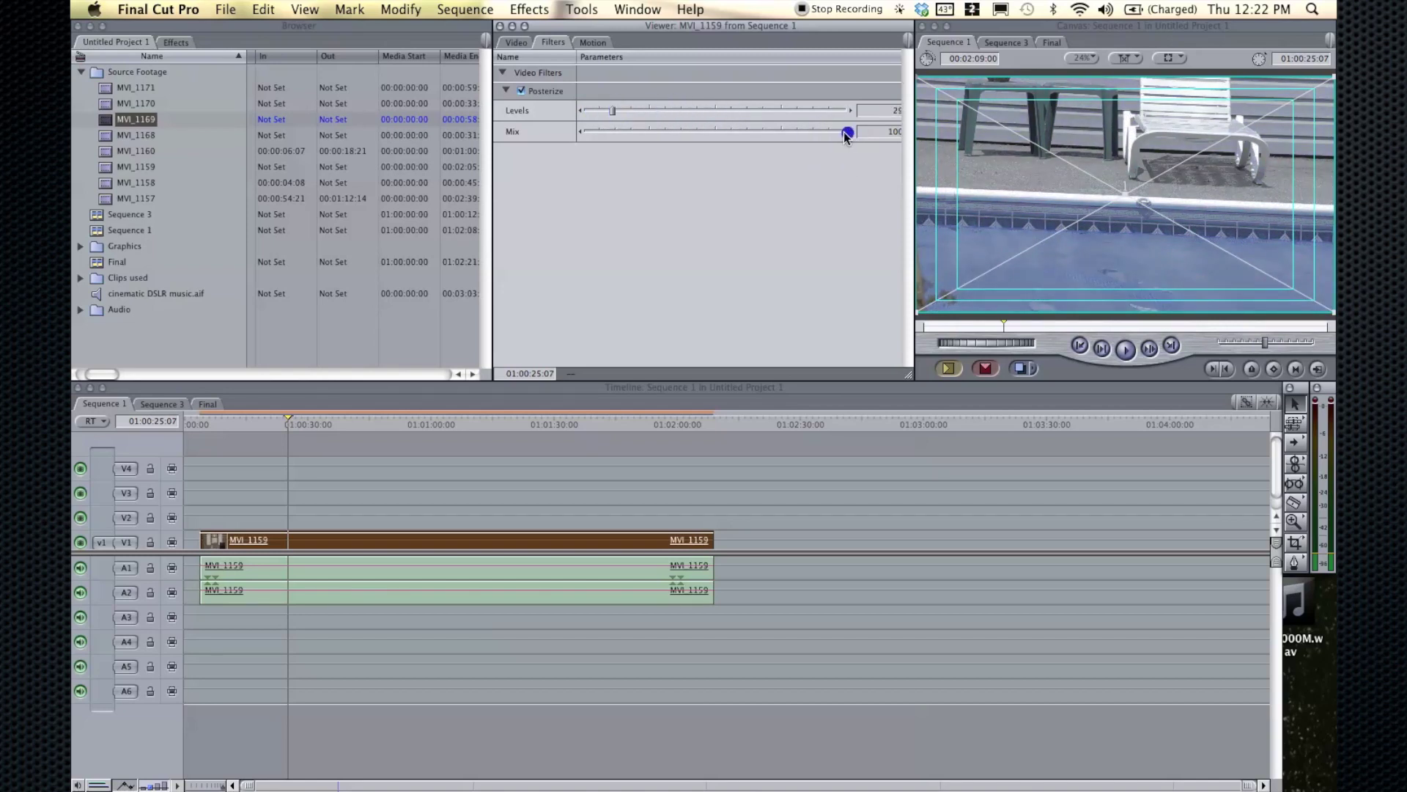
{"action": "left_click_drag", "start_coordinate": [596, 116], "coordinate": [572, 109]}
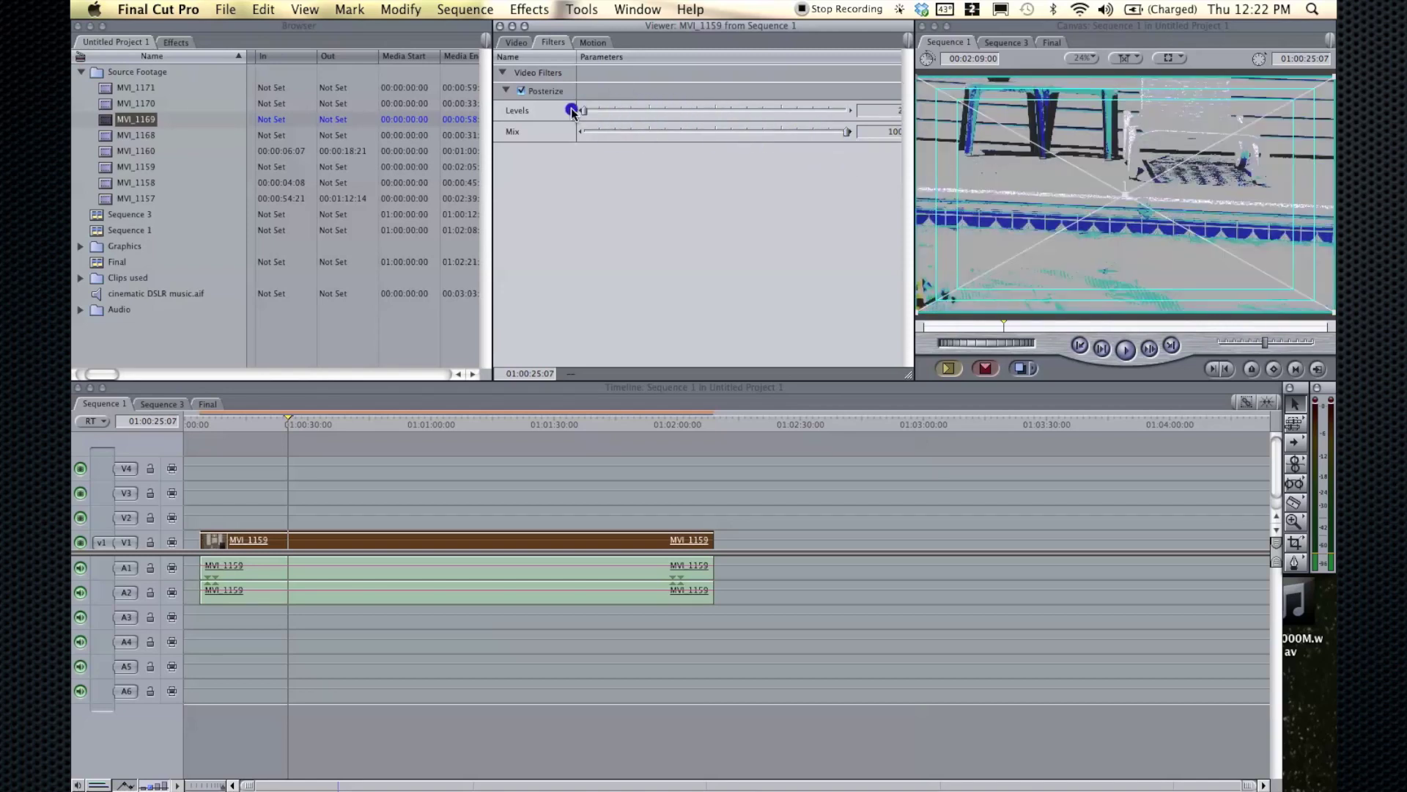
{"action": "mouse_move", "coordinate": [847, 132]}
{"action": "left_mouse_down"}
{"action": "mouse_move", "coordinate": [801, 133]}
{"action": "mouse_move", "coordinate": [847, 133]}
{"action": "left_mouse_up"}
{"action": "left_click_drag", "start_coordinate": [591, 113], "coordinate": [606, 112]}
{"action": "left_click_drag", "start_coordinate": [847, 132], "coordinate": [778, 136]}
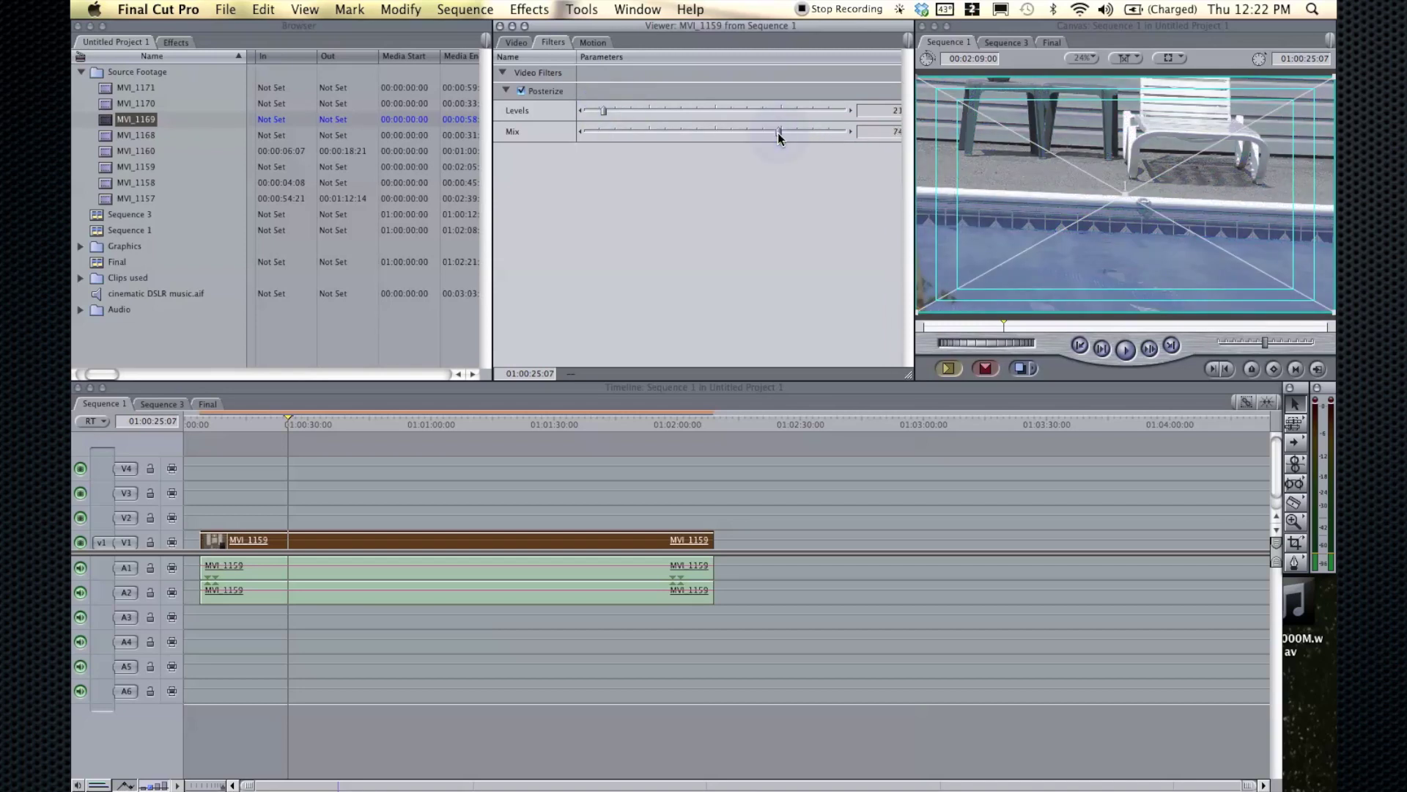
{"action": "left_click", "coordinate": [536, 92]}
Step: Delete the Posterize filter from the clip and return to the effects library
{"action": "key", "text": "Delete"}
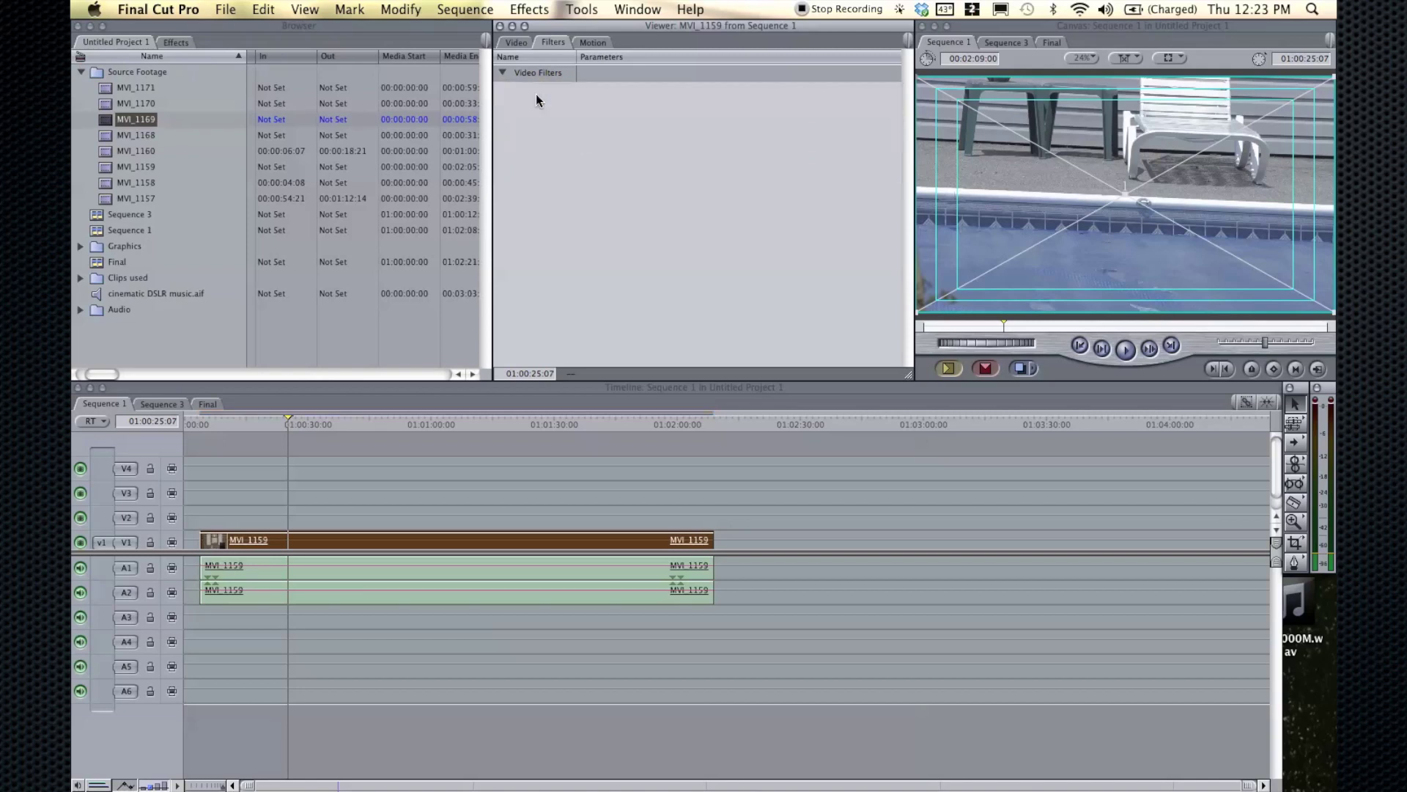
{"action": "left_click", "coordinate": [176, 41]}
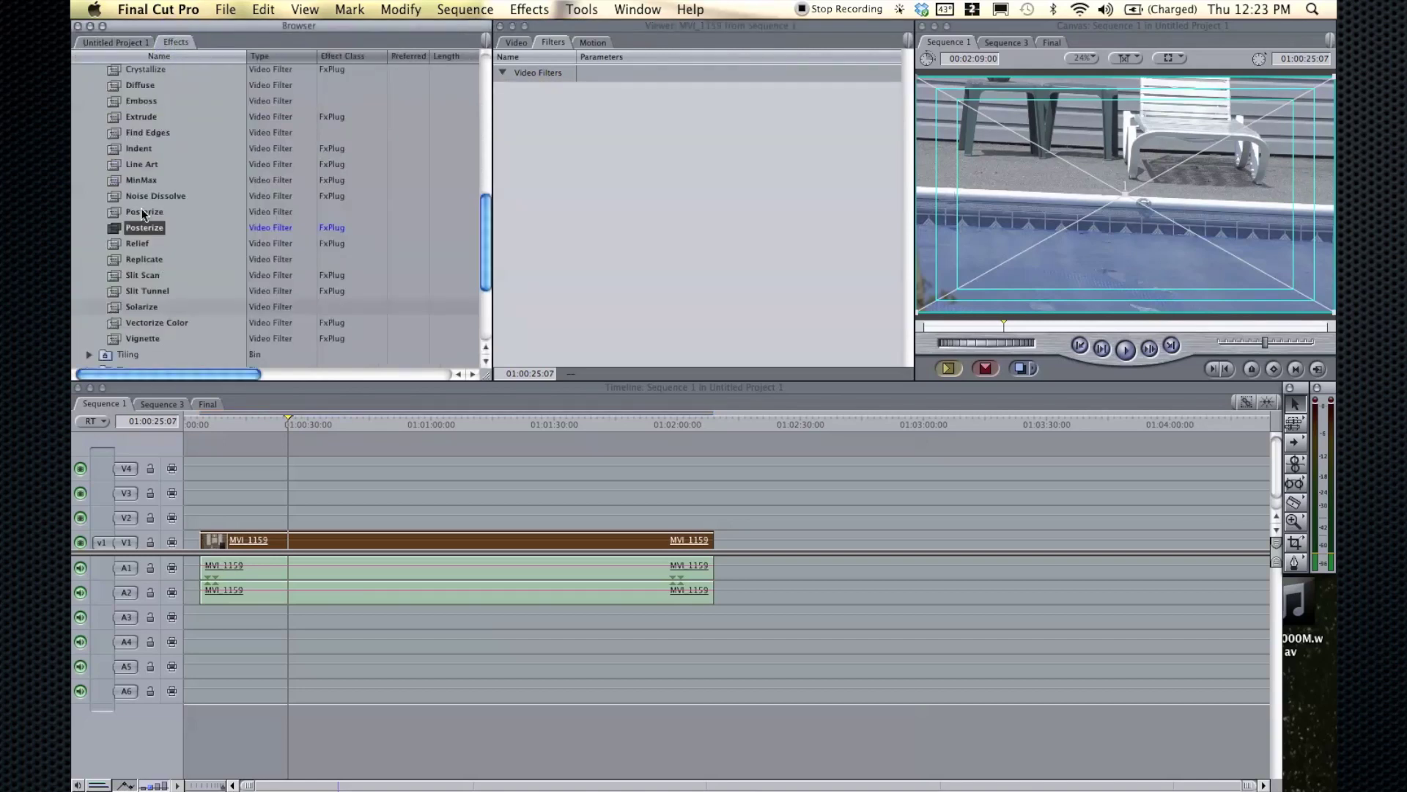
{"action": "scroll", "coordinate": [139, 206], "scroll_direction": "down", "scroll_amount": 3}
{"action": "scroll", "coordinate": [139, 205], "scroll_direction": "up", "scroll_amount": 10}
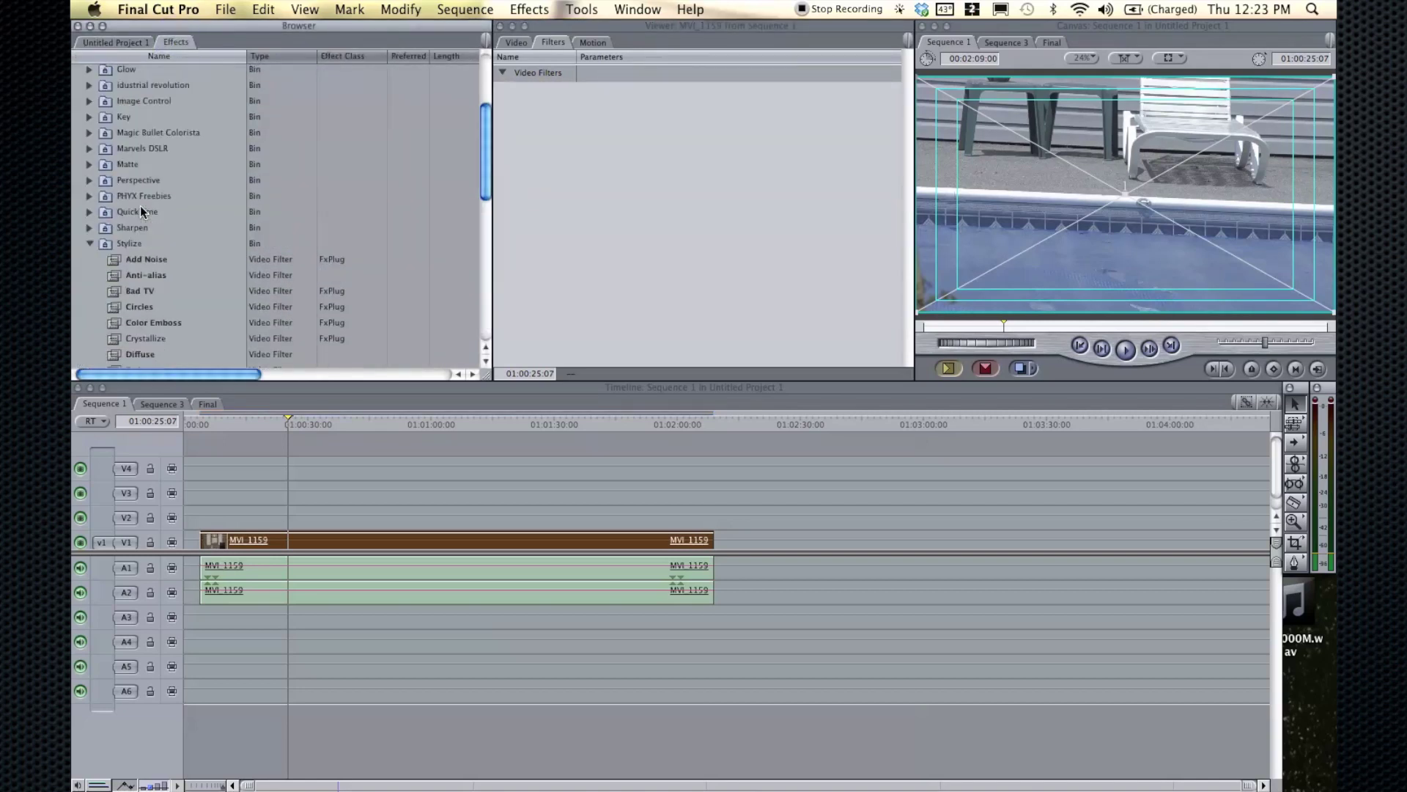
Step: Collapse the Stylize group, browse the Video group's SmoothCam and Blink filters, then collapse it
{"action": "left_click", "coordinate": [91, 277]}
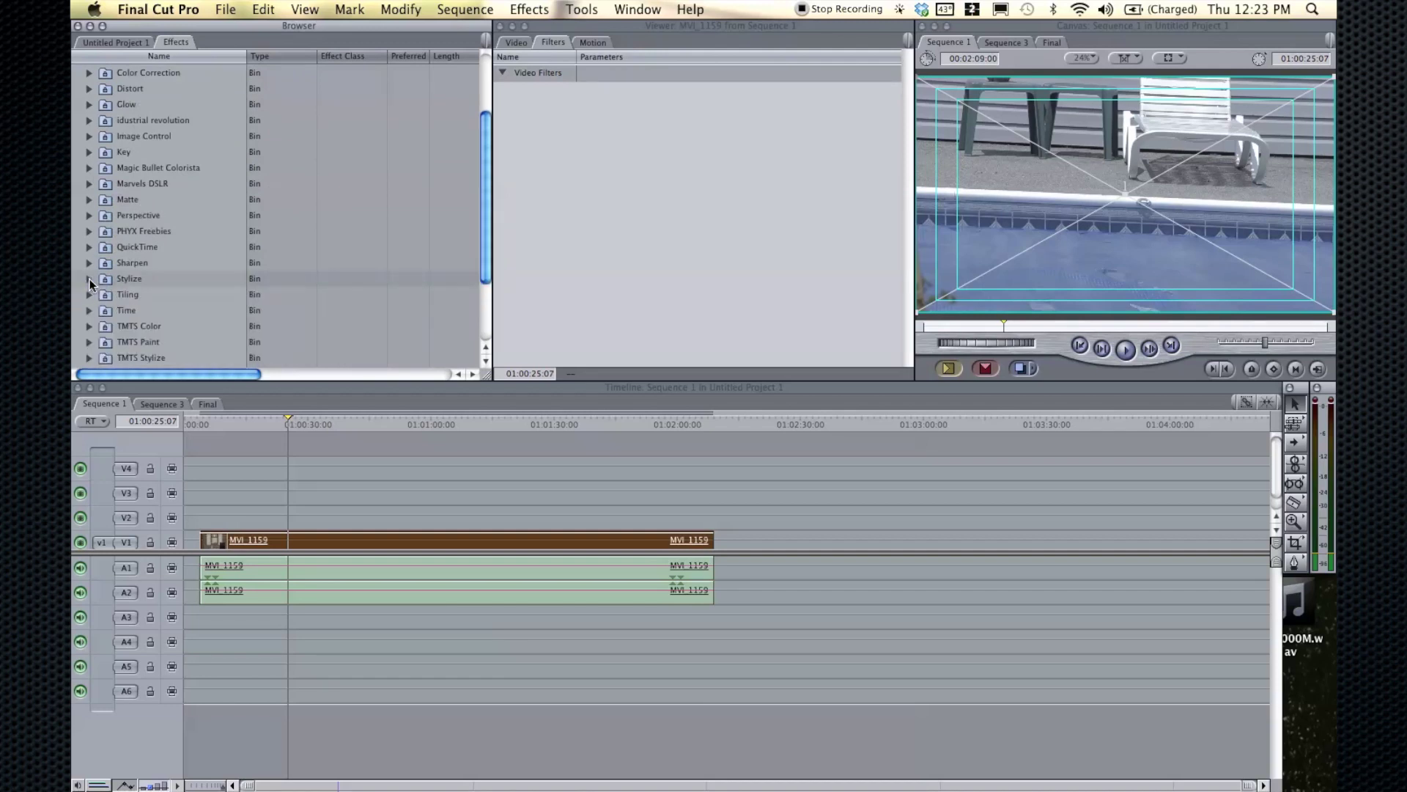
{"action": "scroll", "coordinate": [95, 294], "scroll_direction": "down", "scroll_amount": 3}
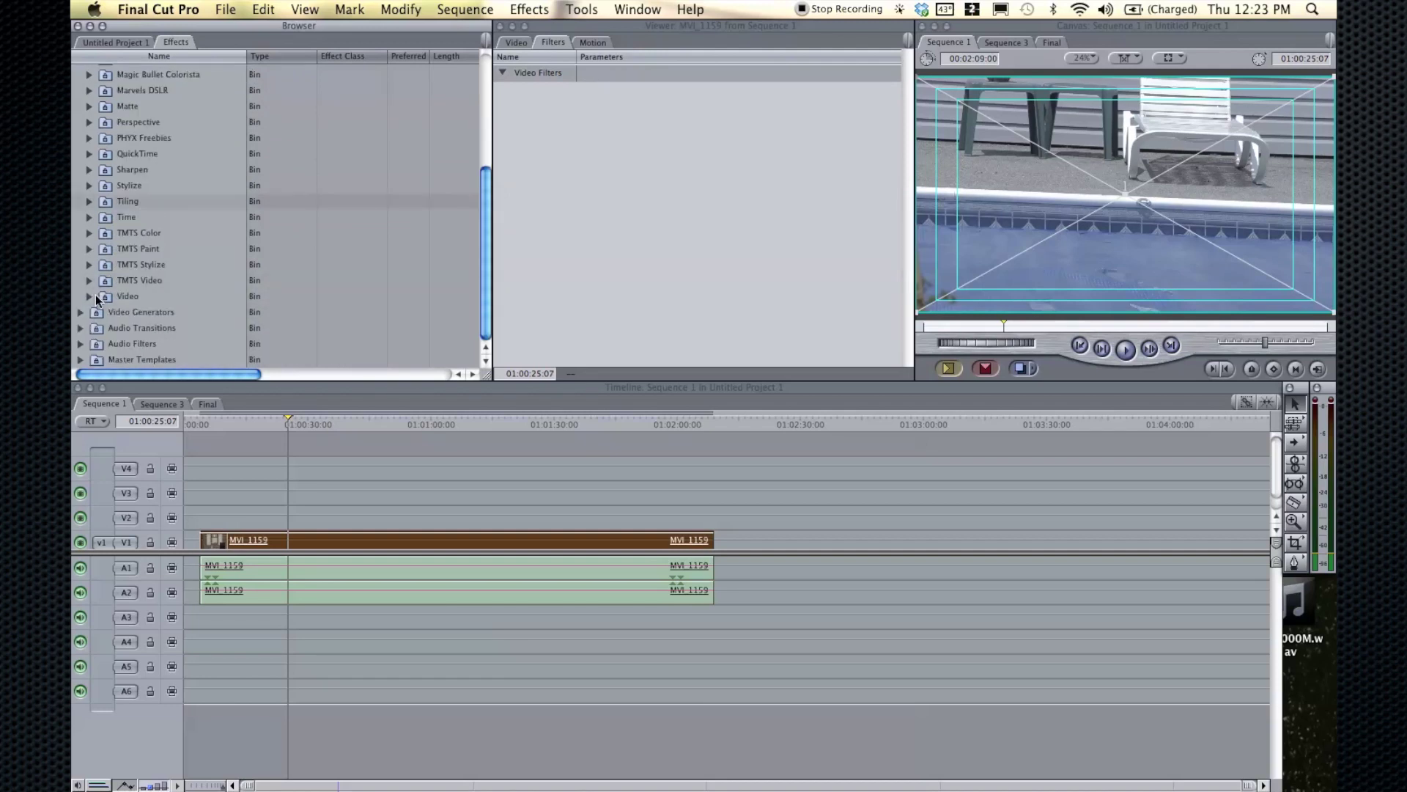
{"action": "left_click", "coordinate": [93, 297]}
{"action": "scroll", "coordinate": [117, 328], "scroll_direction": "down", "scroll_amount": 3}
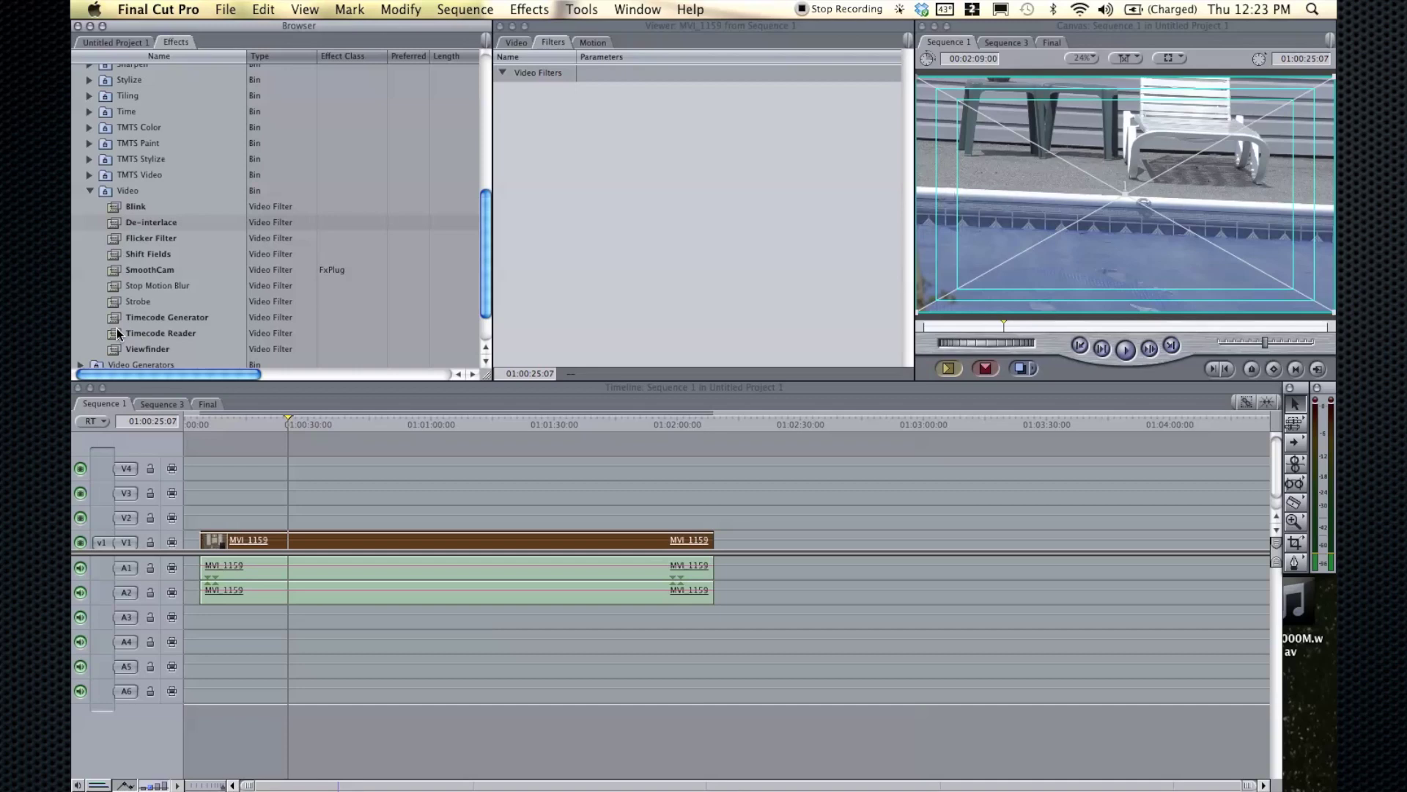
{"action": "left_click", "coordinate": [134, 270]}
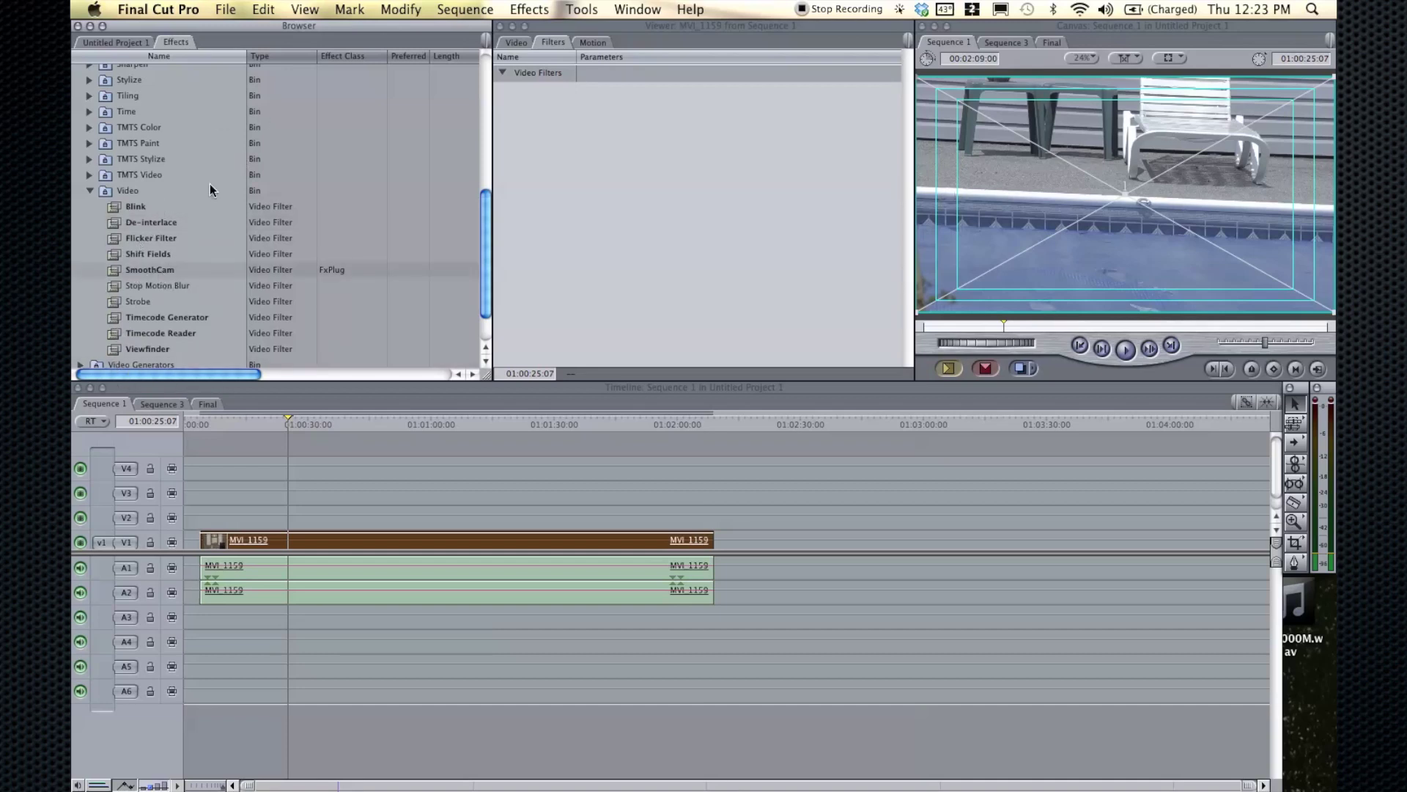
{"action": "left_click", "coordinate": [97, 206]}
{"action": "left_click", "coordinate": [89, 189]}
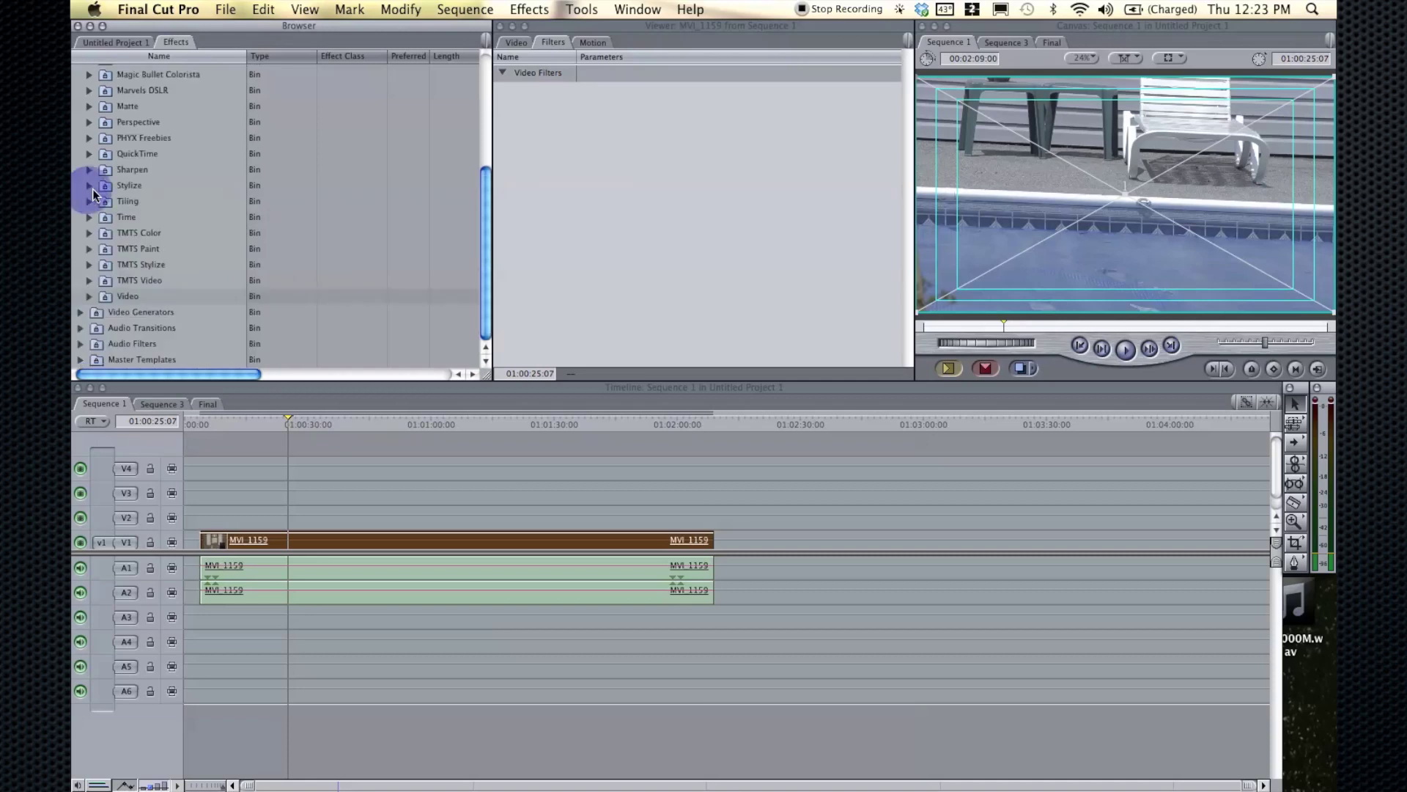
Step: Search the effects for 'vignette' and reveal the Vignette filter inside the Stylize bin
{"action": "key", "text": "super+f"}
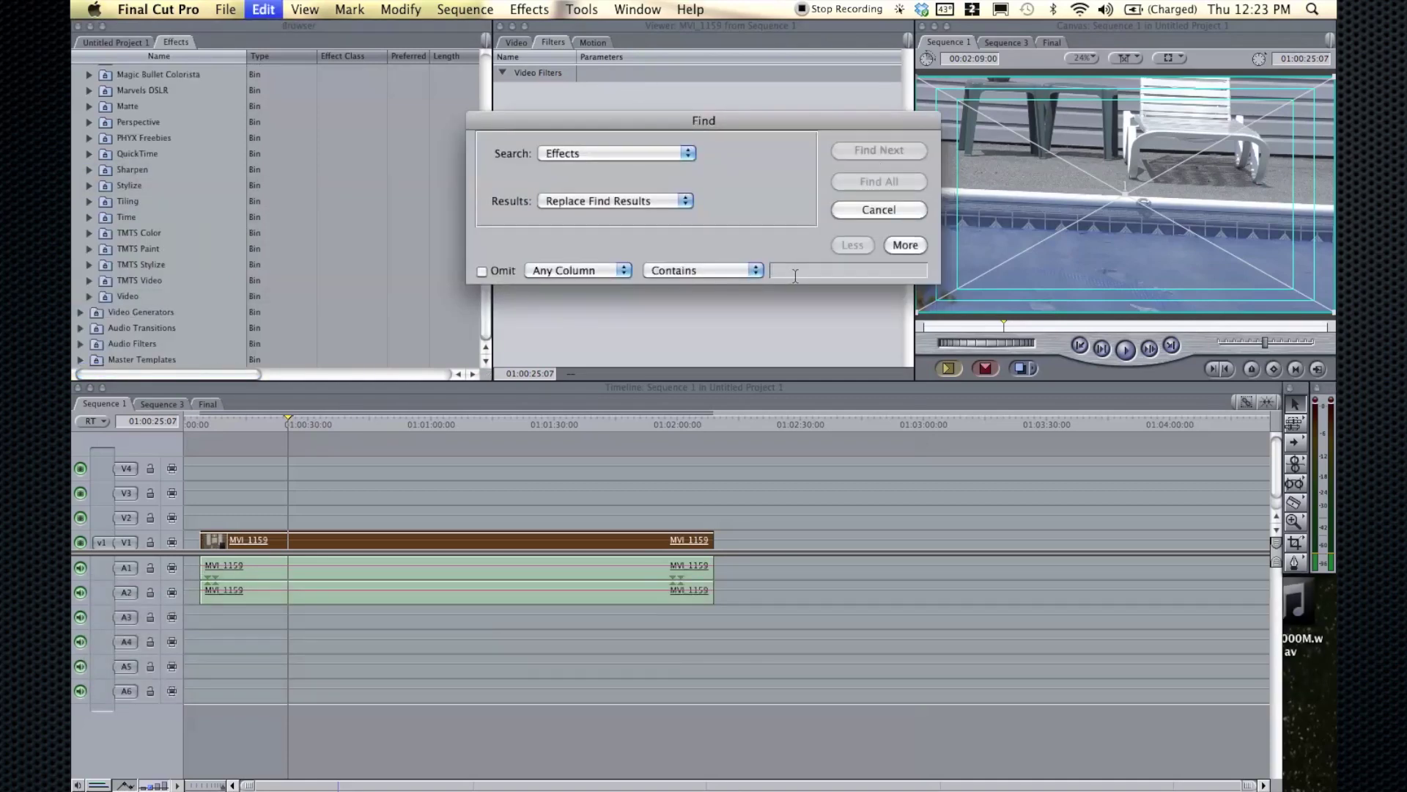
{"action": "type", "text": "vignette"}
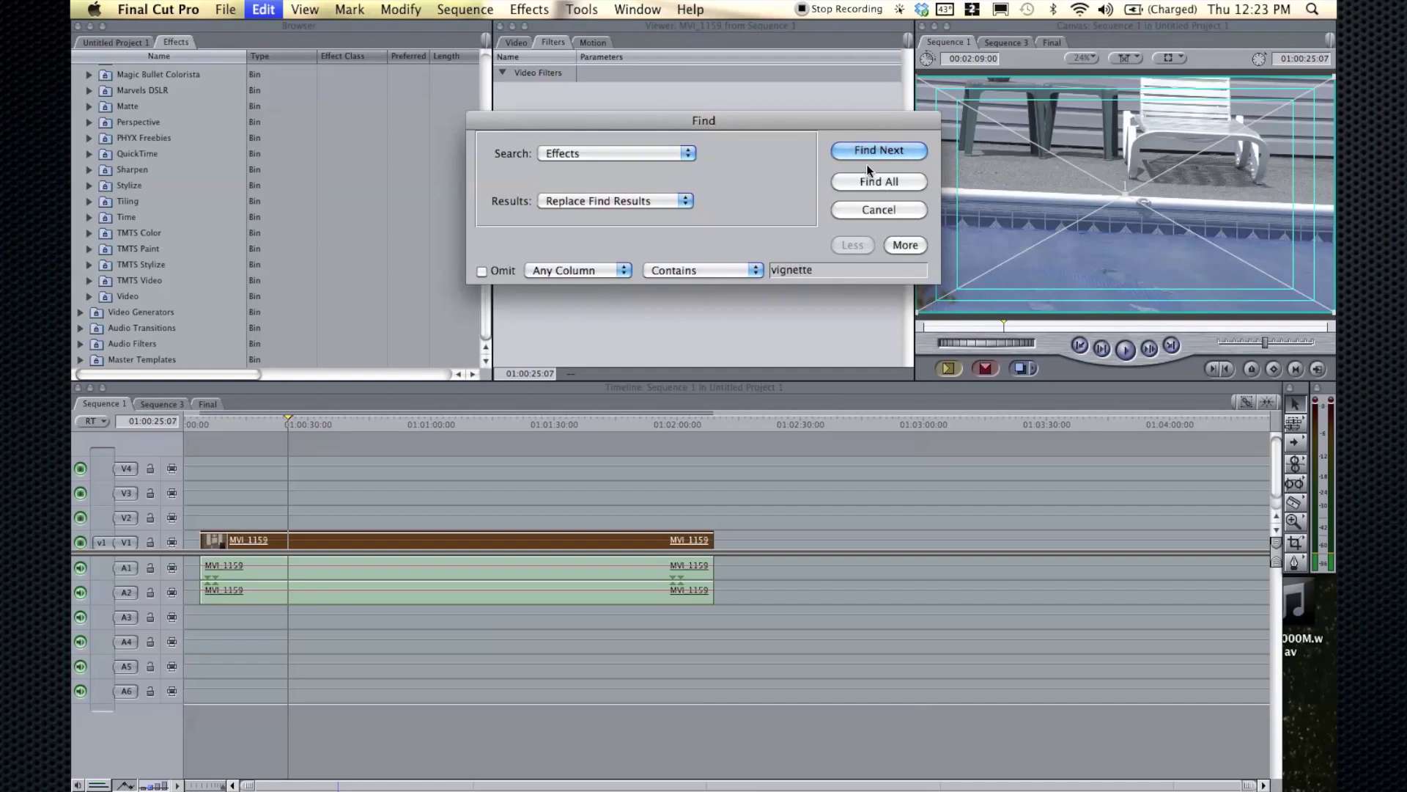
{"action": "left_click", "coordinate": [869, 183]}
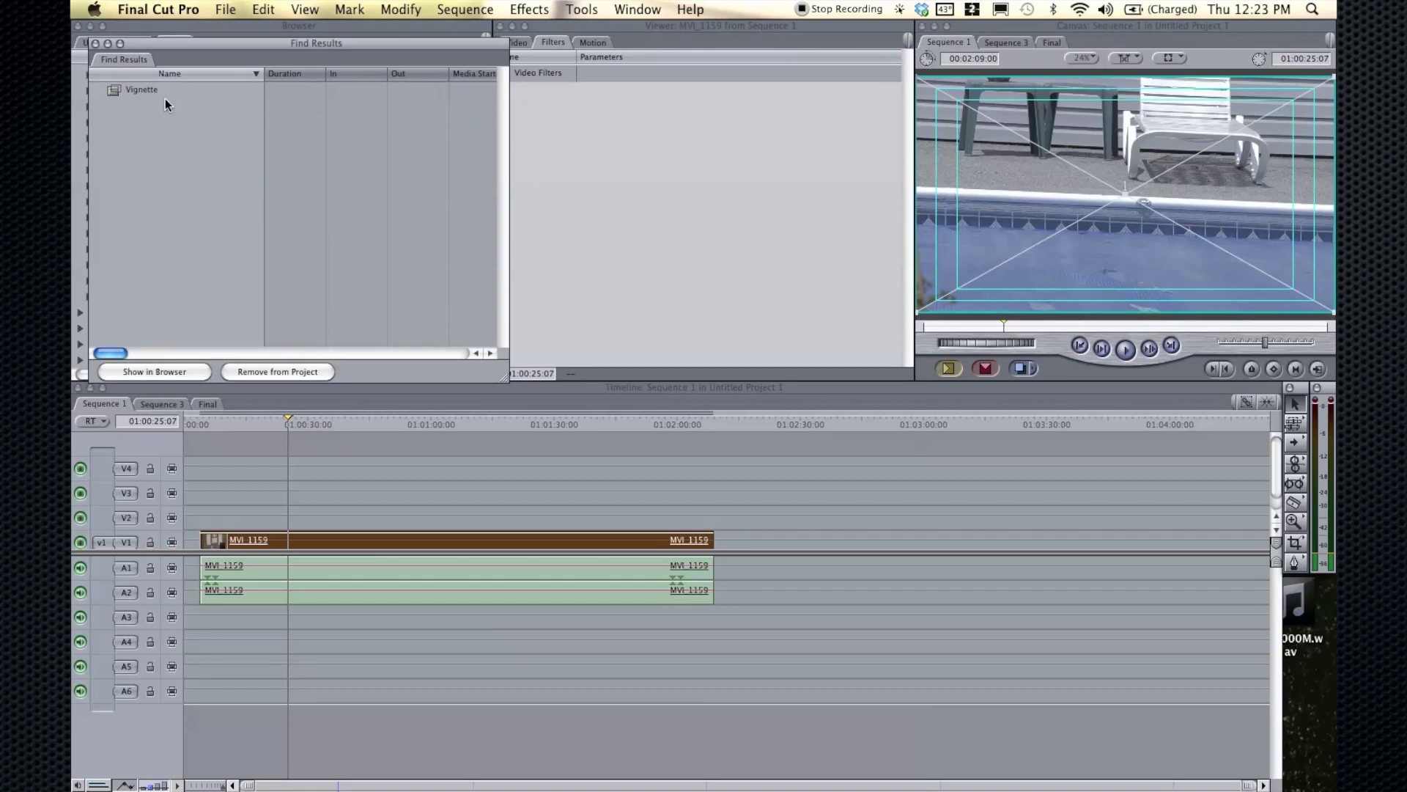
{"action": "mouse_move", "coordinate": [178, 46]}
{"action": "left_mouse_down"}
{"action": "mouse_move", "coordinate": [370, 145]}
{"action": "mouse_move", "coordinate": [268, 44]}
{"action": "mouse_move", "coordinate": [196, 51]}
{"action": "left_mouse_up"}
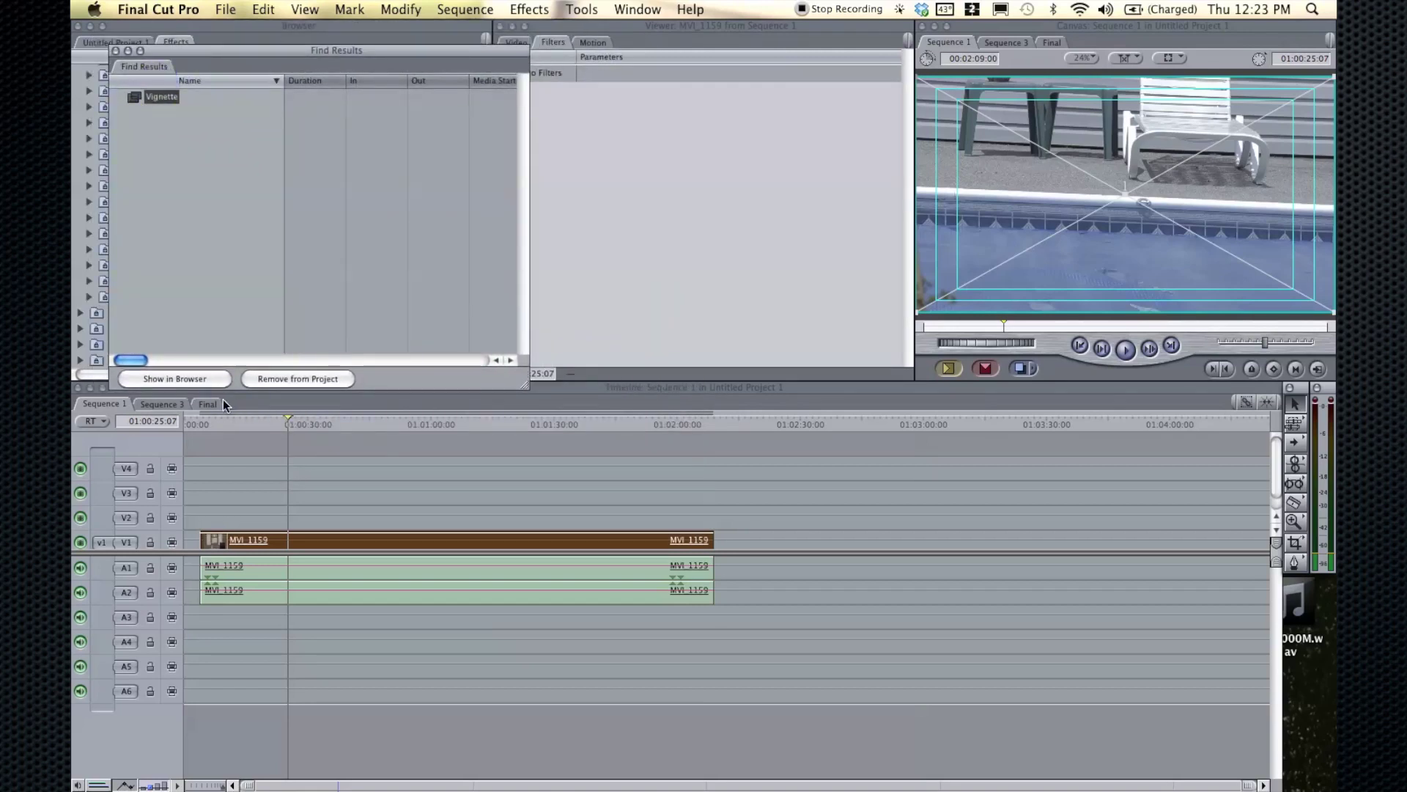
{"action": "left_click", "coordinate": [173, 379]}
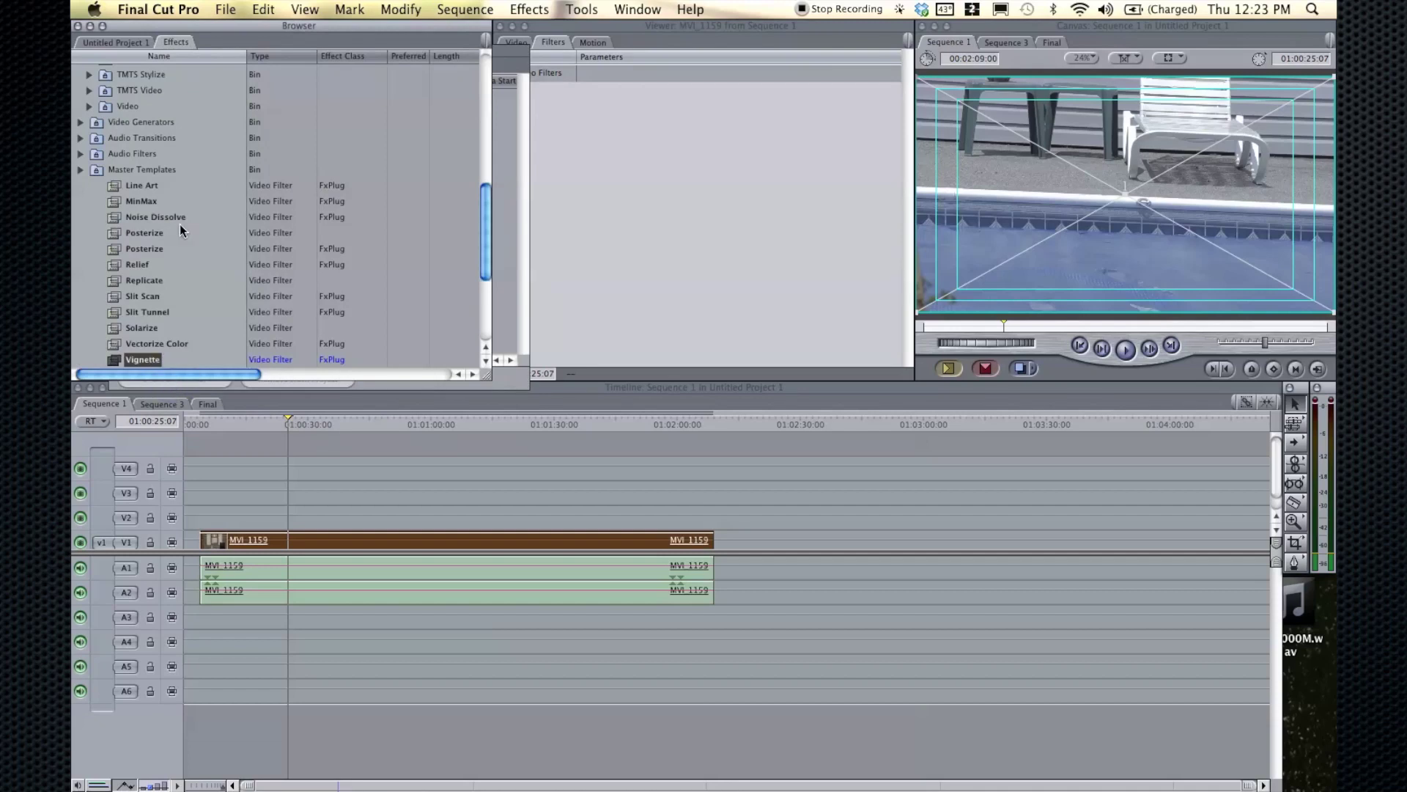
{"action": "scroll", "coordinate": [179, 222], "scroll_direction": "down", "scroll_amount": 3}
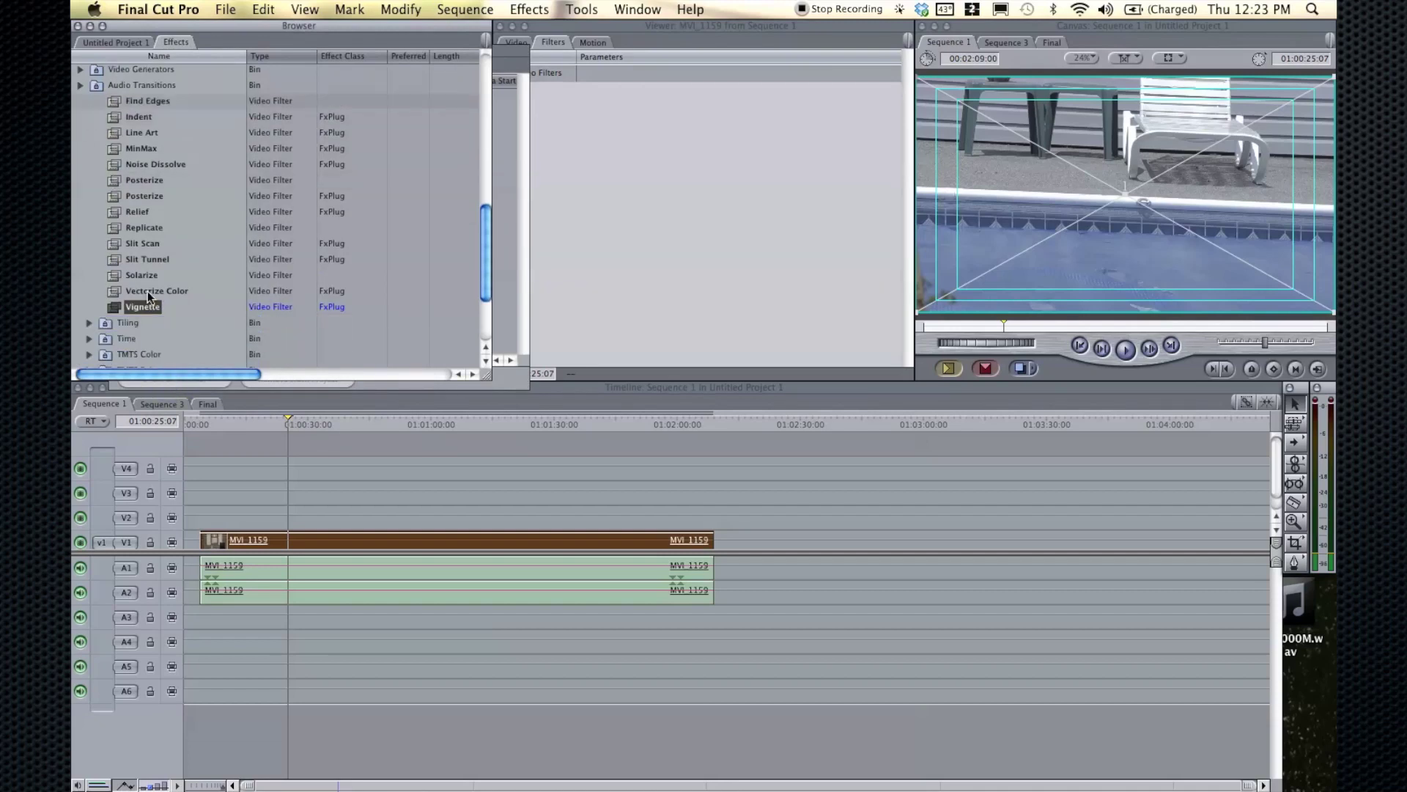
{"action": "scroll", "coordinate": [112, 183], "scroll_direction": "up", "scroll_amount": 15}
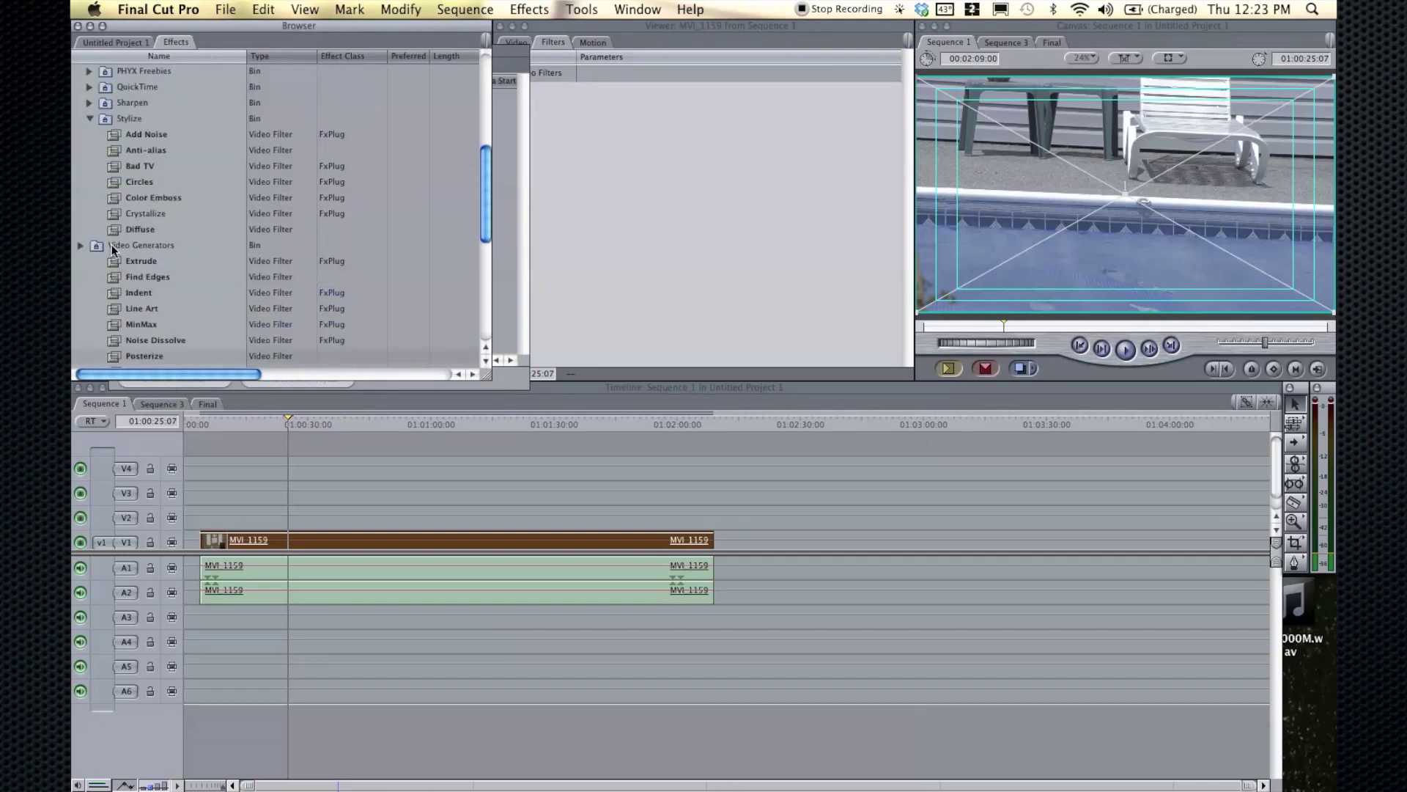
{"action": "scroll", "coordinate": [112, 248], "scroll_direction": "down", "scroll_amount": 3}
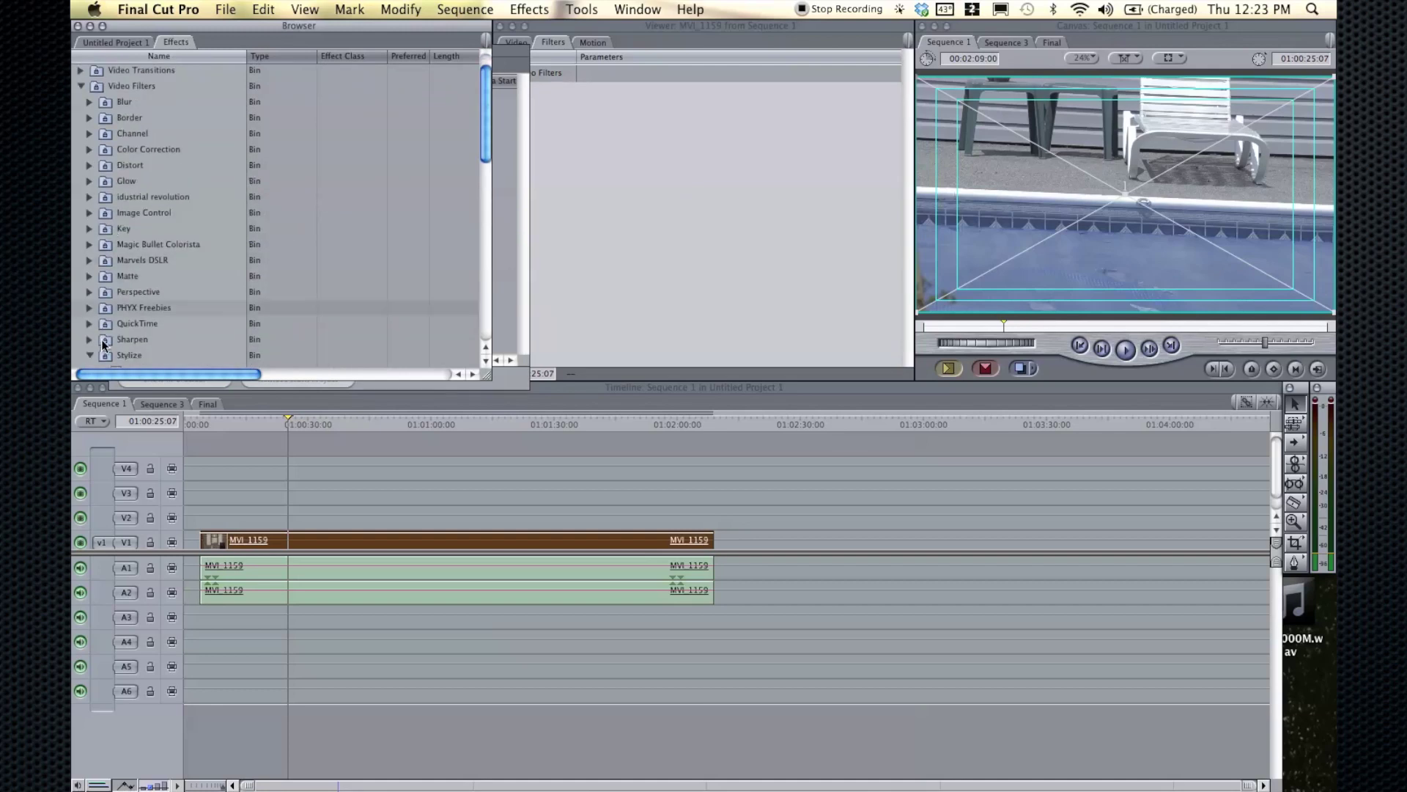
Step: Apply the Vignette filter to the MVI_1159 clip
{"action": "scroll", "coordinate": [113, 280], "scroll_direction": "down", "scroll_amount": 15}
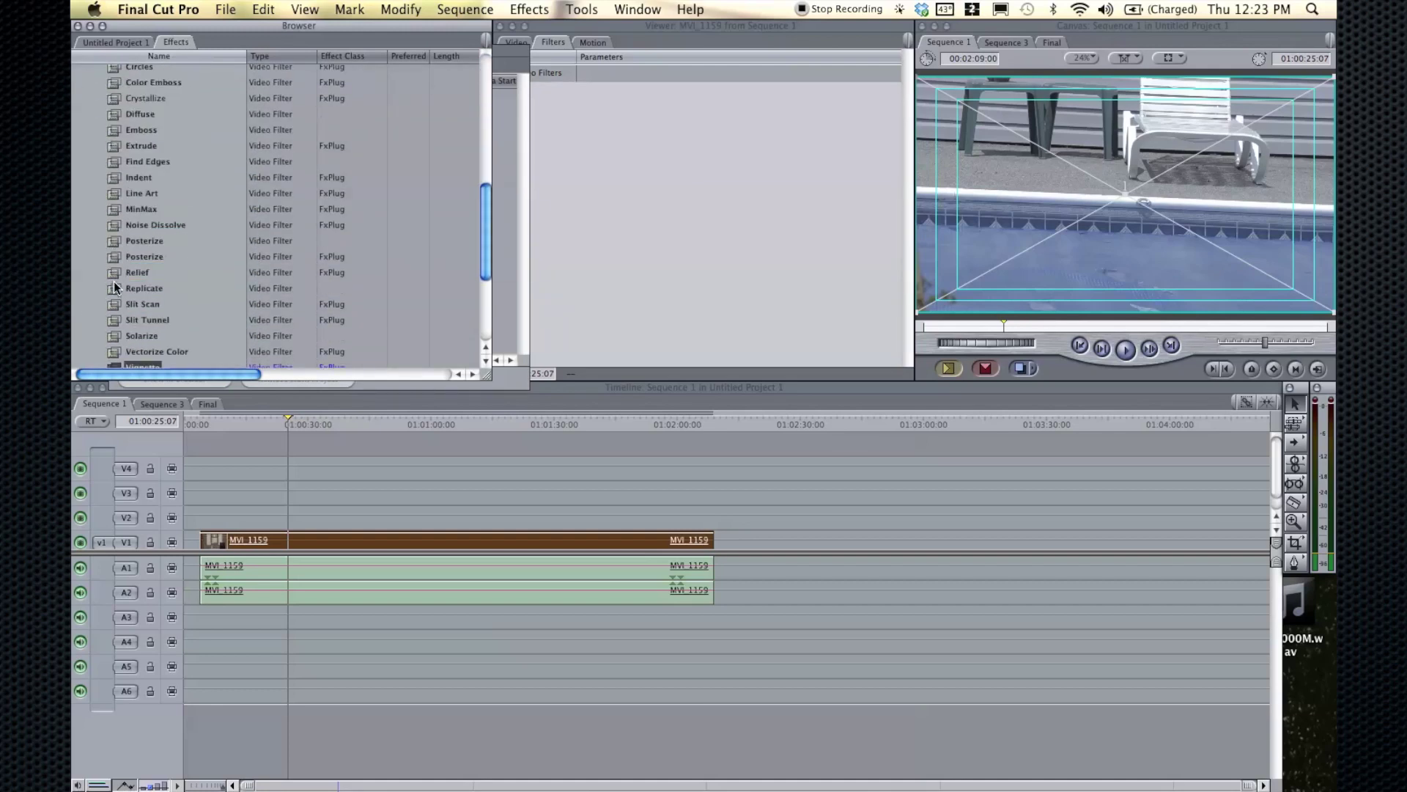
{"action": "left_click", "coordinate": [116, 296]}
{"action": "left_click_drag", "start_coordinate": [425, 522], "coordinate": [415, 535]}
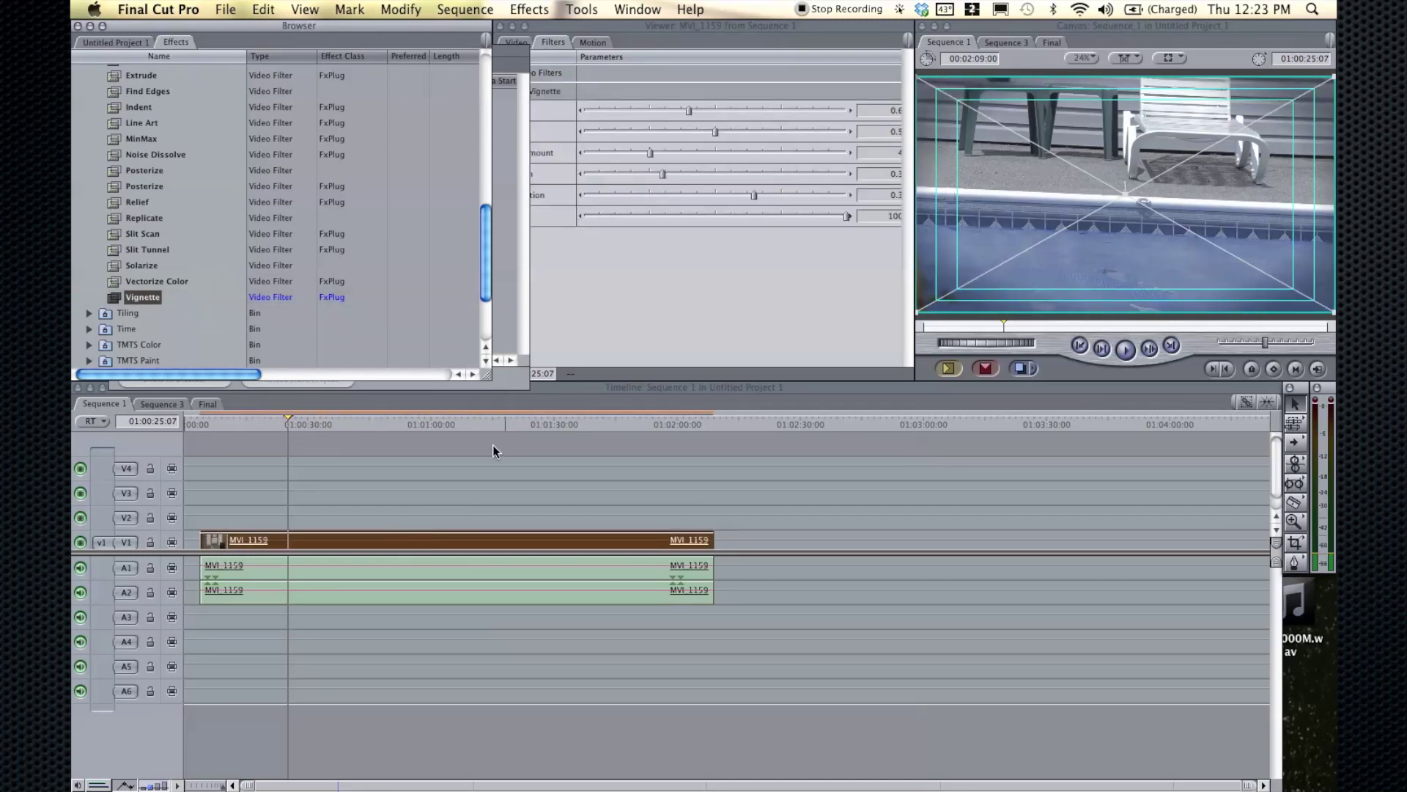
Step: Set the clip's Vignette Darken to 0.51 and Size to about 0.47, then preview around 01:01:11
{"action": "double_click", "coordinate": [391, 541]}
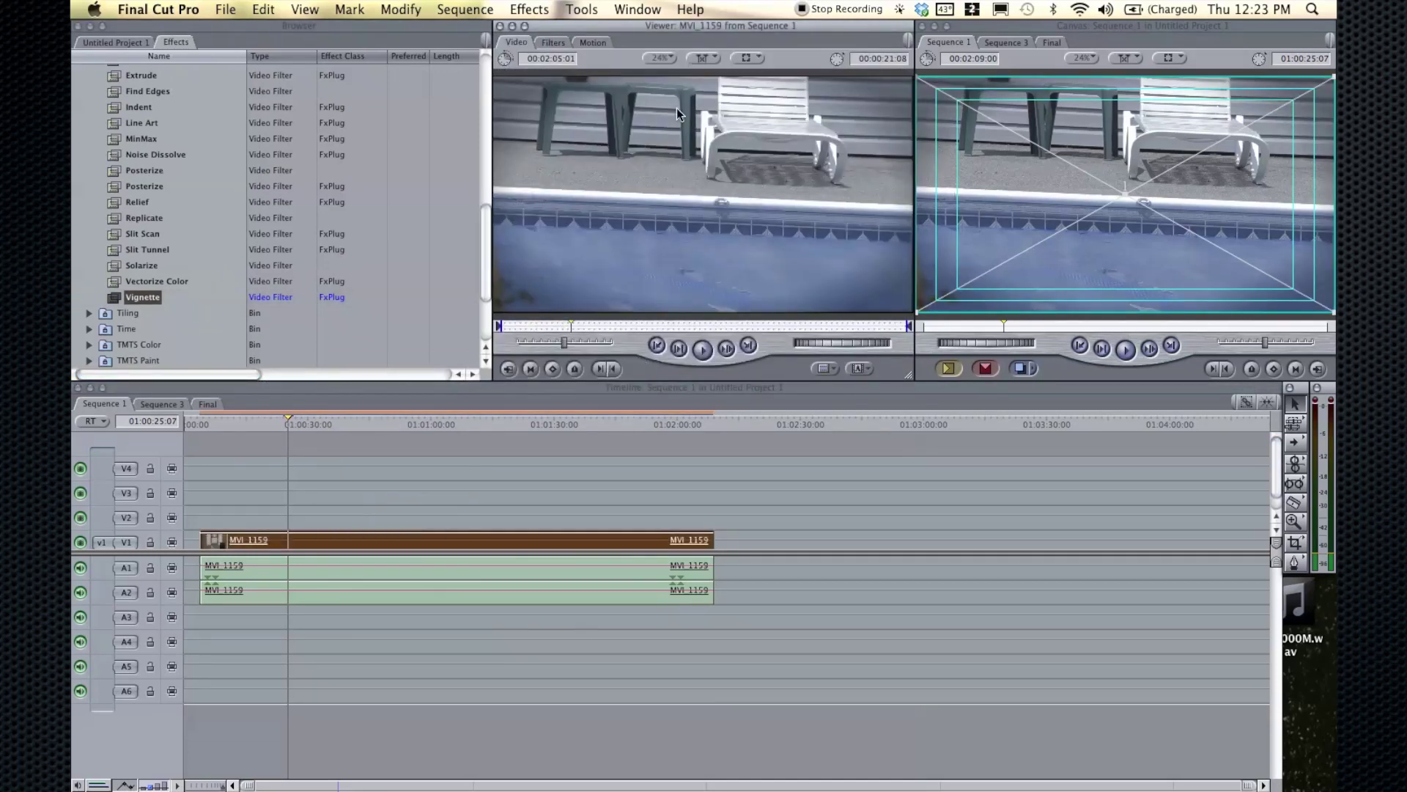
{"action": "left_click", "coordinate": [552, 42]}
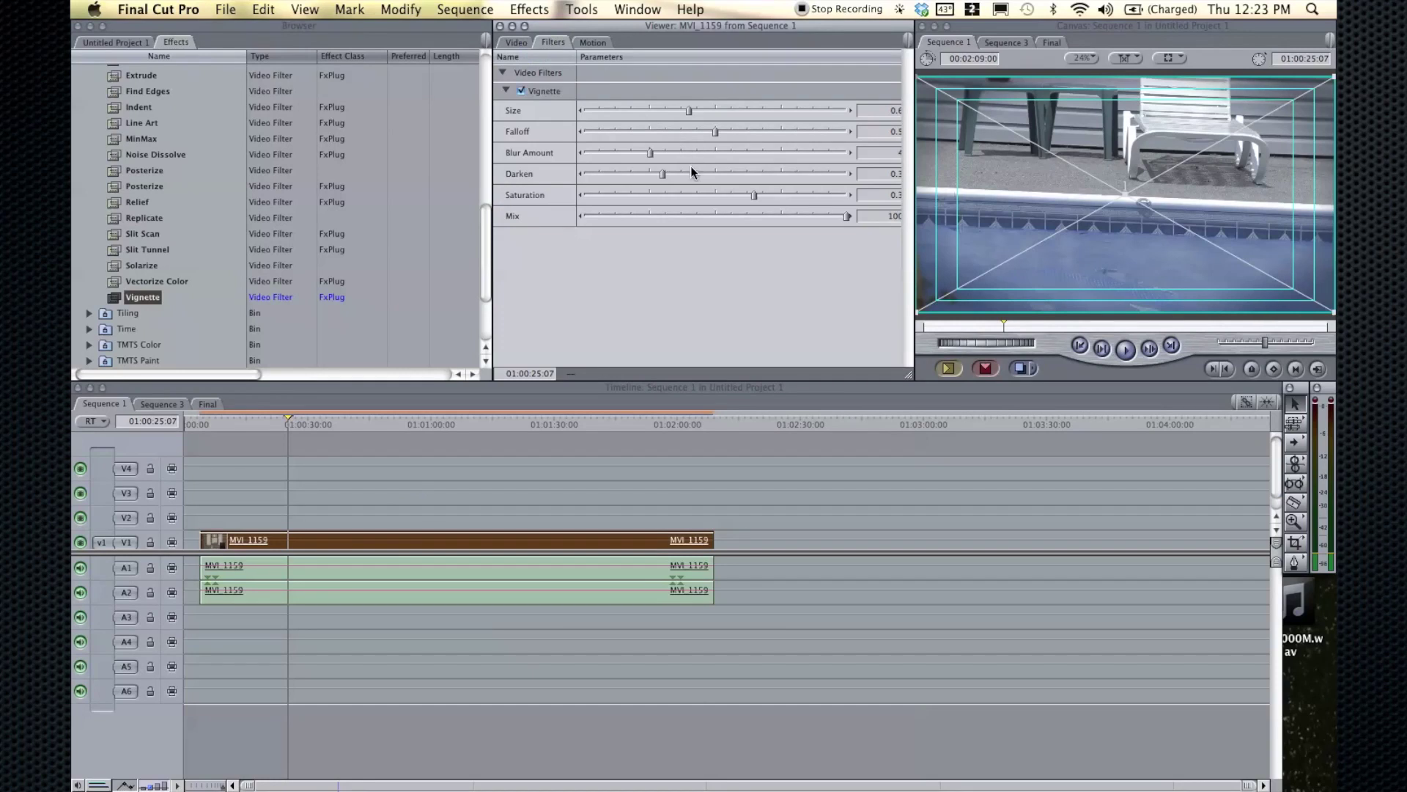
{"action": "left_click_drag", "start_coordinate": [661, 174], "coordinate": [721, 174]}
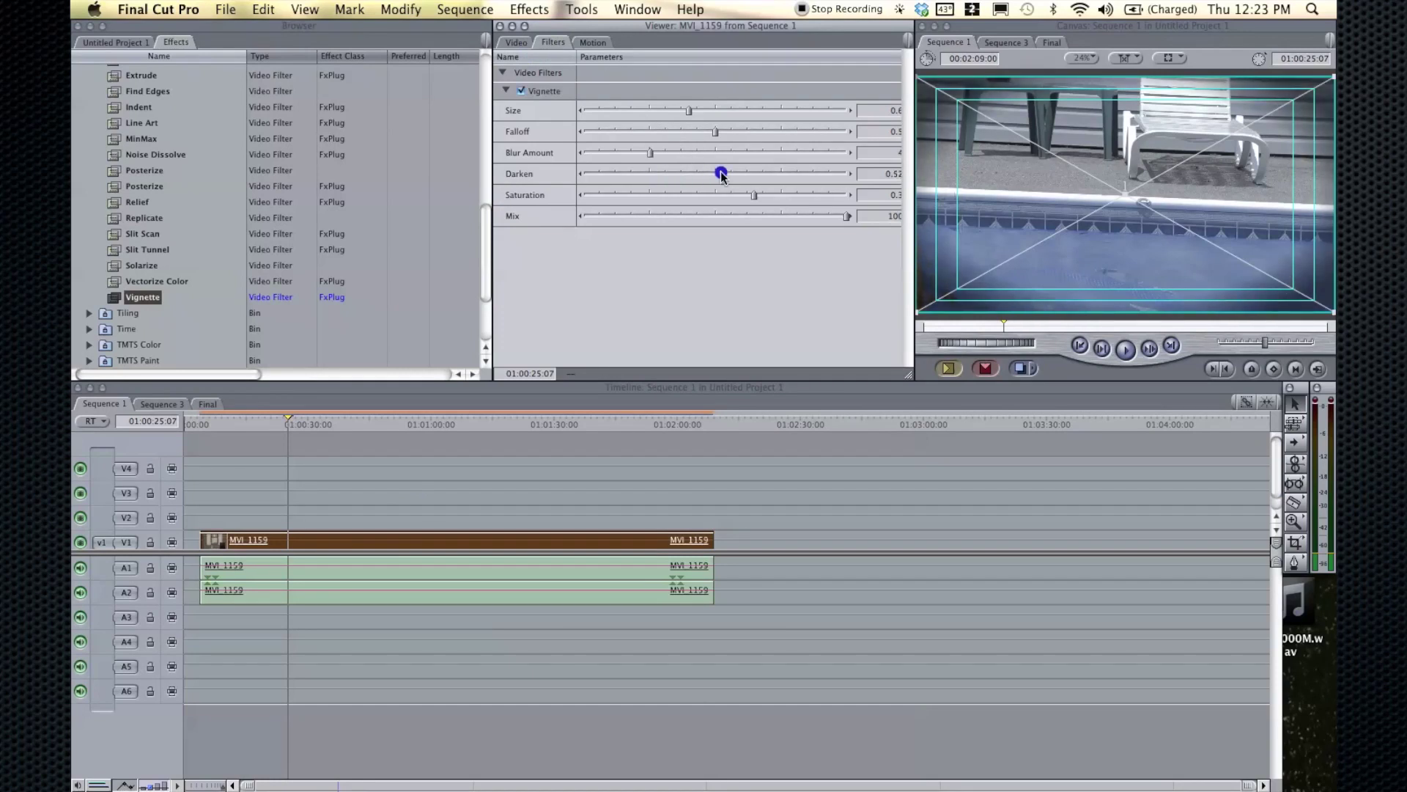
{"action": "left_click_drag", "start_coordinate": [721, 174], "coordinate": [716, 173]}
{"action": "mouse_move", "coordinate": [689, 111]}
{"action": "left_mouse_down"}
{"action": "mouse_move", "coordinate": [704, 112]}
{"action": "mouse_move", "coordinate": [666, 111]}
{"action": "mouse_move", "coordinate": [731, 132]}
{"action": "mouse_move", "coordinate": [715, 133]}
{"action": "left_mouse_up"}
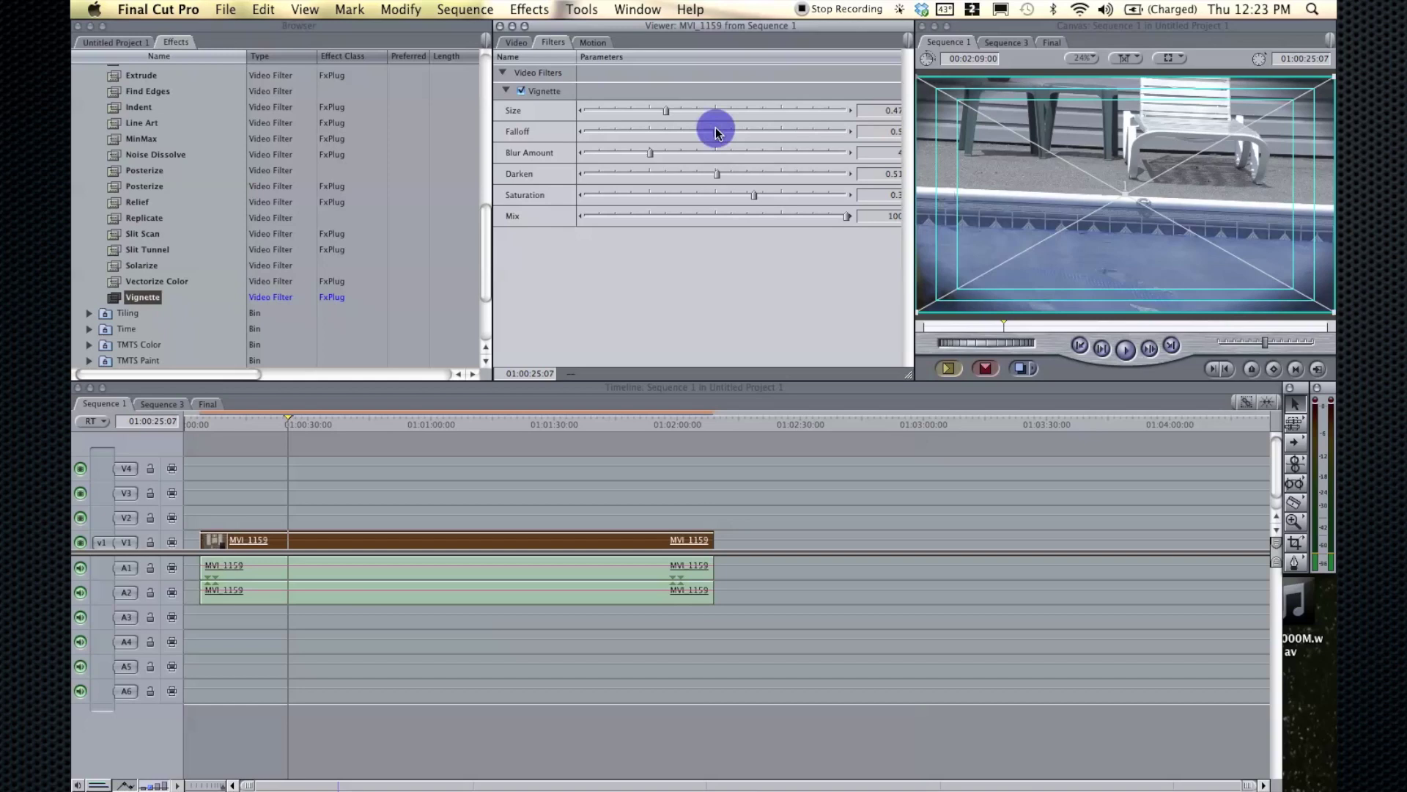
{"action": "left_click_drag", "start_coordinate": [292, 419], "coordinate": [476, 408]}
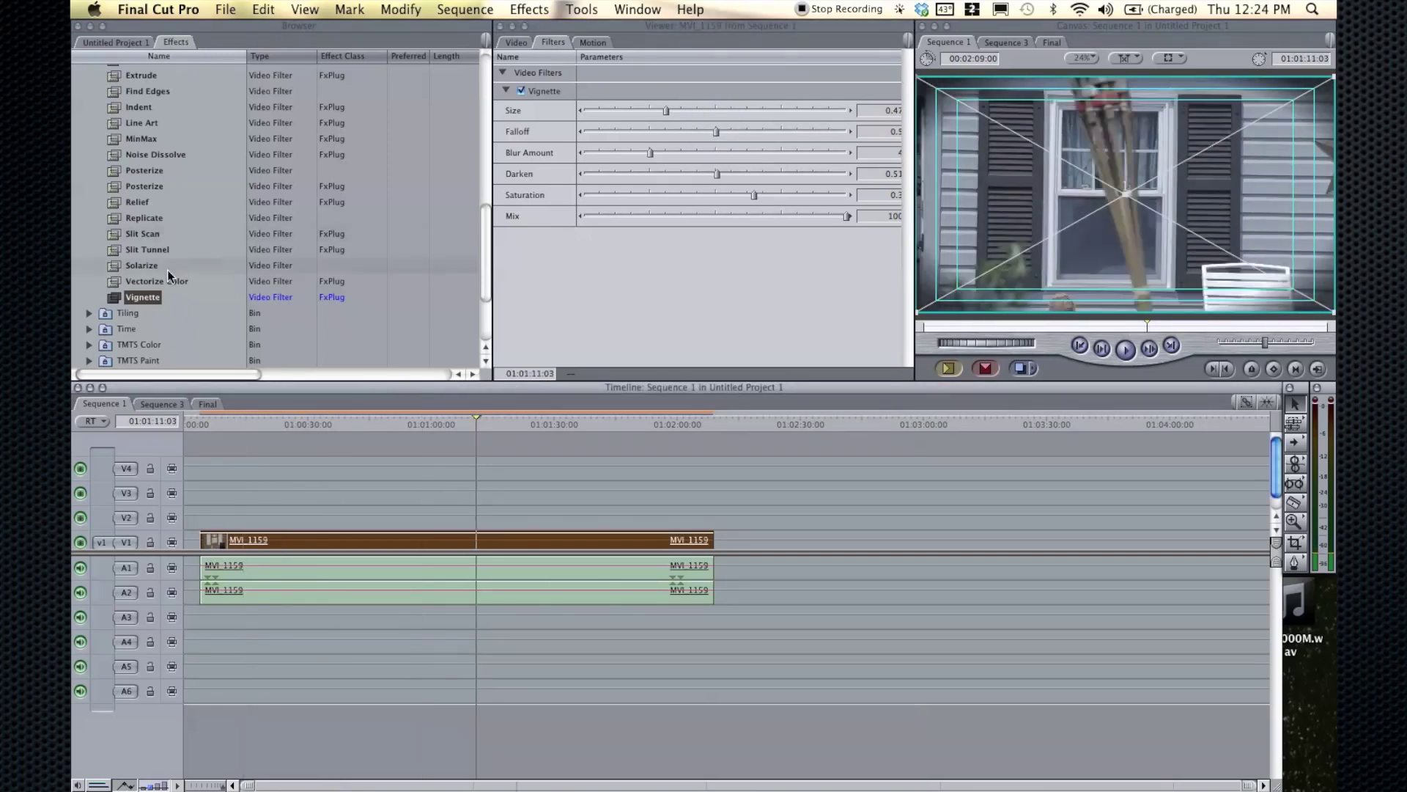
Step: Collapse the Stylize bin and browse the Color Correction, Magic Bullet Colorista and Glow groups
{"action": "scroll", "coordinate": [167, 269], "scroll_direction": "up", "scroll_amount": 5}
{"action": "left_click", "coordinate": [87, 162]}
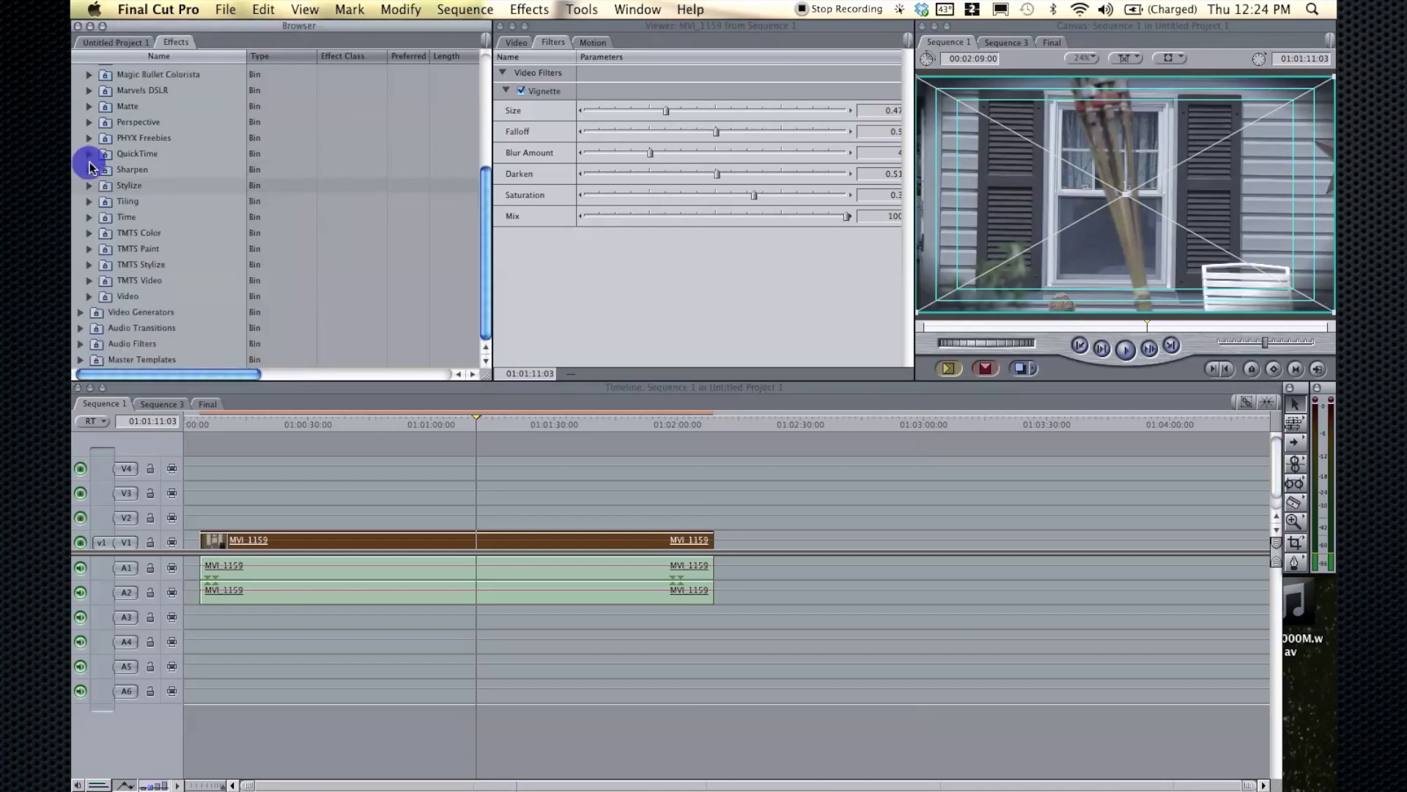
{"action": "scroll", "coordinate": [147, 193], "scroll_direction": "up", "scroll_amount": 5}
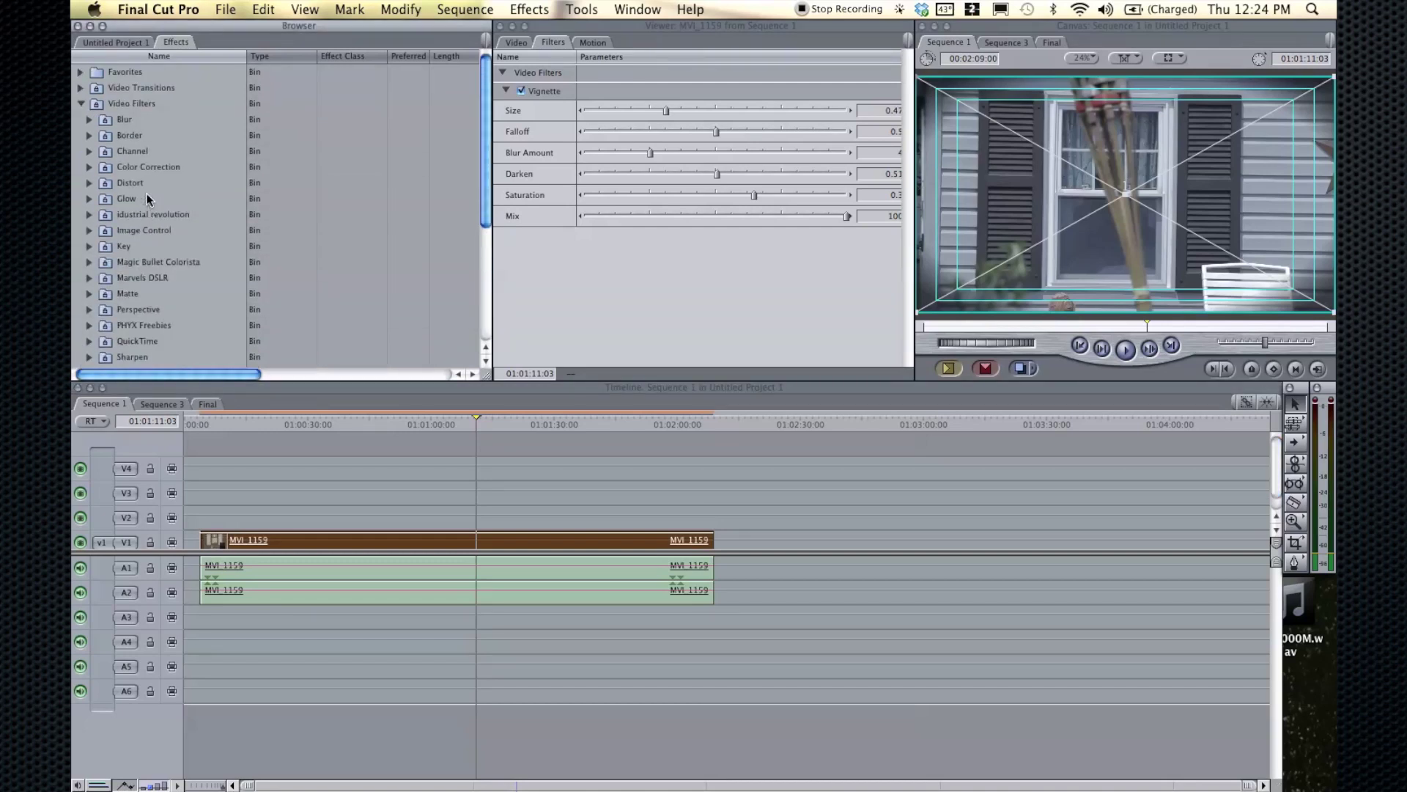
{"action": "left_click", "coordinate": [104, 167]}
{"action": "left_click", "coordinate": [279, 254]}
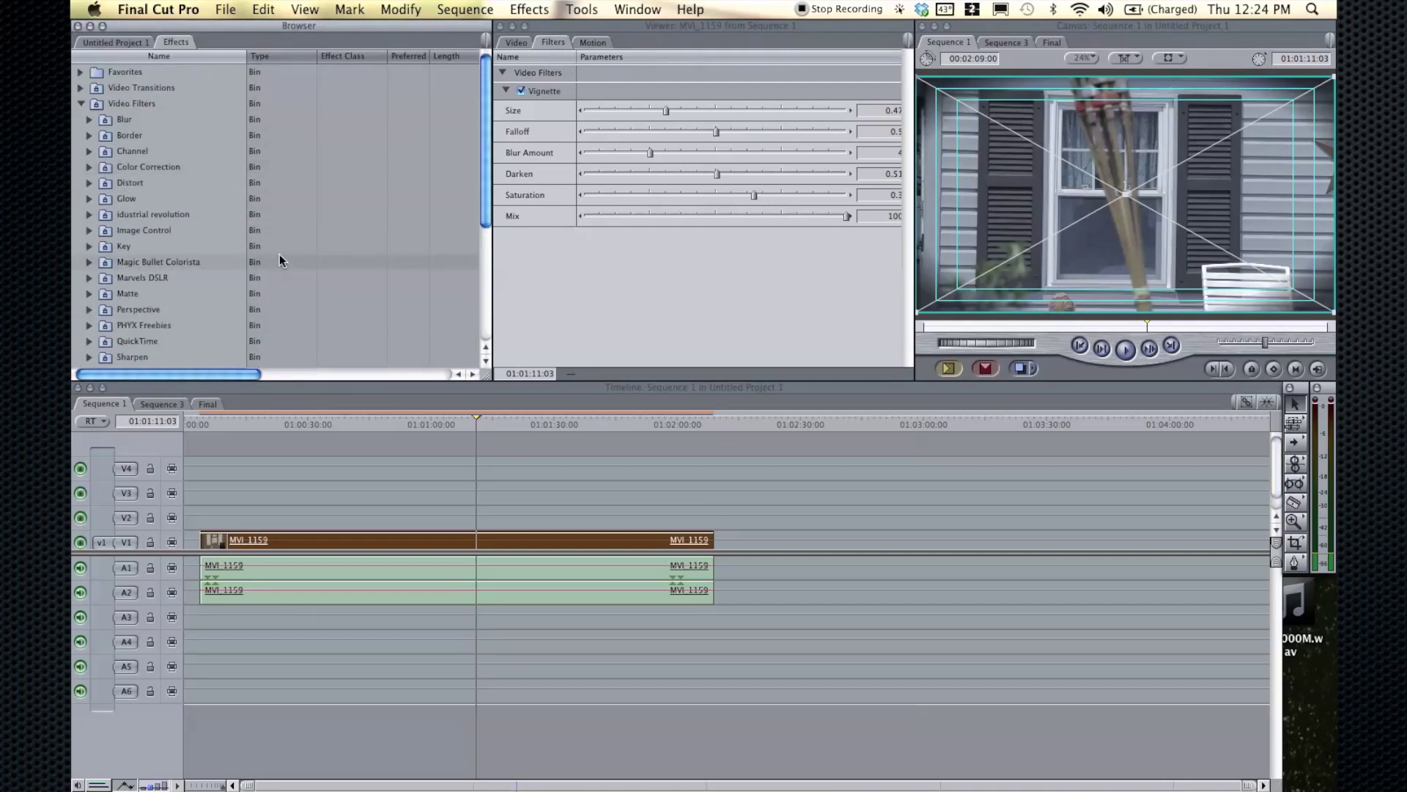
{"action": "left_click", "coordinate": [232, 195]}
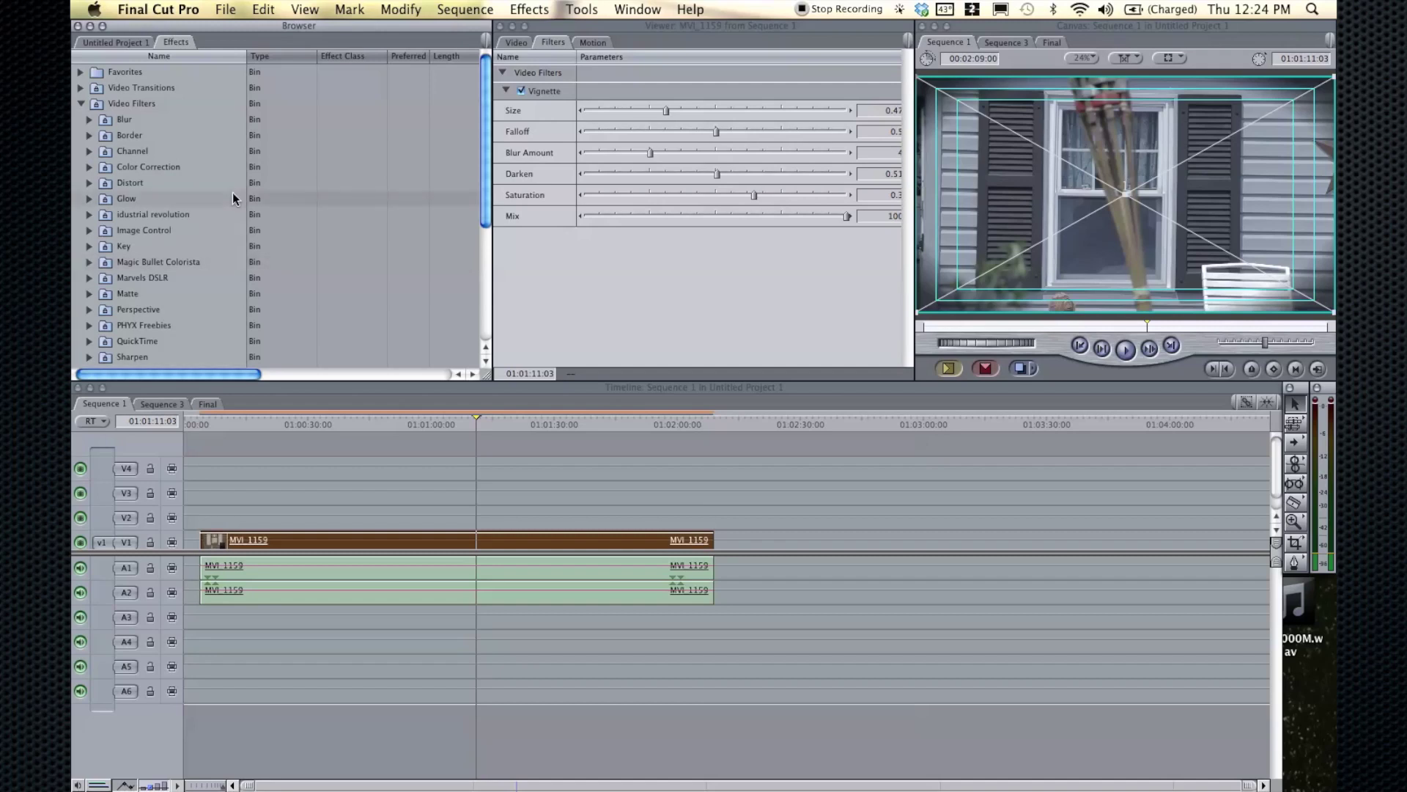
Step: Switch off the clip's Vignette filter and expand the Color Correction bin
{"action": "left_click", "coordinate": [83, 104]}
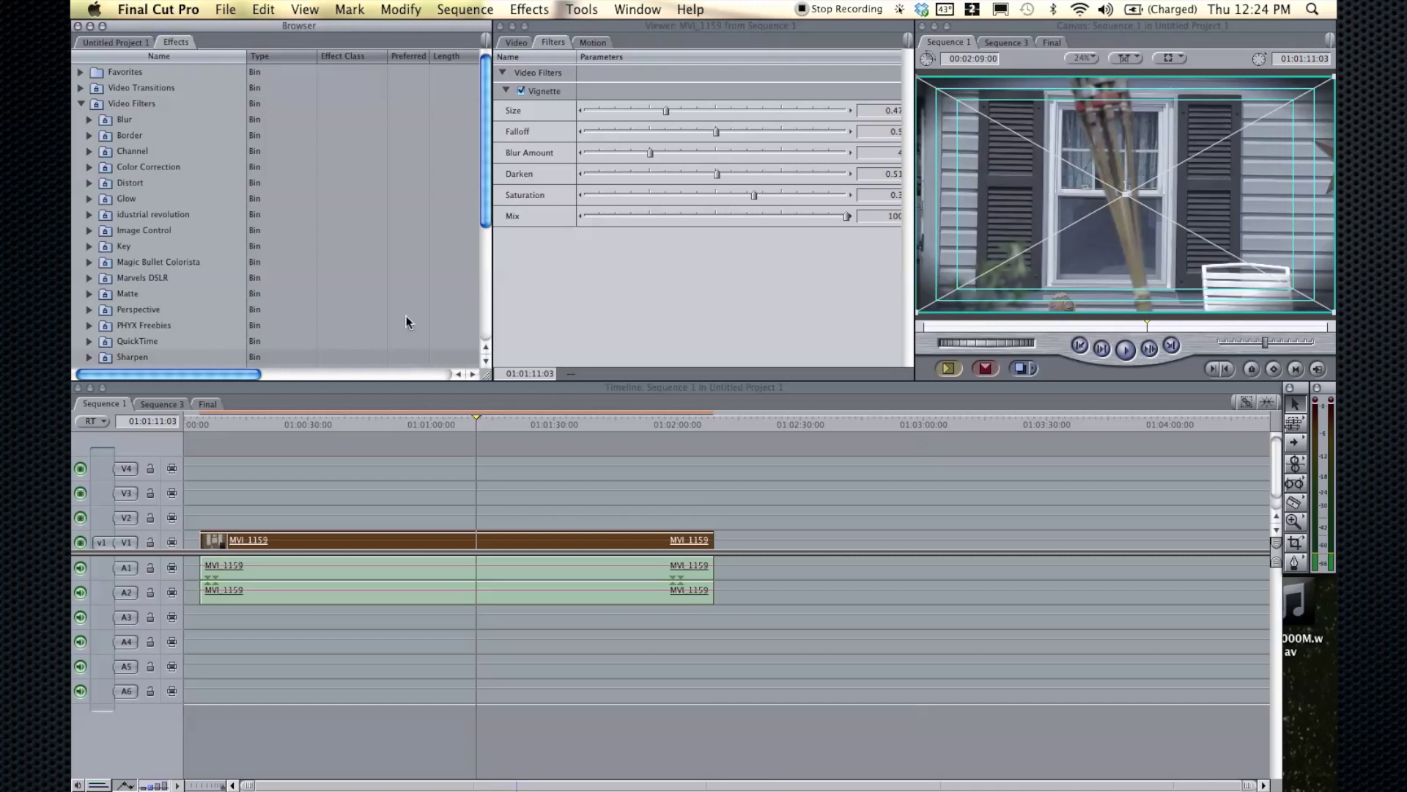
{"action": "left_click", "coordinate": [521, 91]}
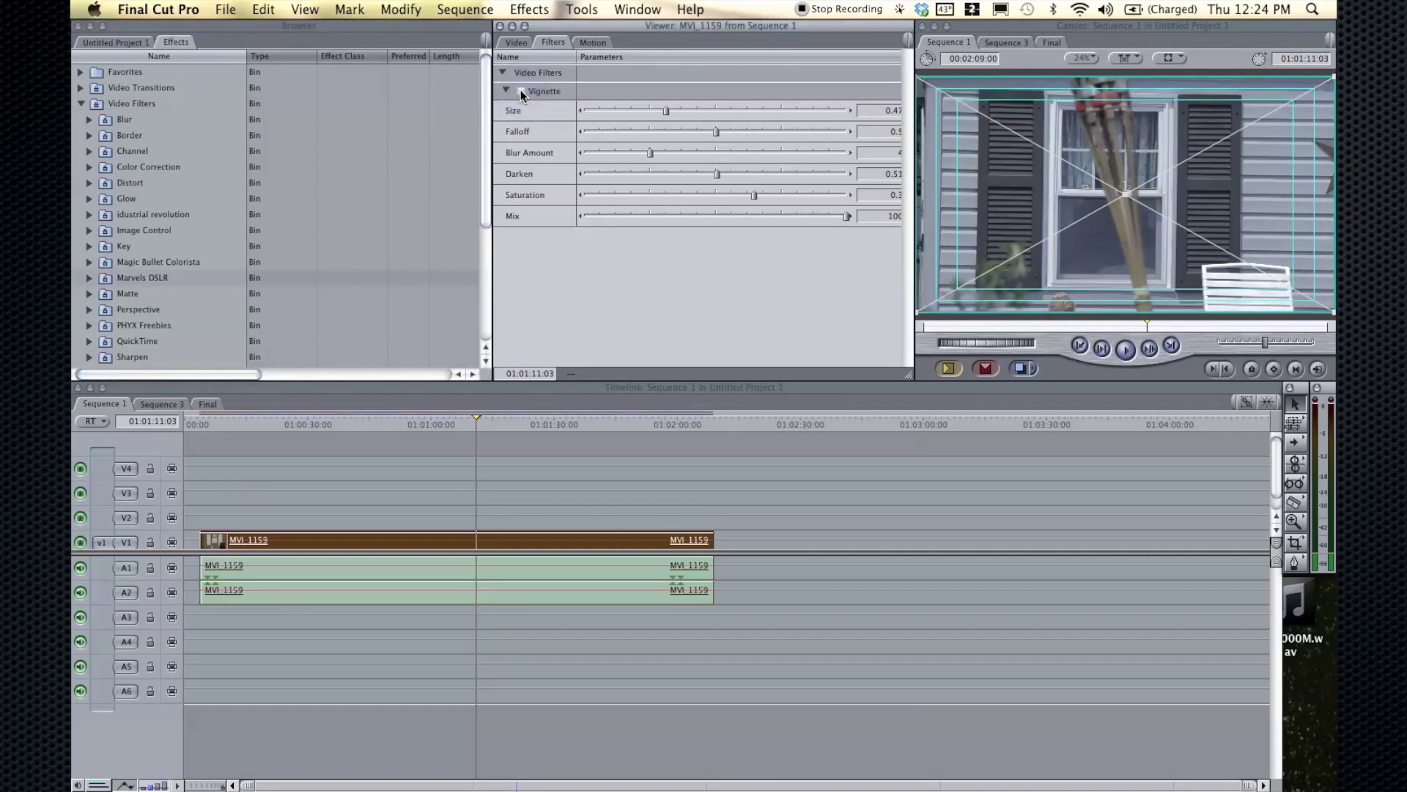
{"action": "left_click", "coordinate": [87, 168]}
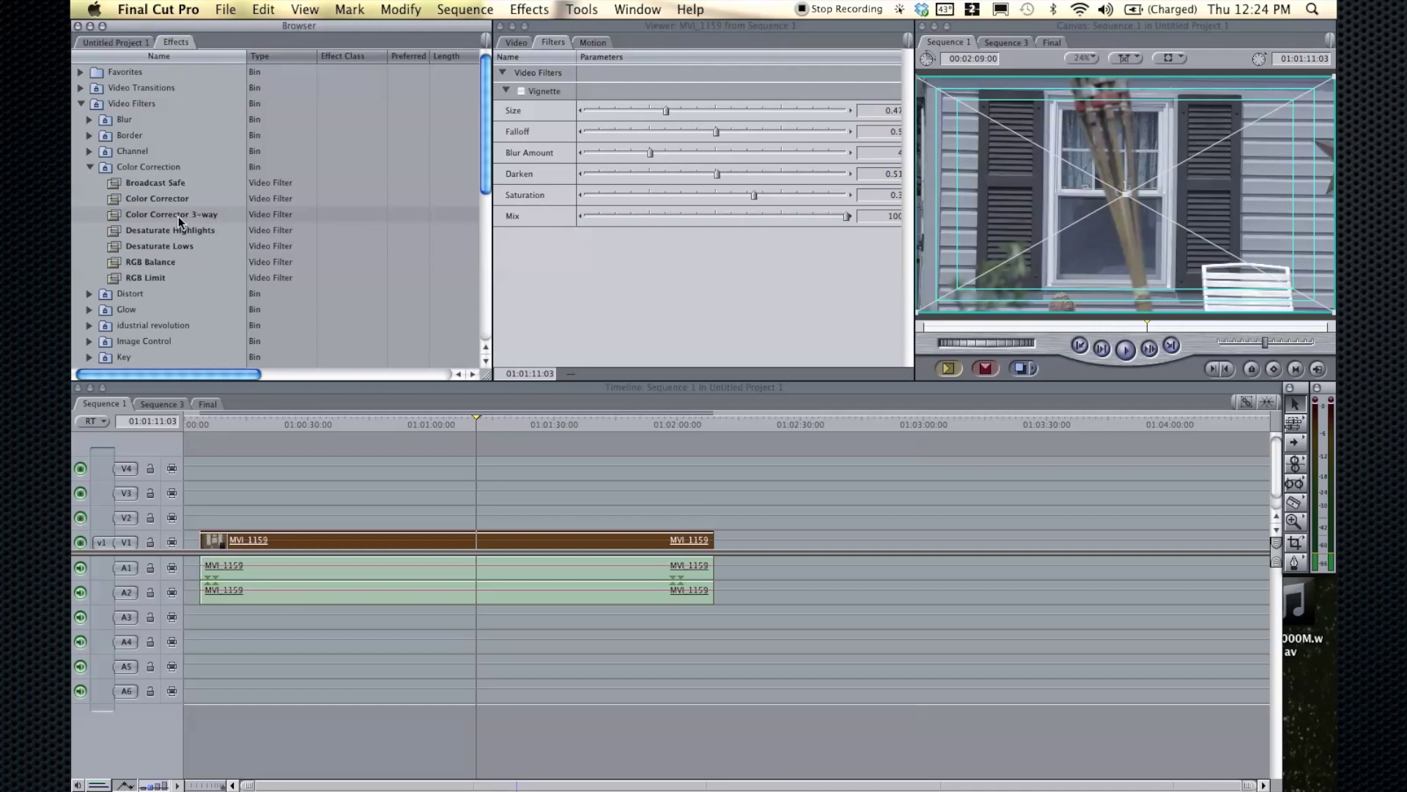
Step: Apply Color Corrector 3-way to MVI_1159 and preview a later frame
{"action": "left_click_drag", "start_coordinate": [124, 214], "coordinate": [327, 535]}
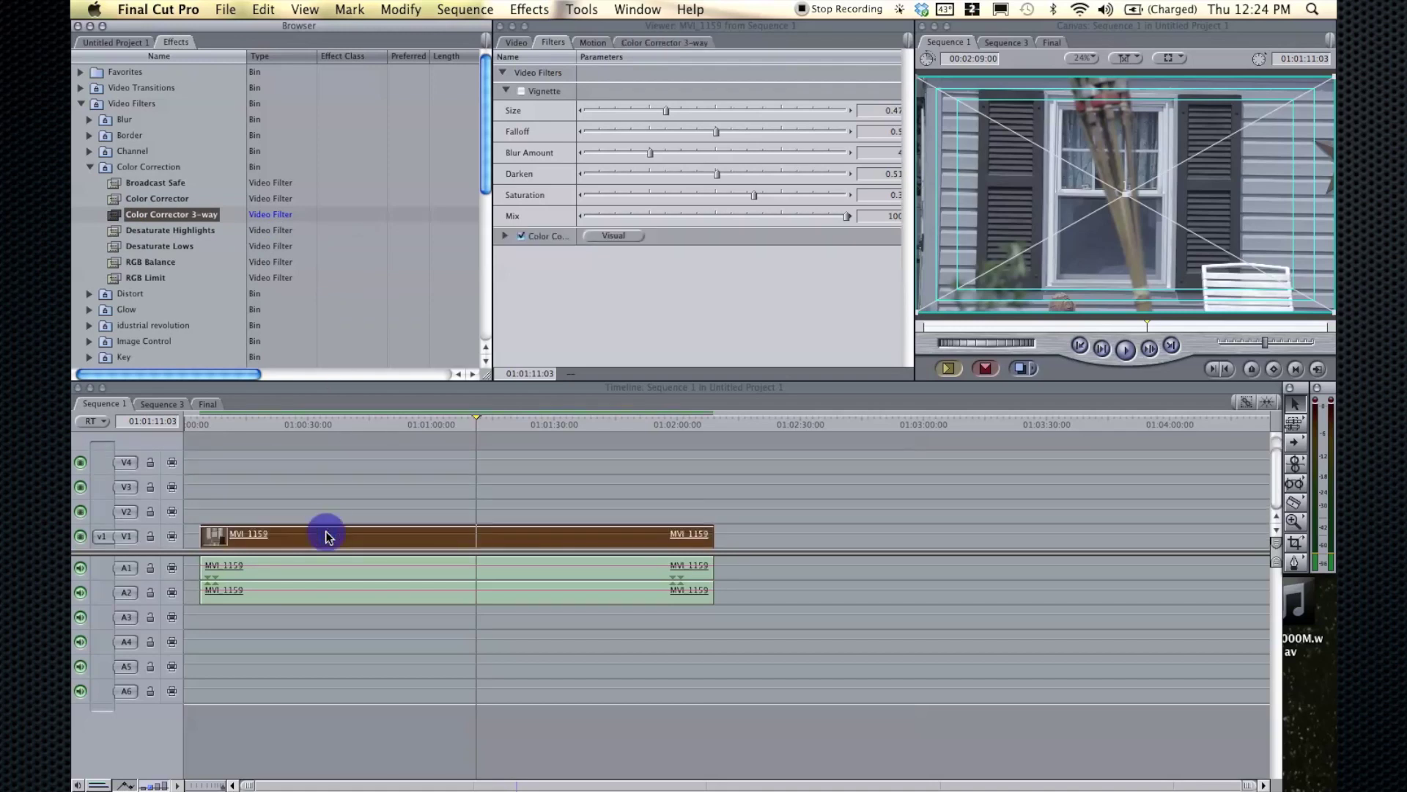
{"action": "left_click", "coordinate": [557, 236]}
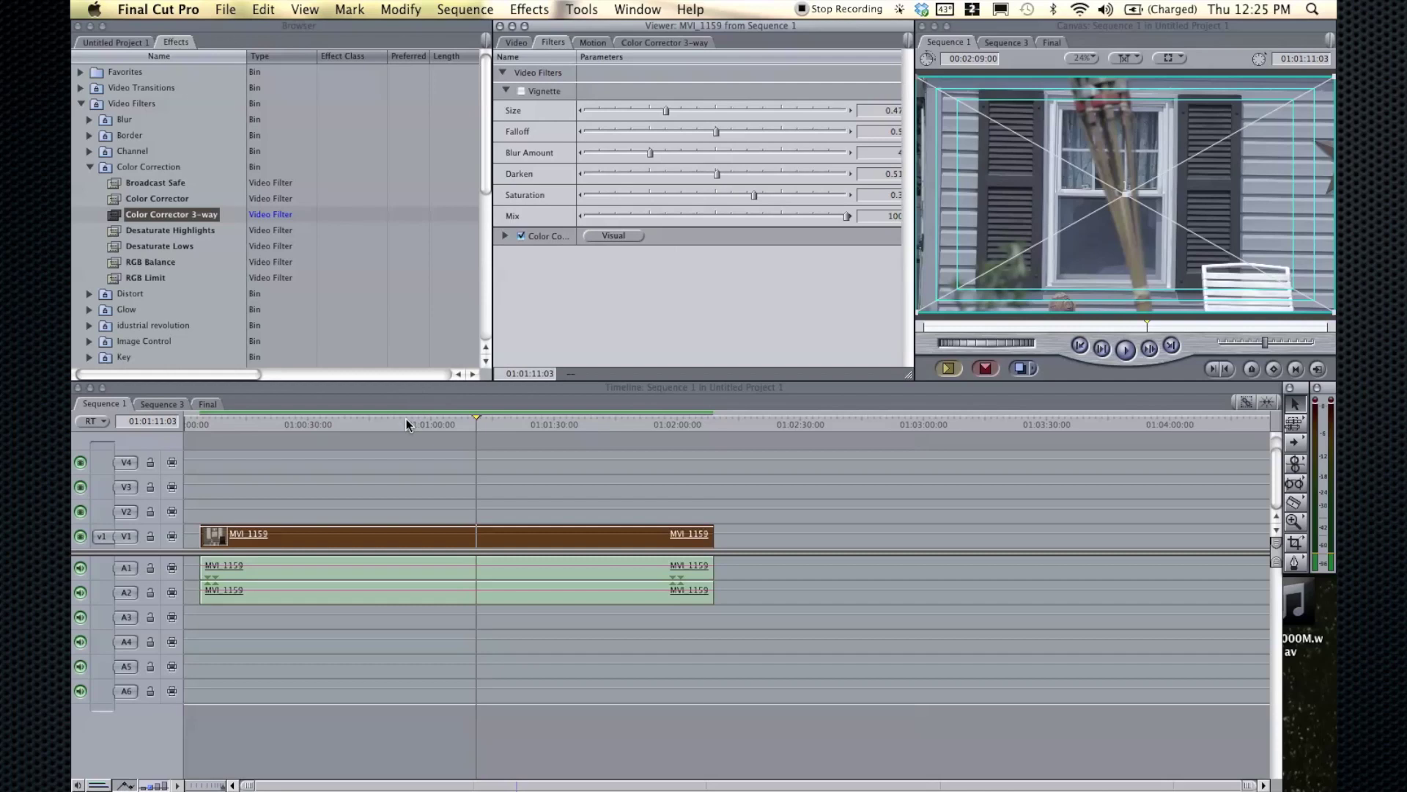
{"action": "left_click_drag", "start_coordinate": [406, 421], "coordinate": [478, 421]}
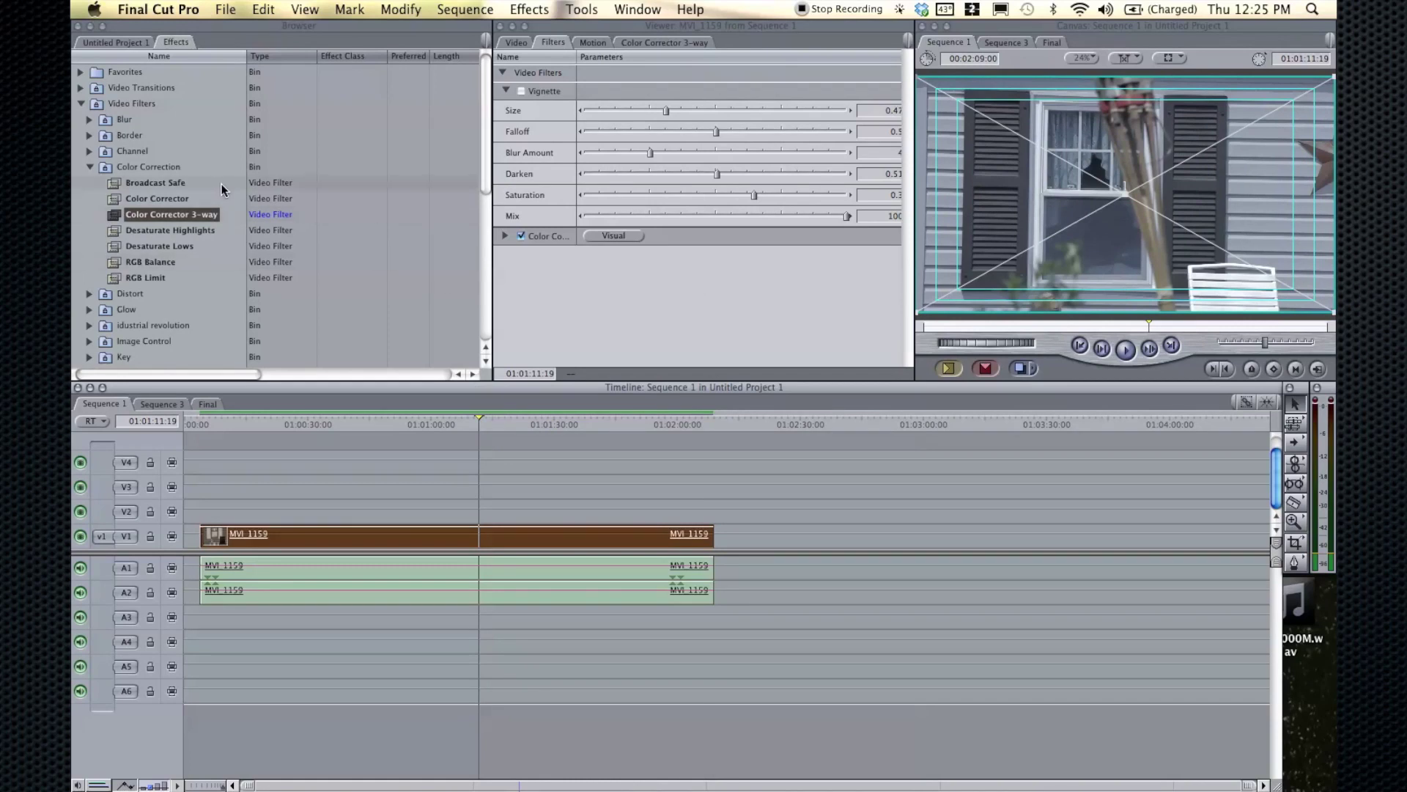
Step: Drag the Contrast filter from Image Control onto the MVI_1159 clip
{"action": "scroll", "coordinate": [100, 230], "scroll_direction": "down", "scroll_amount": 3}
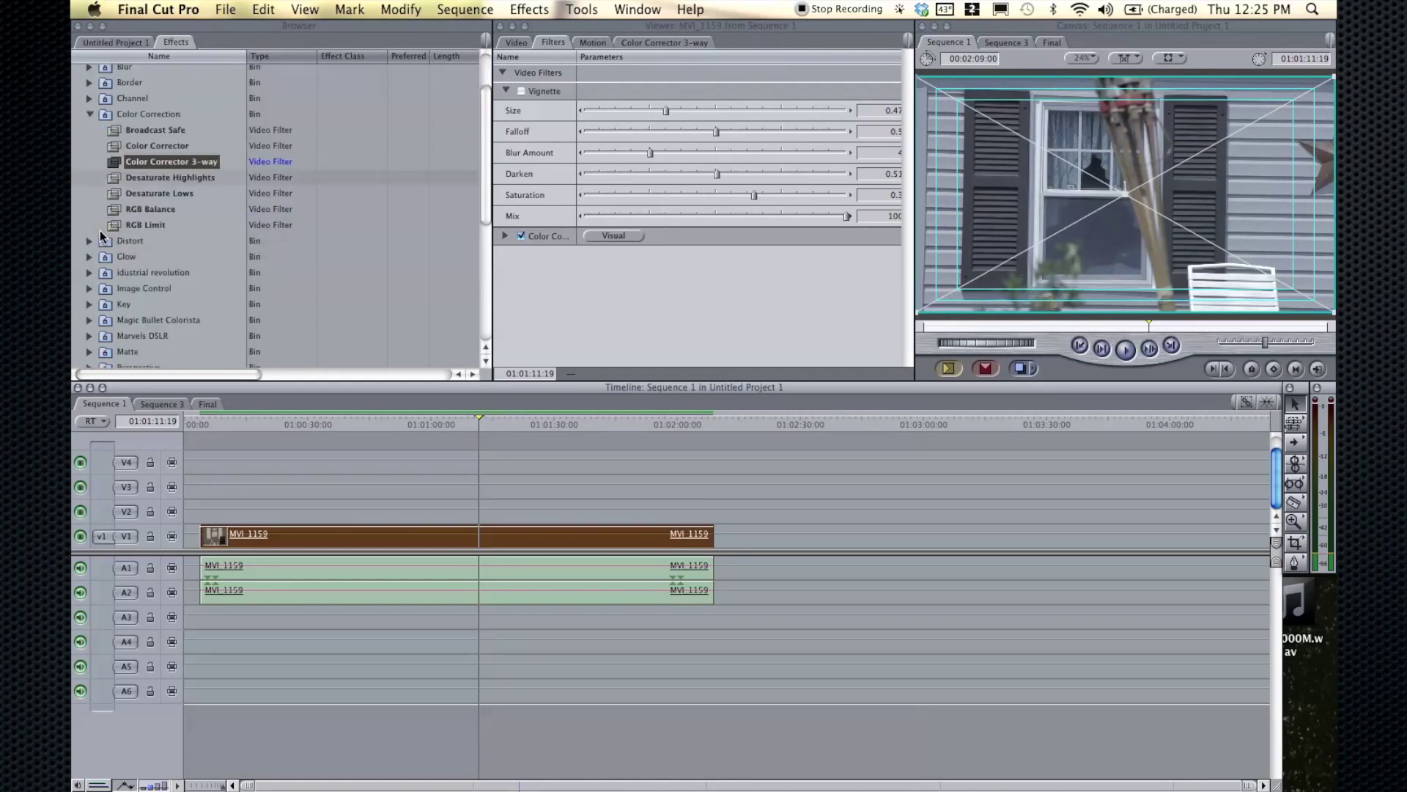
{"action": "left_click", "coordinate": [88, 290]}
{"action": "scroll", "coordinate": [126, 296], "scroll_direction": "down", "scroll_amount": 5}
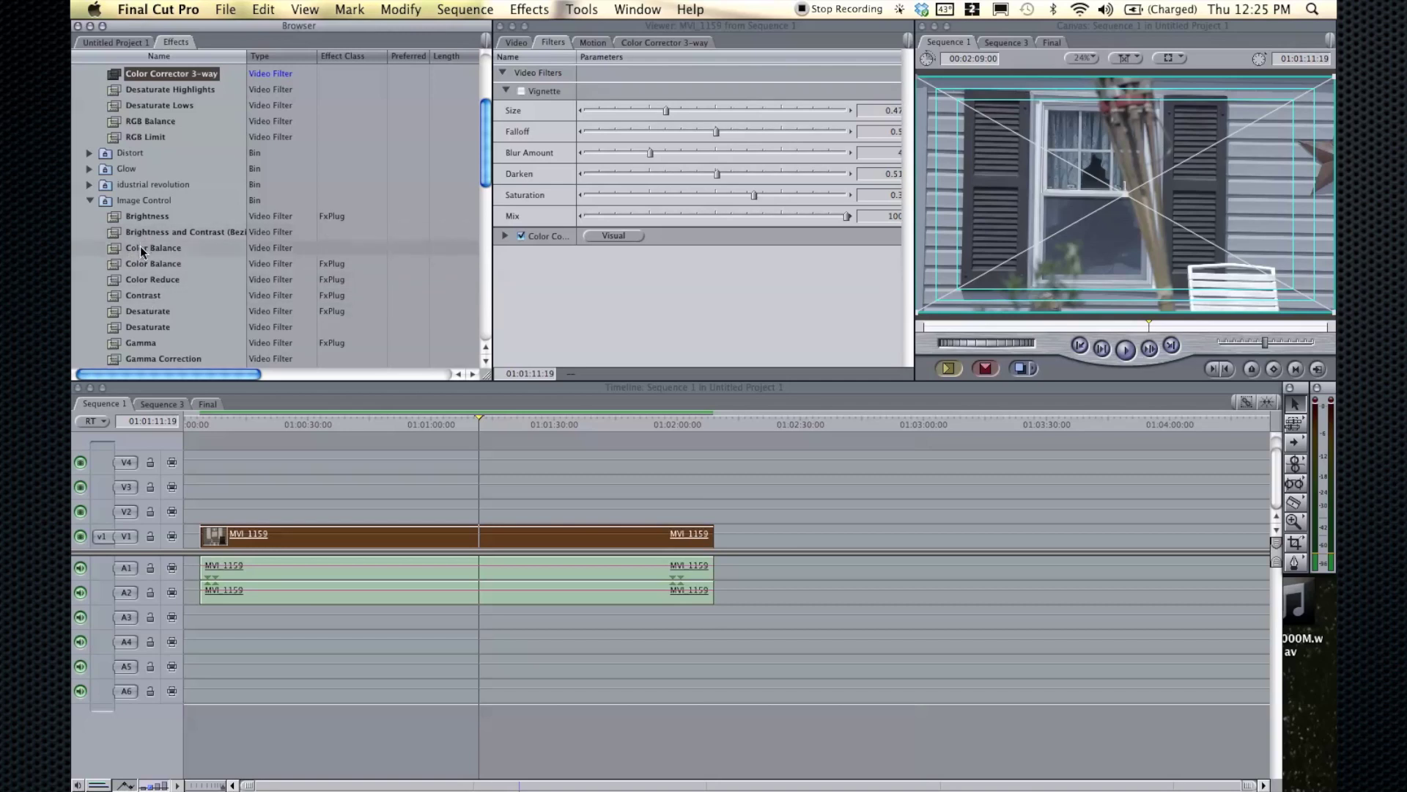
{"action": "left_click_drag", "start_coordinate": [140, 293], "coordinate": [359, 538]}
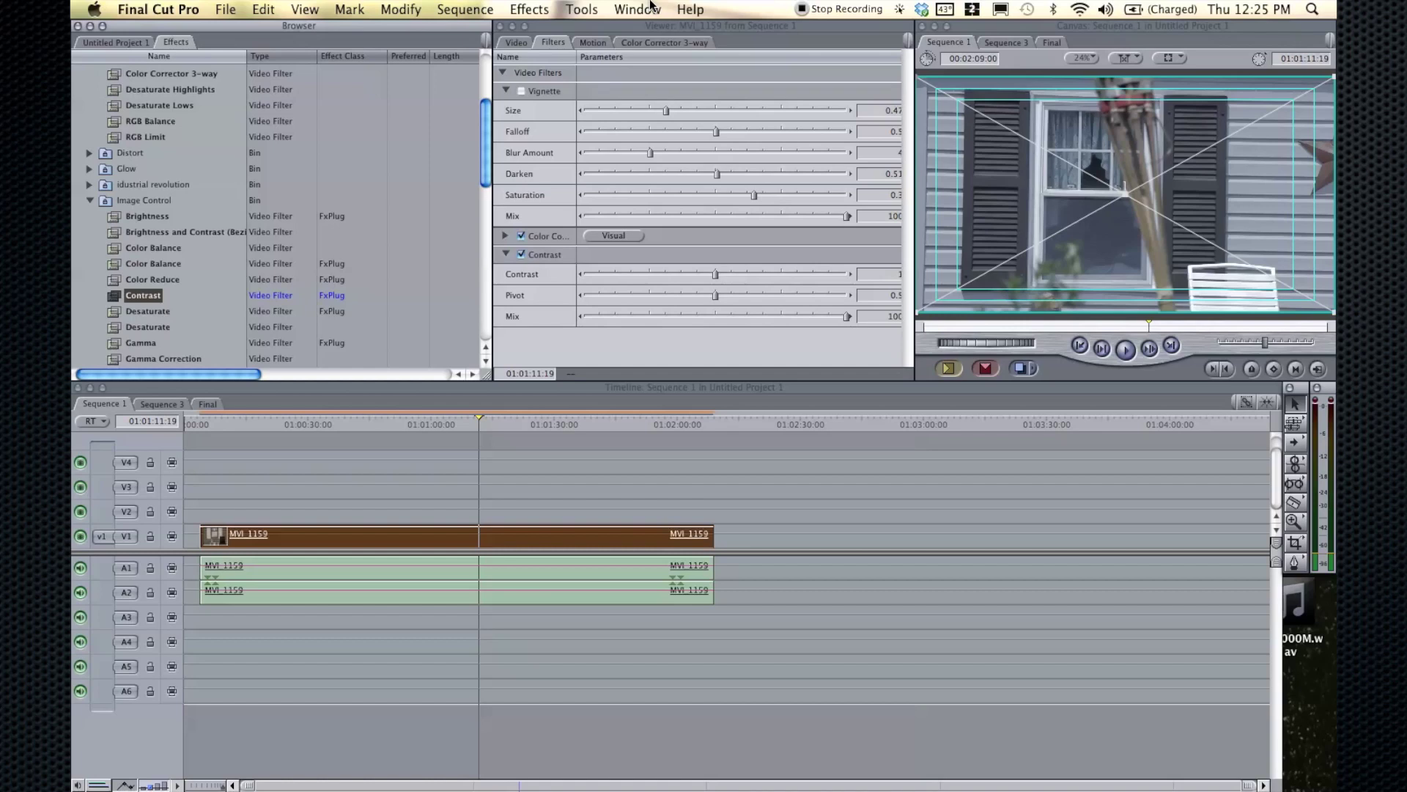
Step: Raise the Contrast filter's contrast value to about 1.5 on MVI_1159
{"action": "left_click", "coordinate": [650, 6]}
{"action": "mouse_move", "coordinate": [649, 62]}
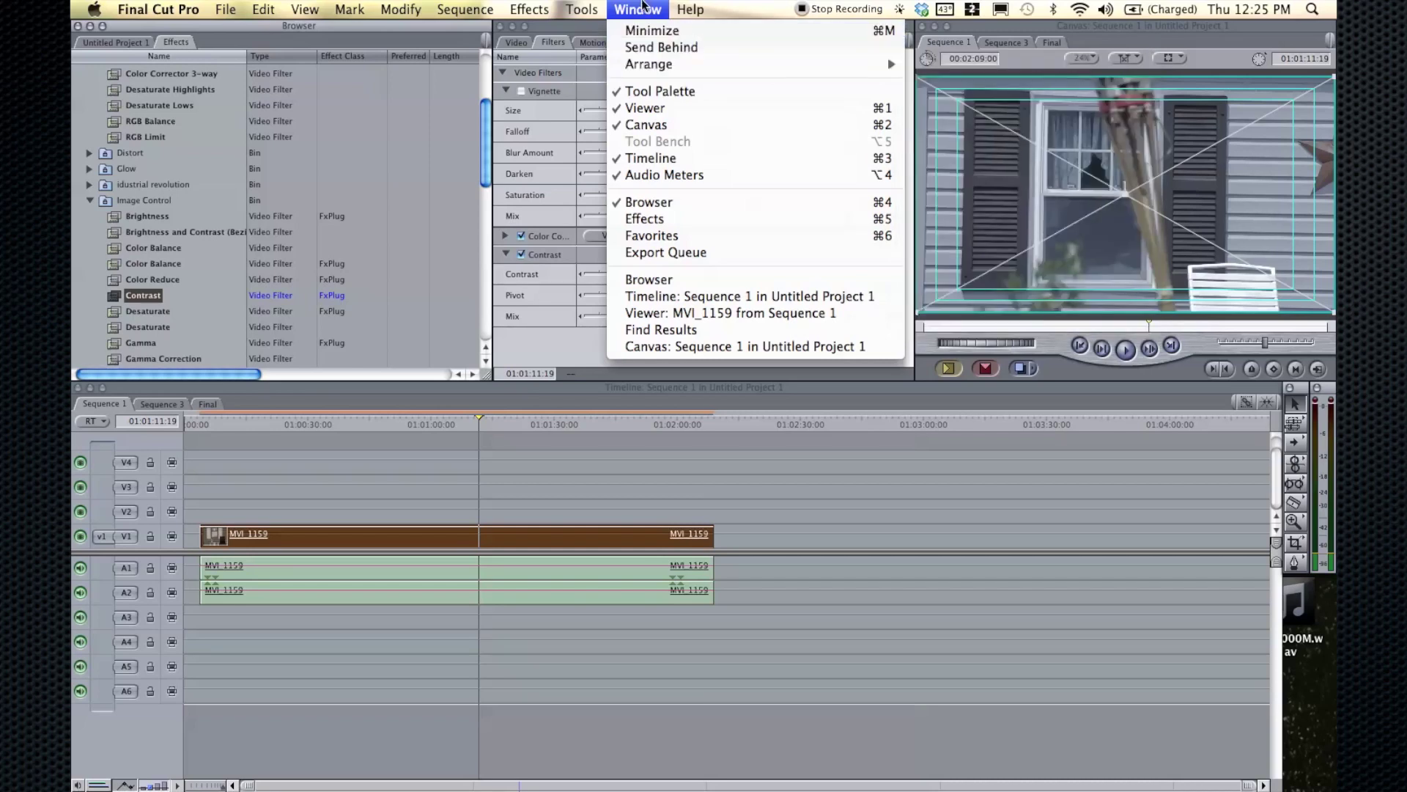
{"action": "left_click", "coordinate": [643, 5]}
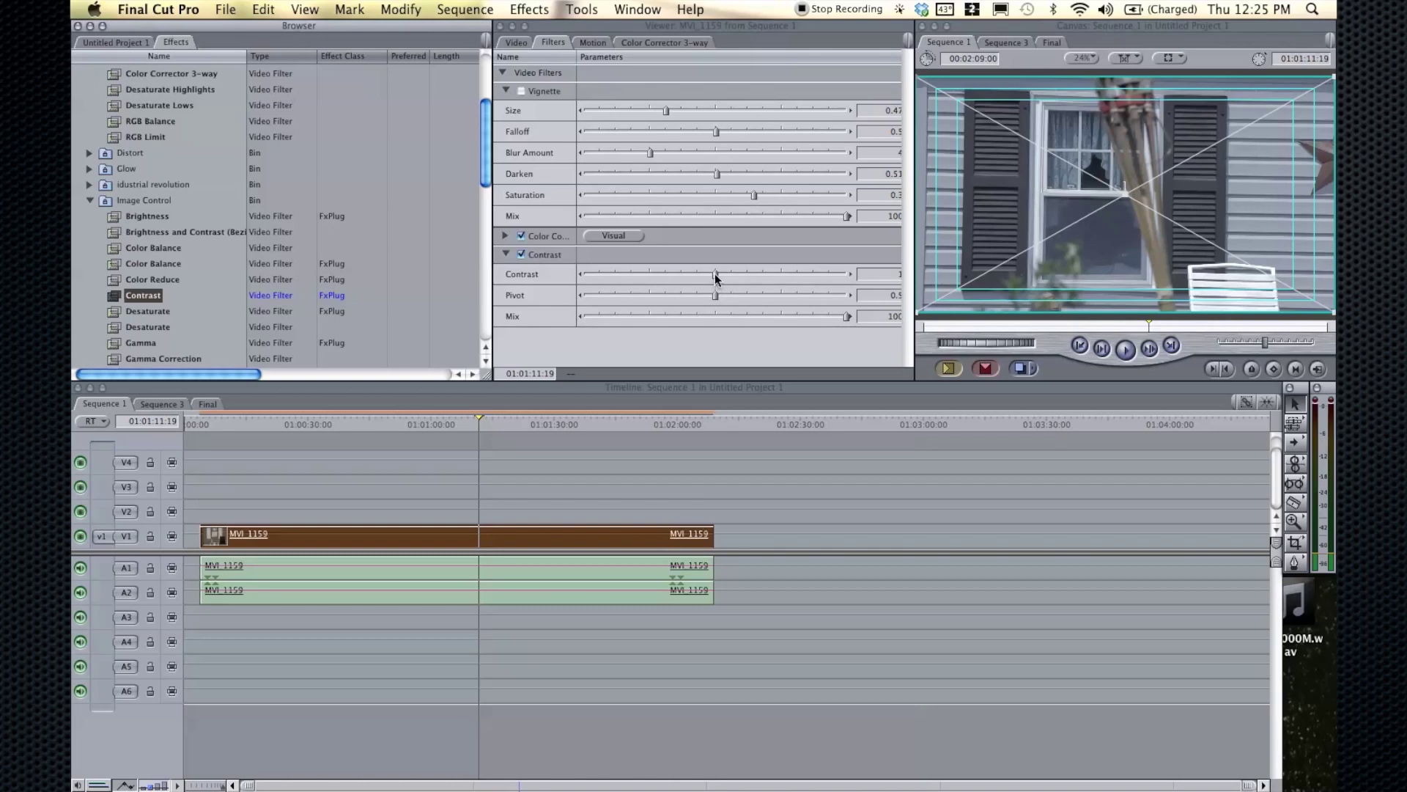
{"action": "mouse_move", "coordinate": [715, 274]}
{"action": "left_mouse_down"}
{"action": "mouse_move", "coordinate": [768, 278]}
{"action": "mouse_move", "coordinate": [704, 296]}
{"action": "mouse_move", "coordinate": [744, 296]}
{"action": "mouse_move", "coordinate": [716, 293]}
{"action": "left_mouse_up"}
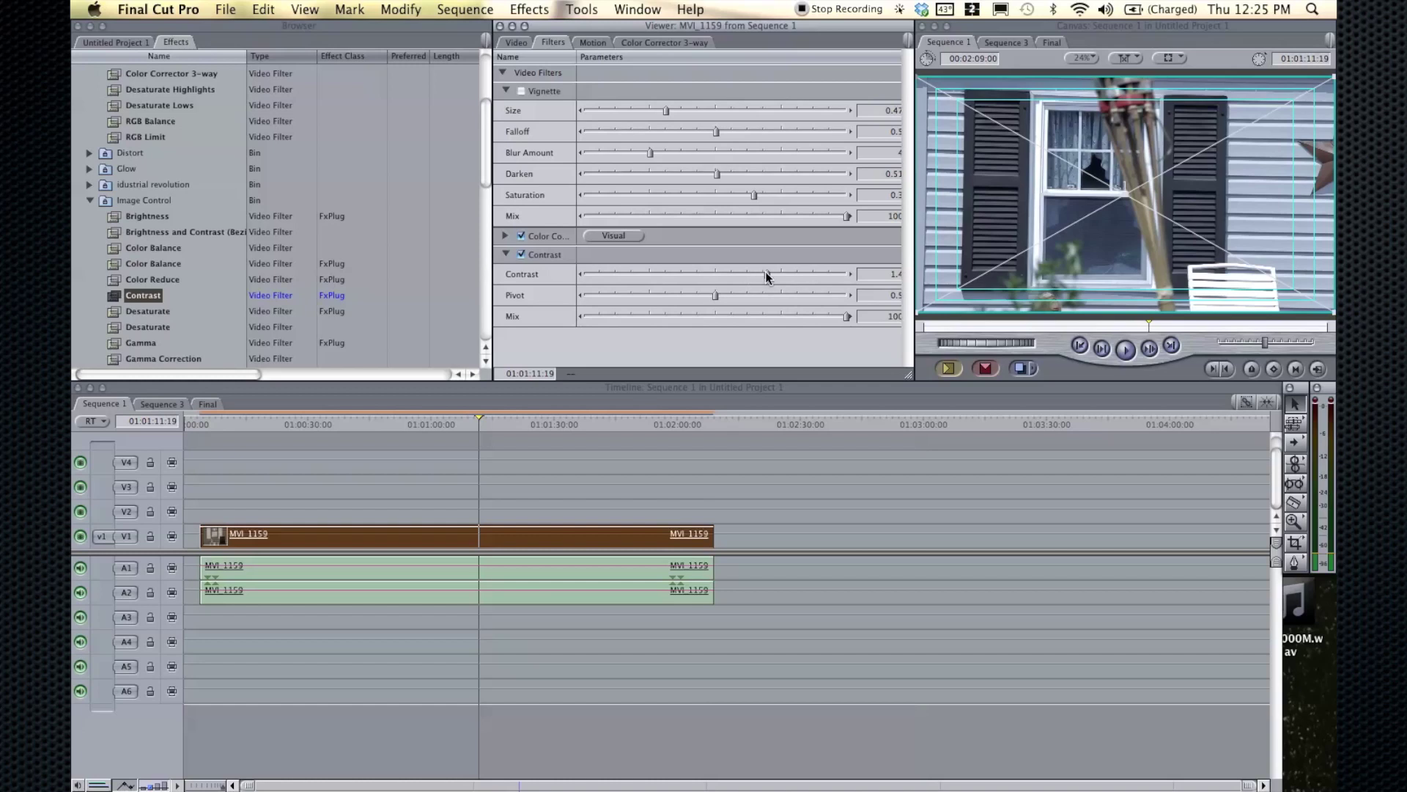
{"action": "left_click_drag", "start_coordinate": [766, 275], "coordinate": [785, 272]}
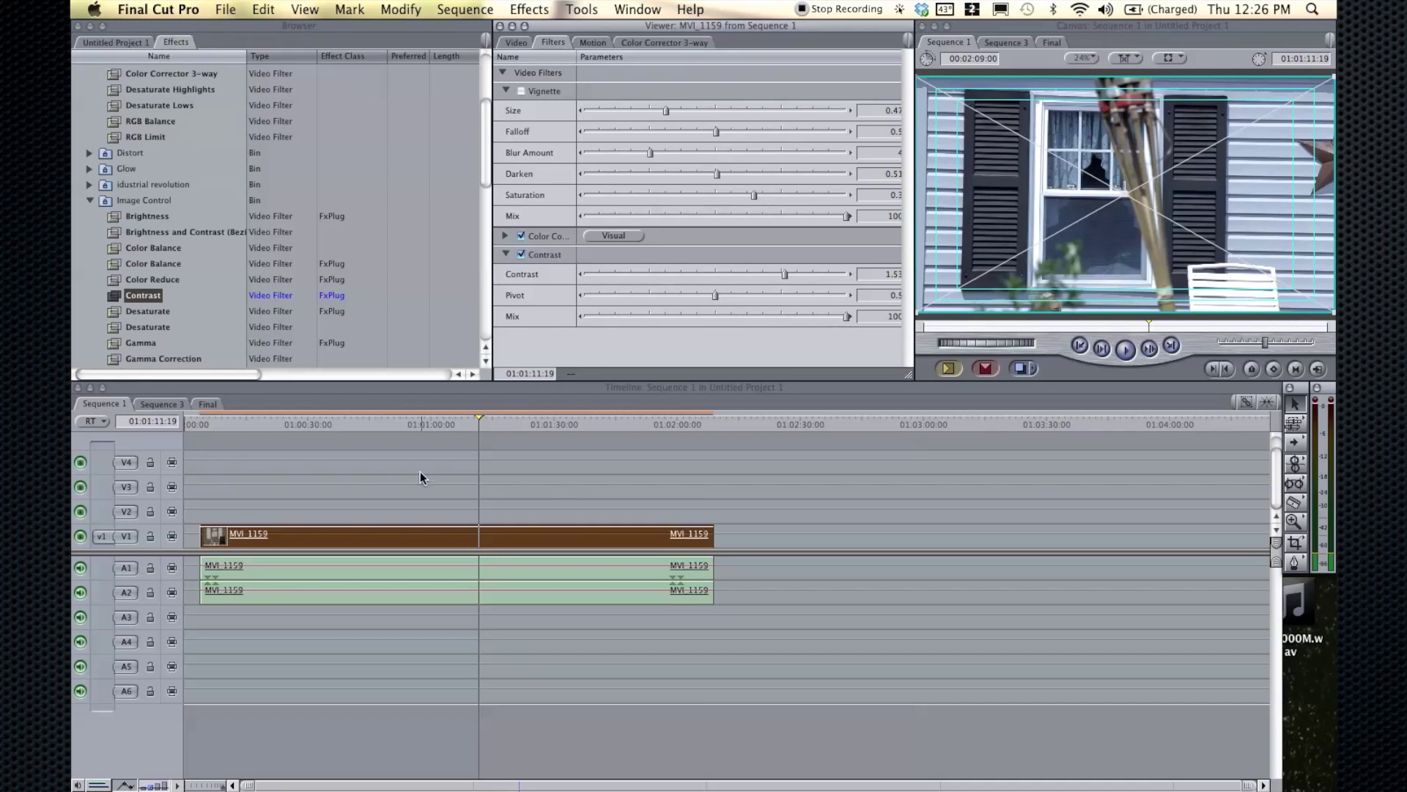
Step: Toggle the Contrast filter off and on at an earlier frame, leaving it enabled
{"action": "left_click_drag", "start_coordinate": [403, 425], "coordinate": [552, 425]}
{"action": "left_click", "coordinate": [521, 248]}
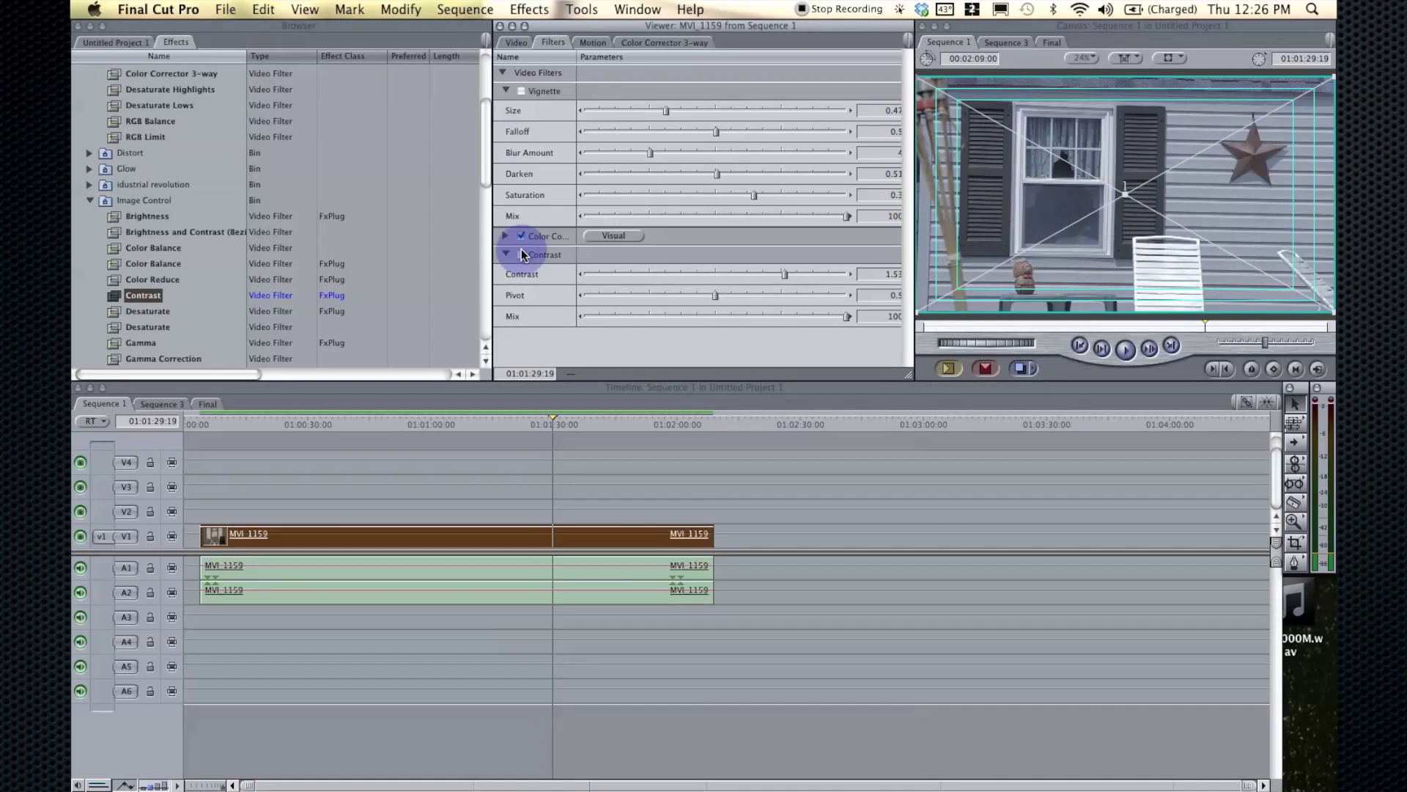
{"action": "left_click", "coordinate": [521, 248]}
{"action": "left_click", "coordinate": [521, 254]}
{"action": "left_click", "coordinate": [521, 254]}
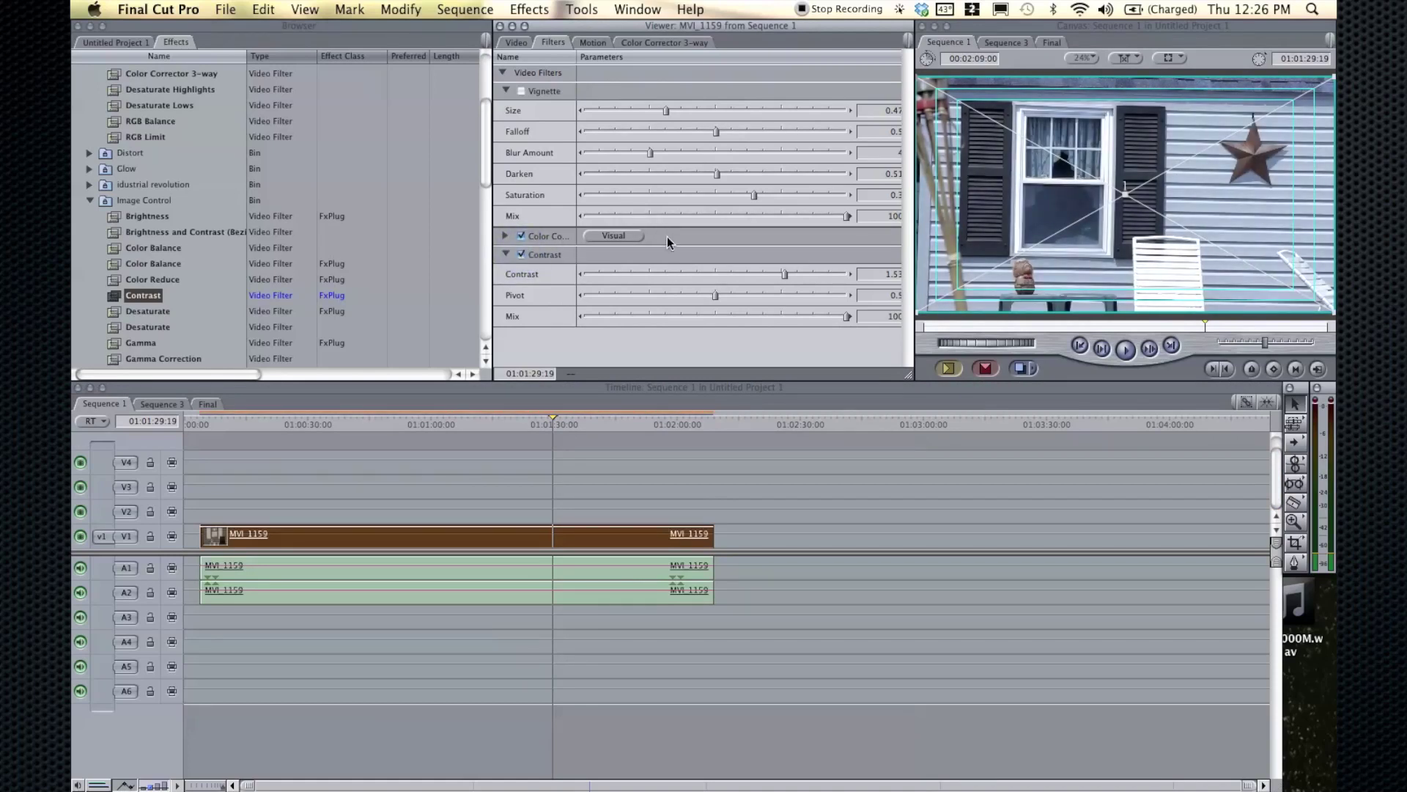
Step: Show the Color Corrector 3-way wheels, test the Whites eyedropper, then undo the change
{"action": "left_click", "coordinate": [629, 236]}
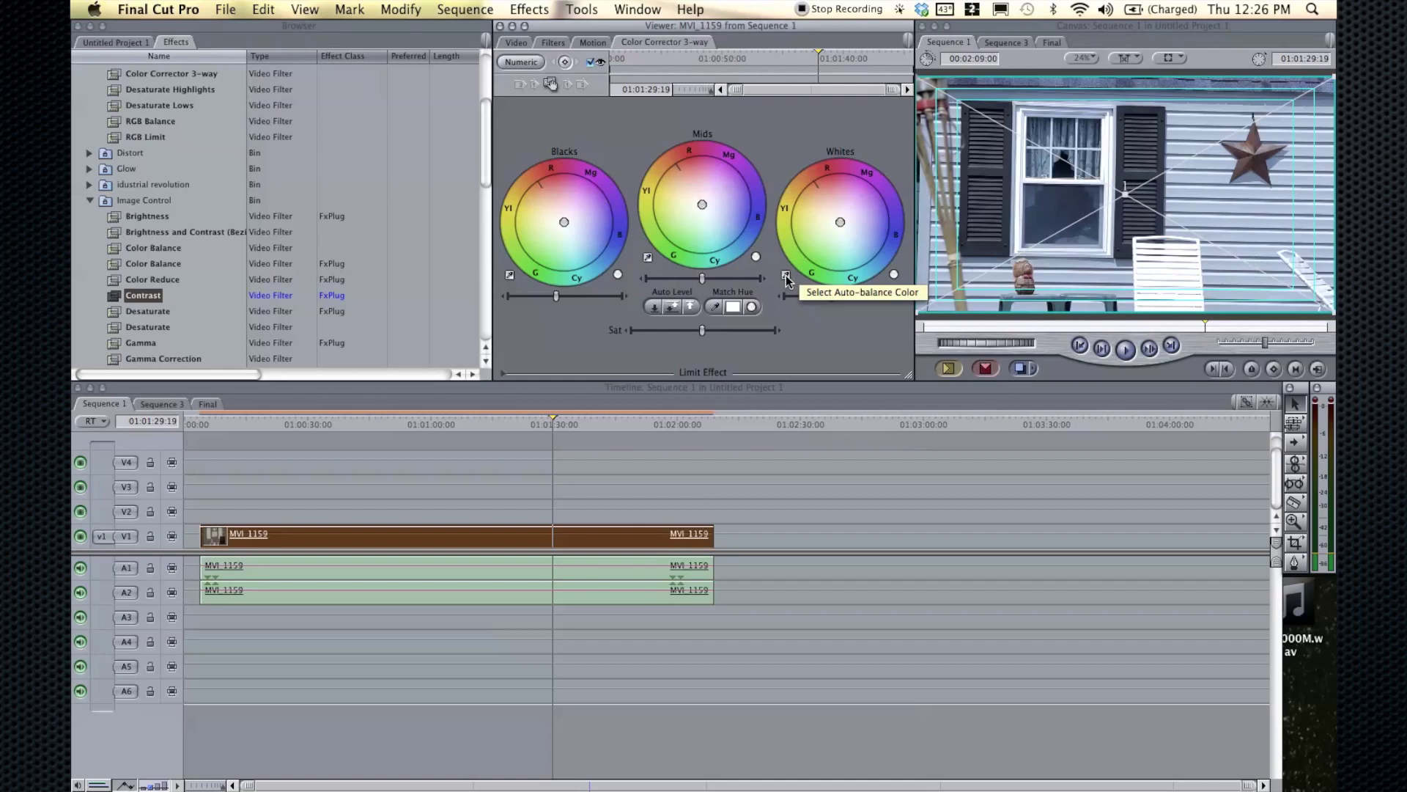
{"action": "left_click_drag", "start_coordinate": [371, 425], "coordinate": [463, 424]}
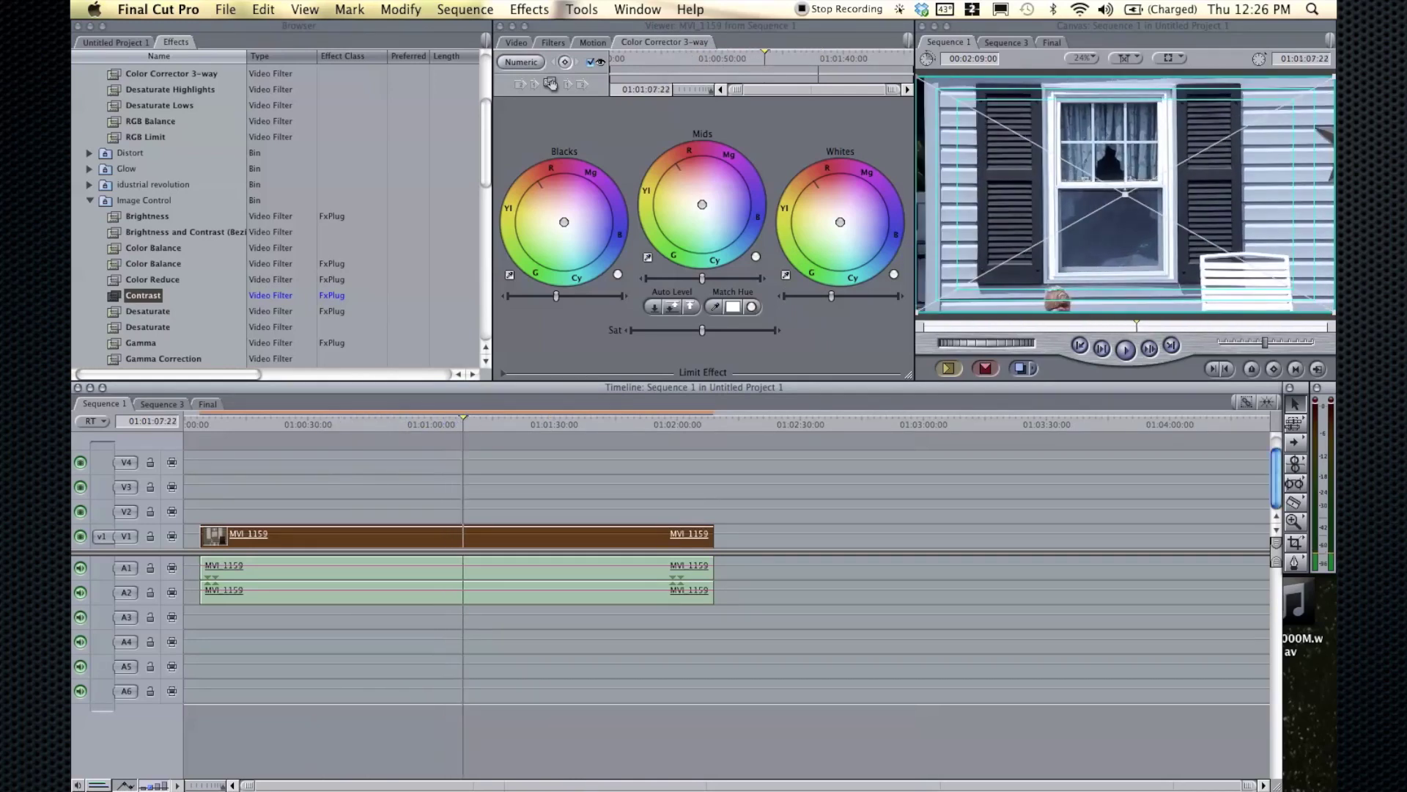
{"action": "left_click", "coordinate": [785, 277]}
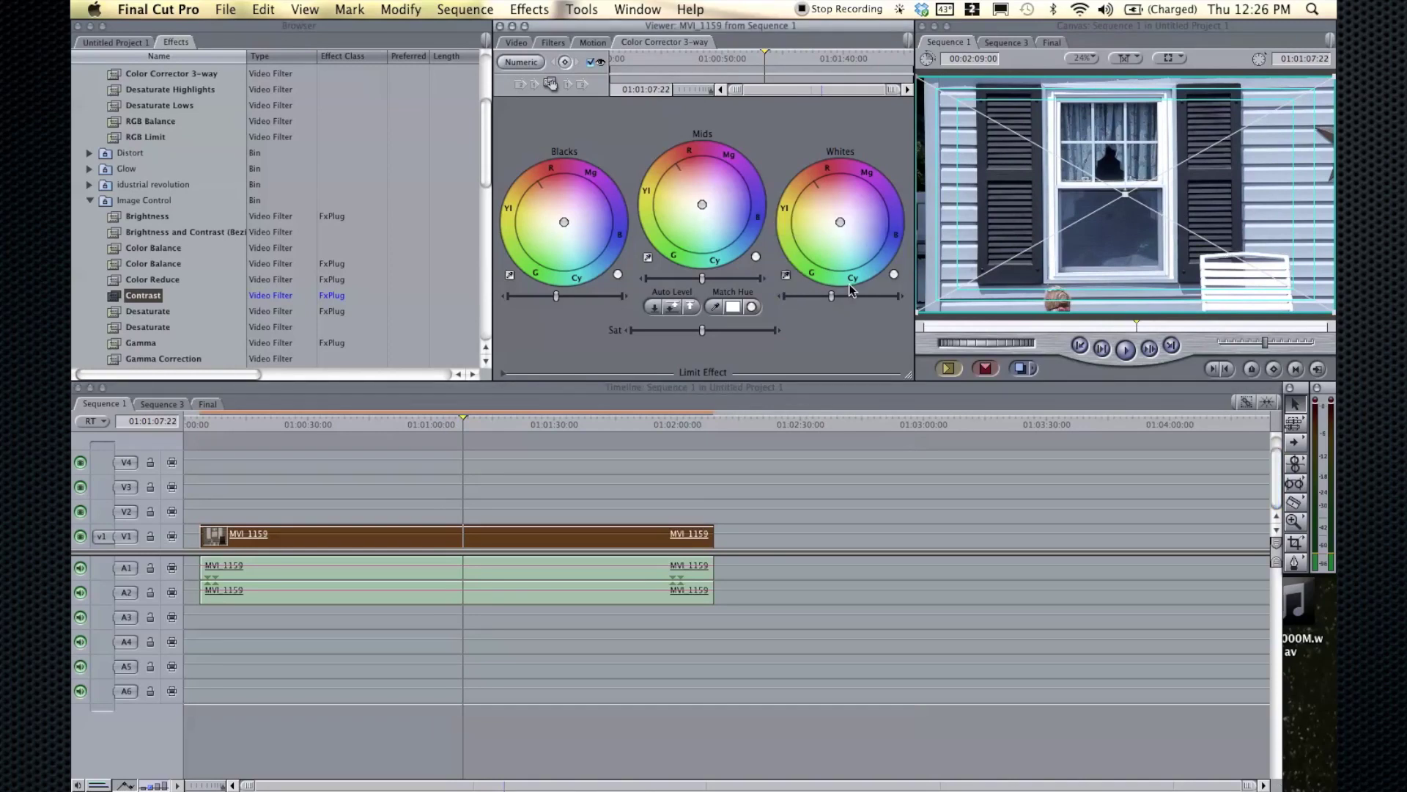
{"action": "left_click", "coordinate": [1211, 265]}
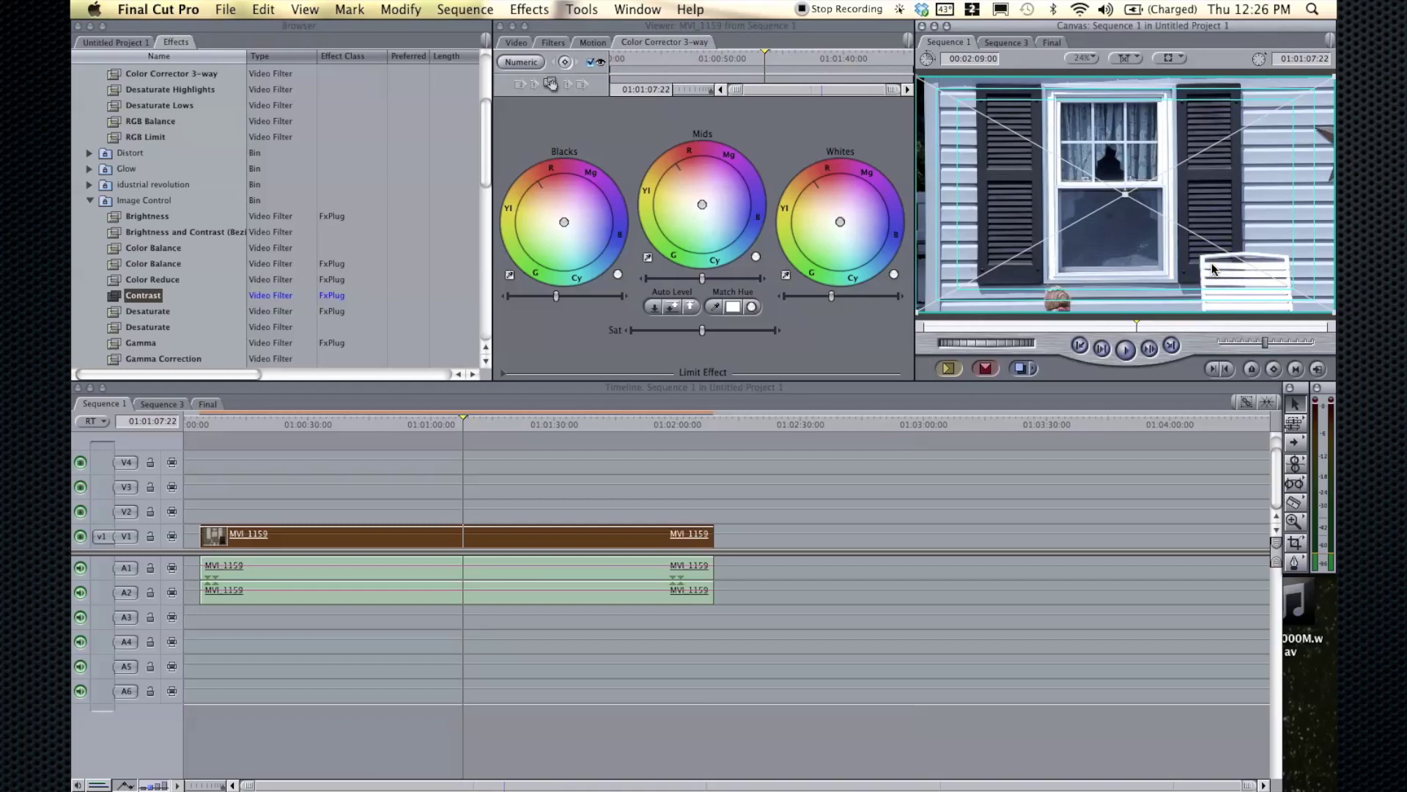
{"action": "left_click", "coordinate": [789, 276]}
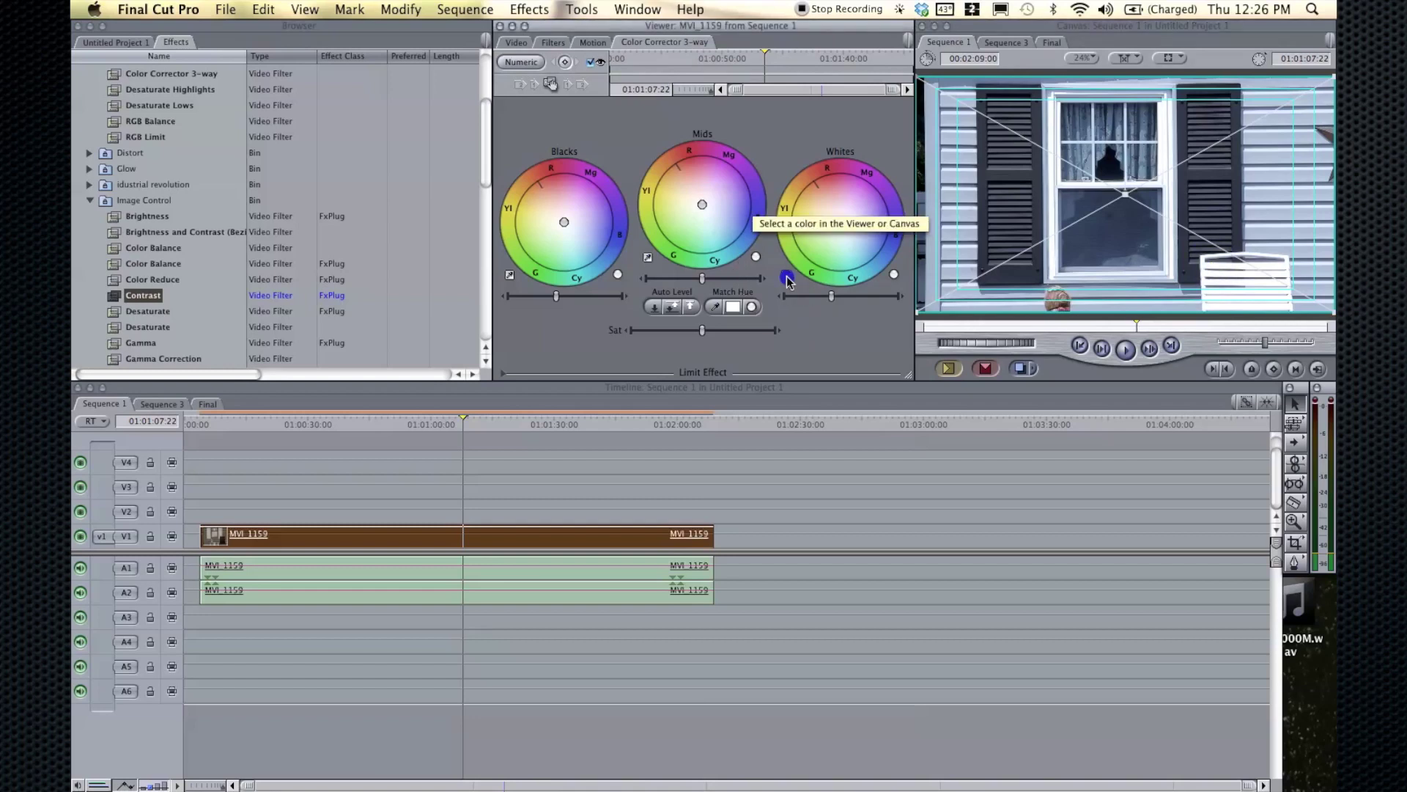
{"action": "left_click", "coordinate": [1039, 192]}
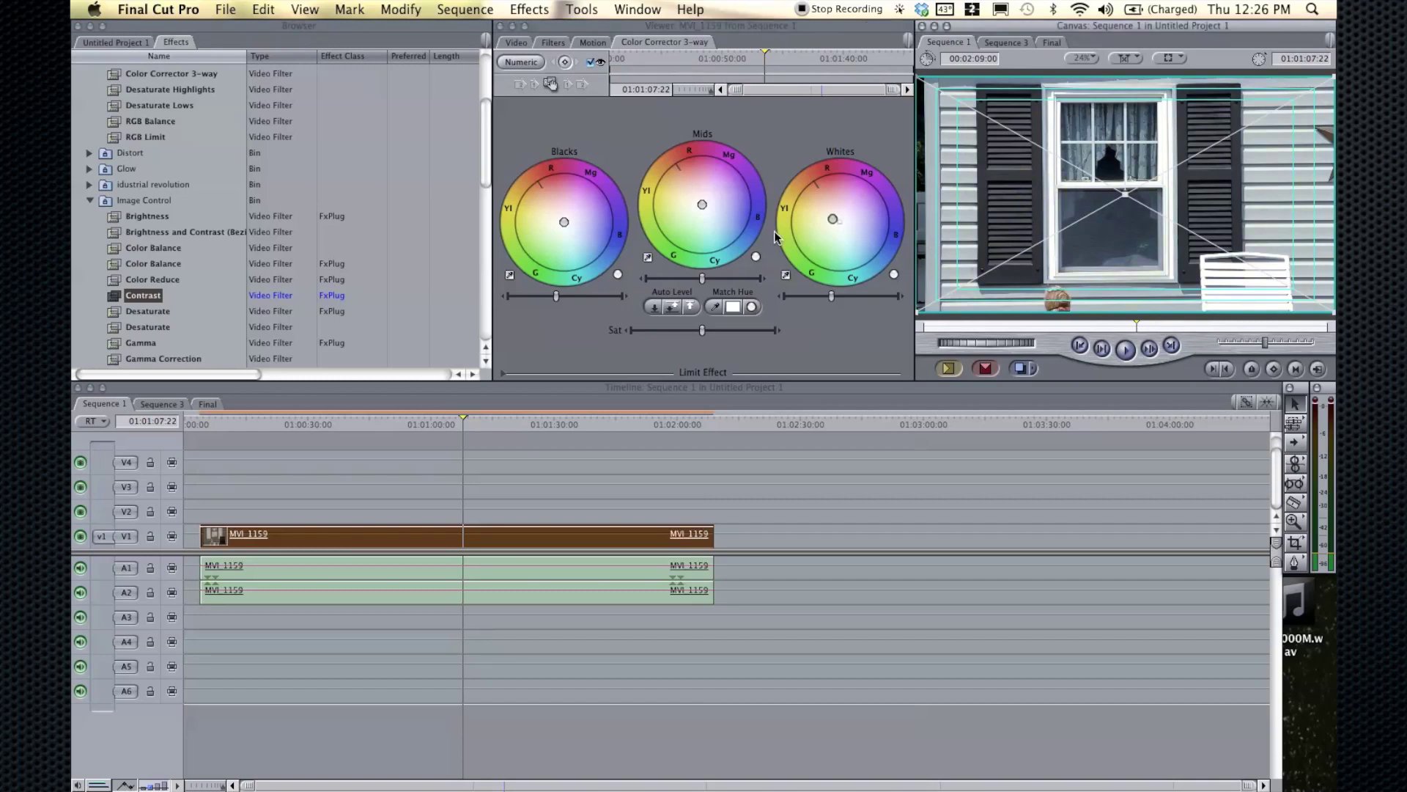
{"action": "key", "text": "super+z"}
Step: Tint the highlights' colour balance slightly and brighten the Whites level
{"action": "left_click_drag", "start_coordinate": [252, 419], "coordinate": [434, 421]}
{"action": "left_click", "coordinate": [304, 419]}
{"action": "left_click", "coordinate": [840, 221]}
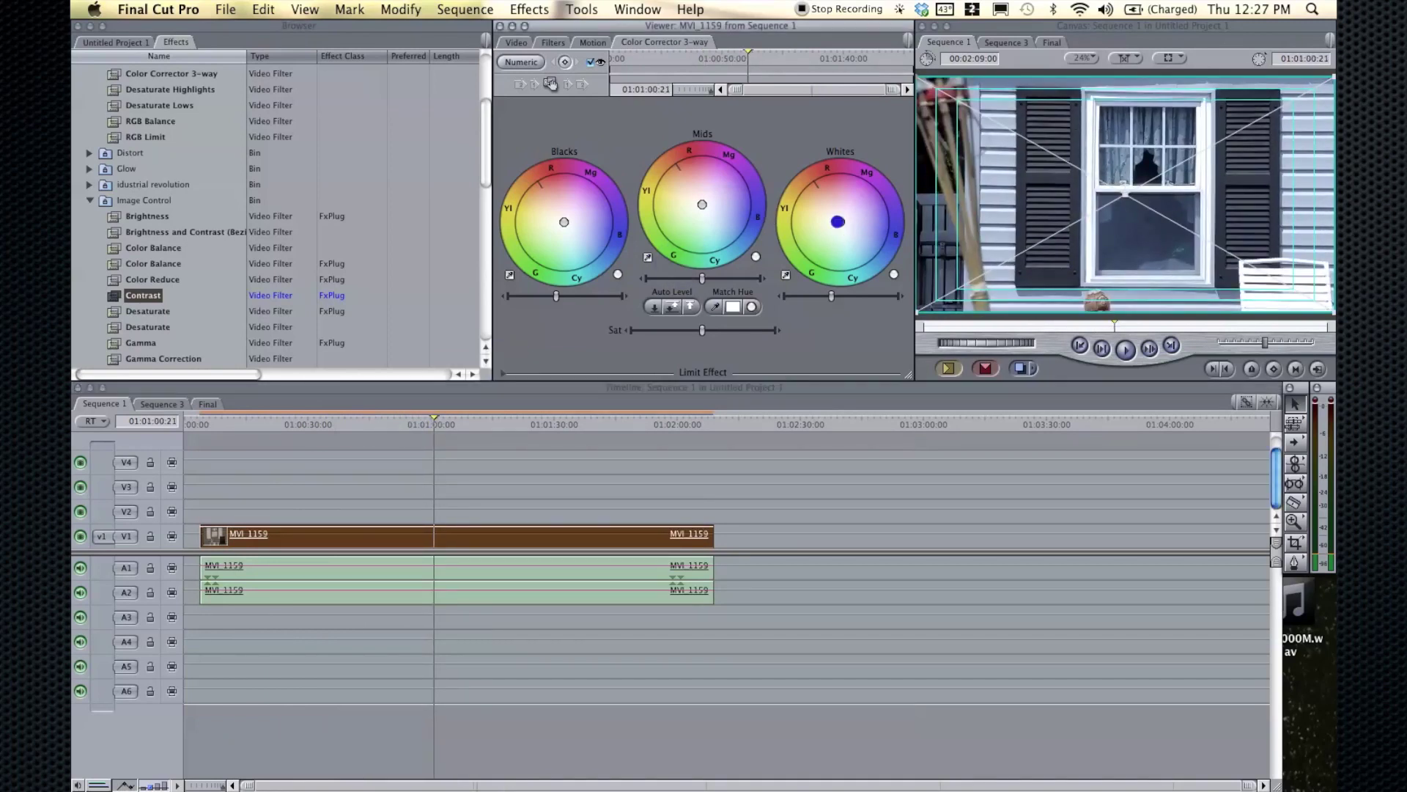
{"action": "left_click_drag", "start_coordinate": [838, 221], "coordinate": [841, 221]}
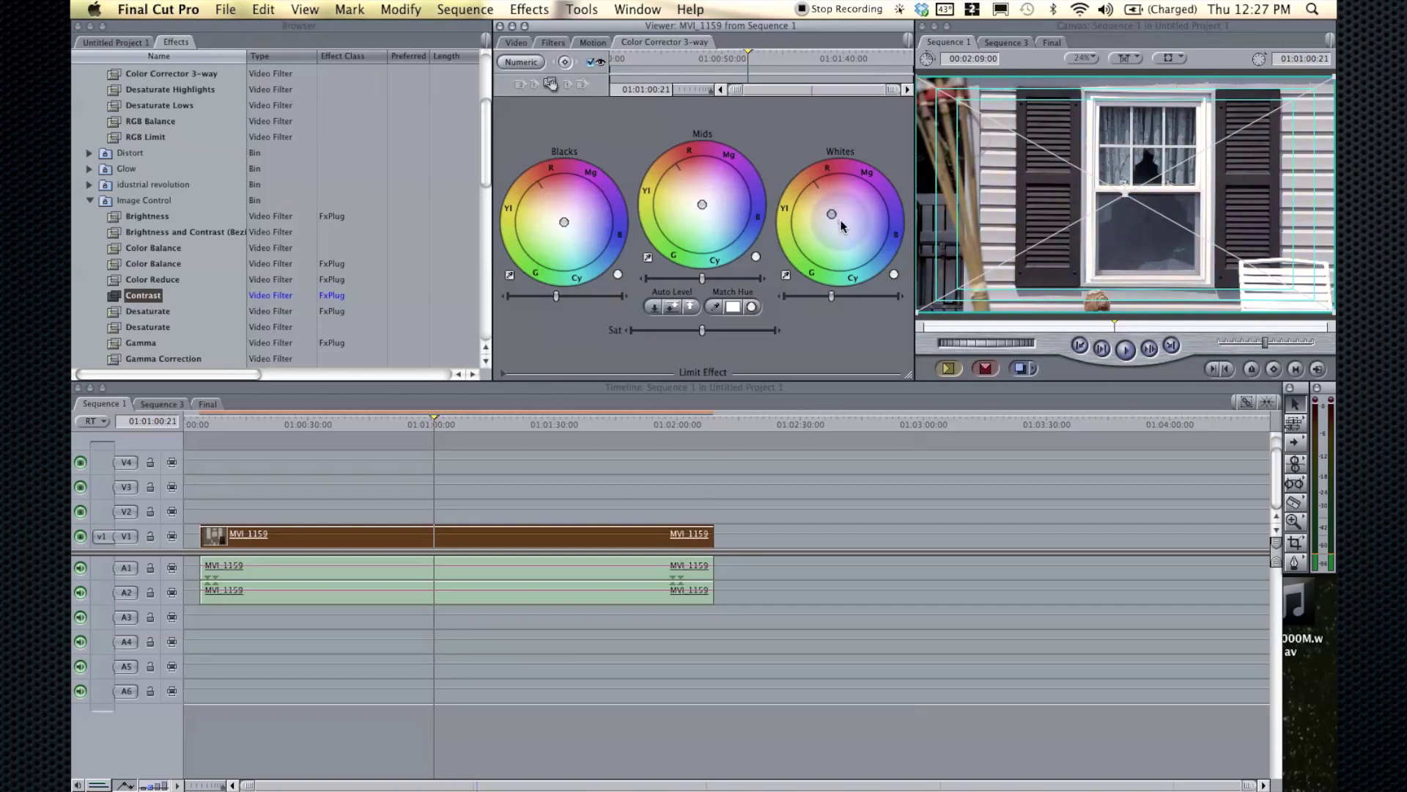
{"action": "left_click_drag", "start_coordinate": [833, 296], "coordinate": [843, 296]}
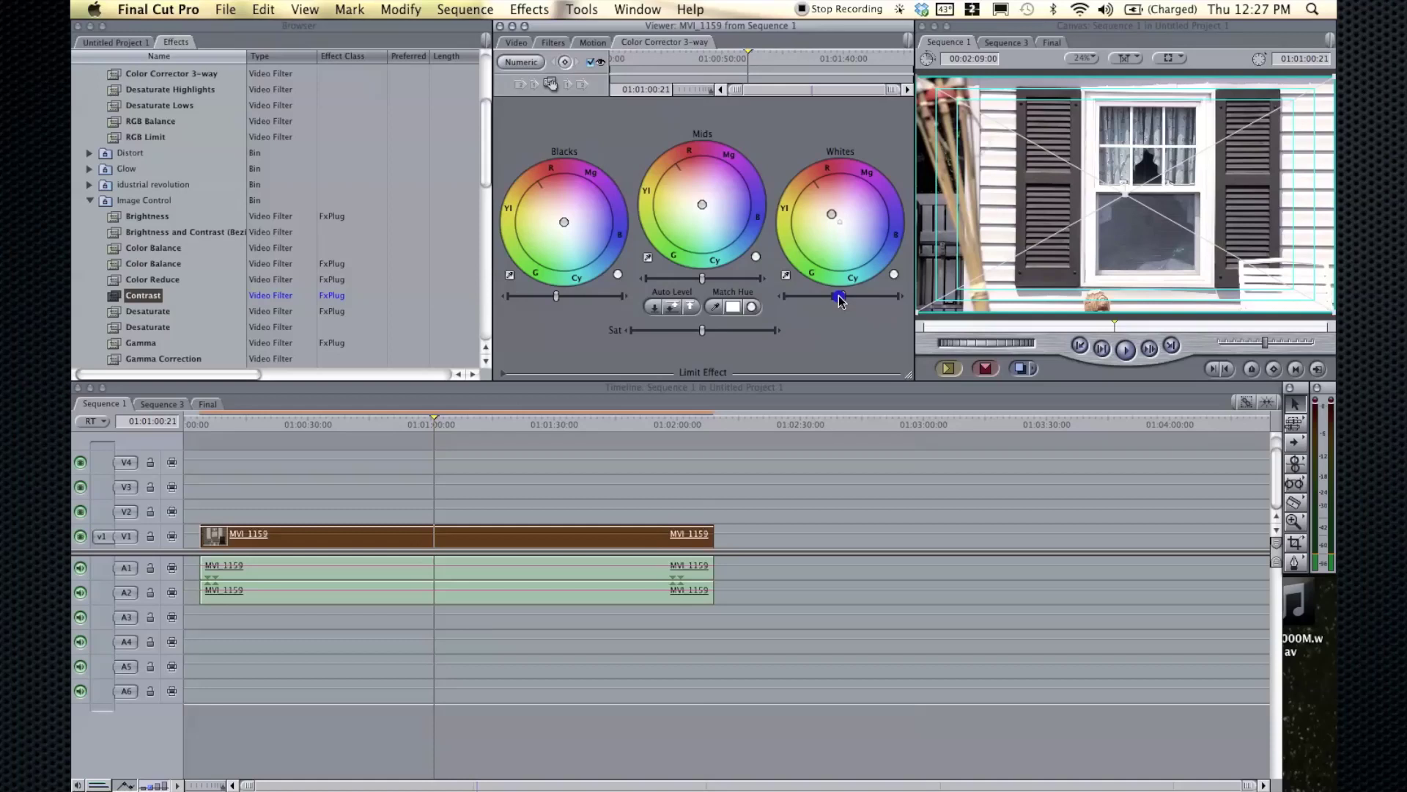
{"action": "left_click_drag", "start_coordinate": [841, 300], "coordinate": [838, 299]}
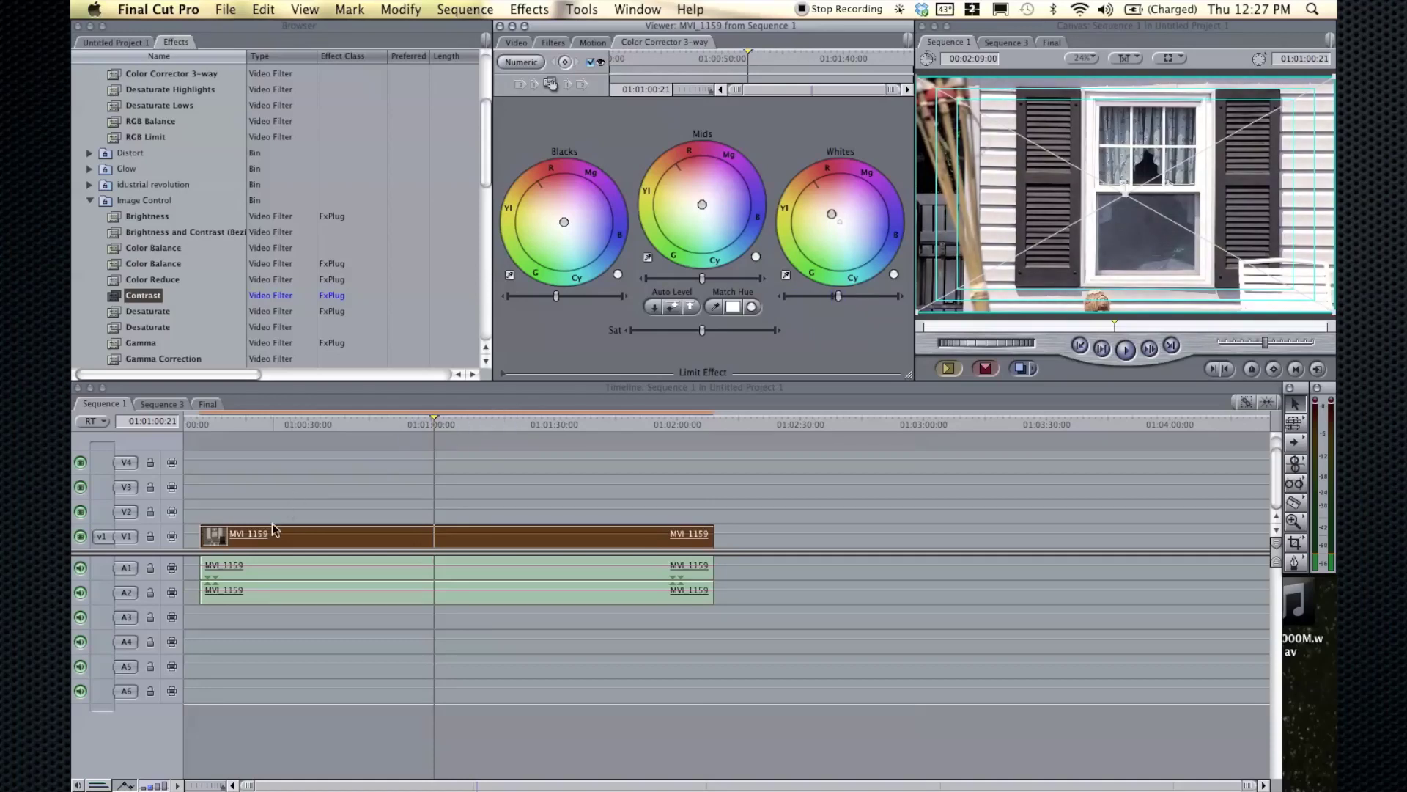
Step: Lower the Whites level slightly, raise saturation, and select the MVI_1159 video clip
{"action": "left_click_drag", "start_coordinate": [316, 419], "coordinate": [274, 420]}
{"action": "left_click", "coordinate": [840, 301]}
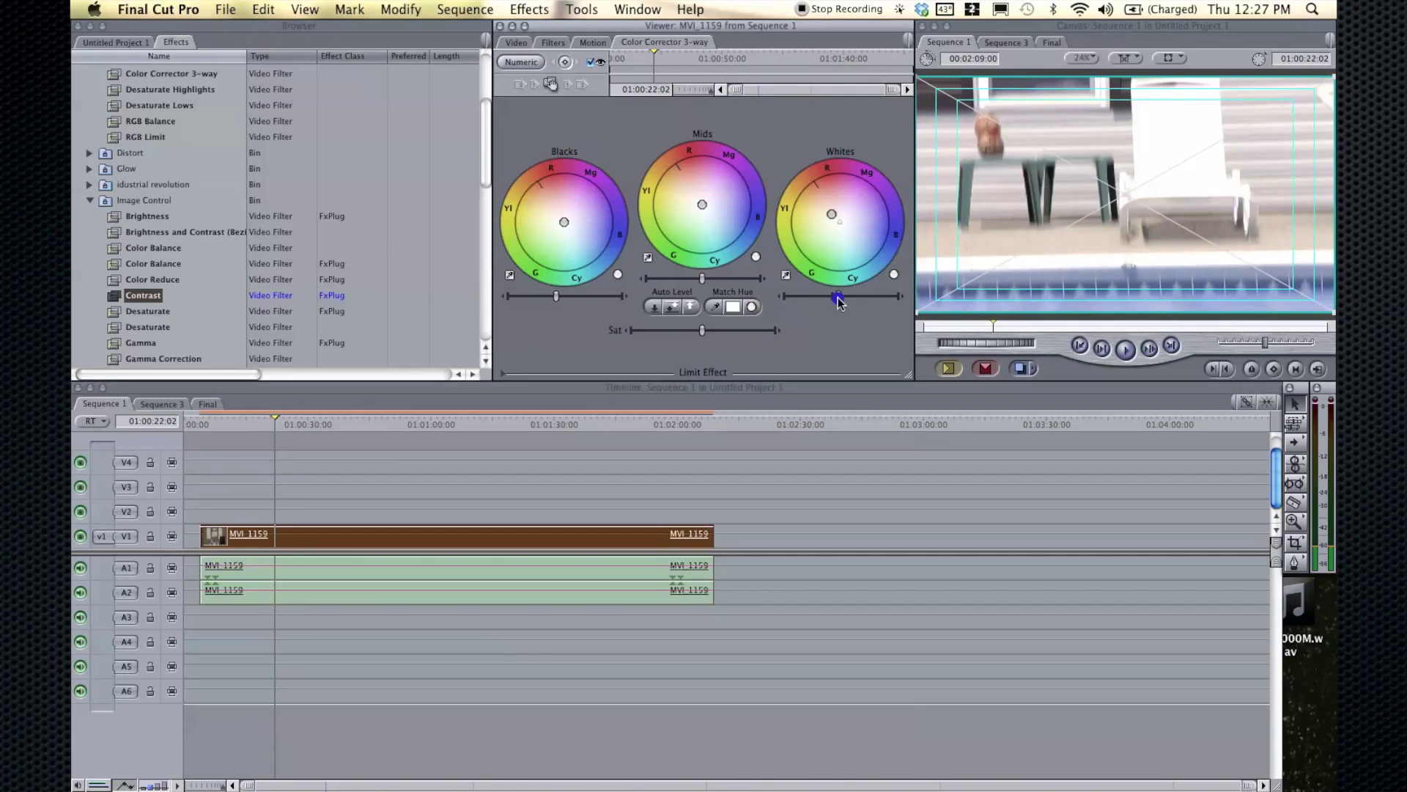
{"action": "left_click_drag", "start_coordinate": [839, 301], "coordinate": [833, 301]}
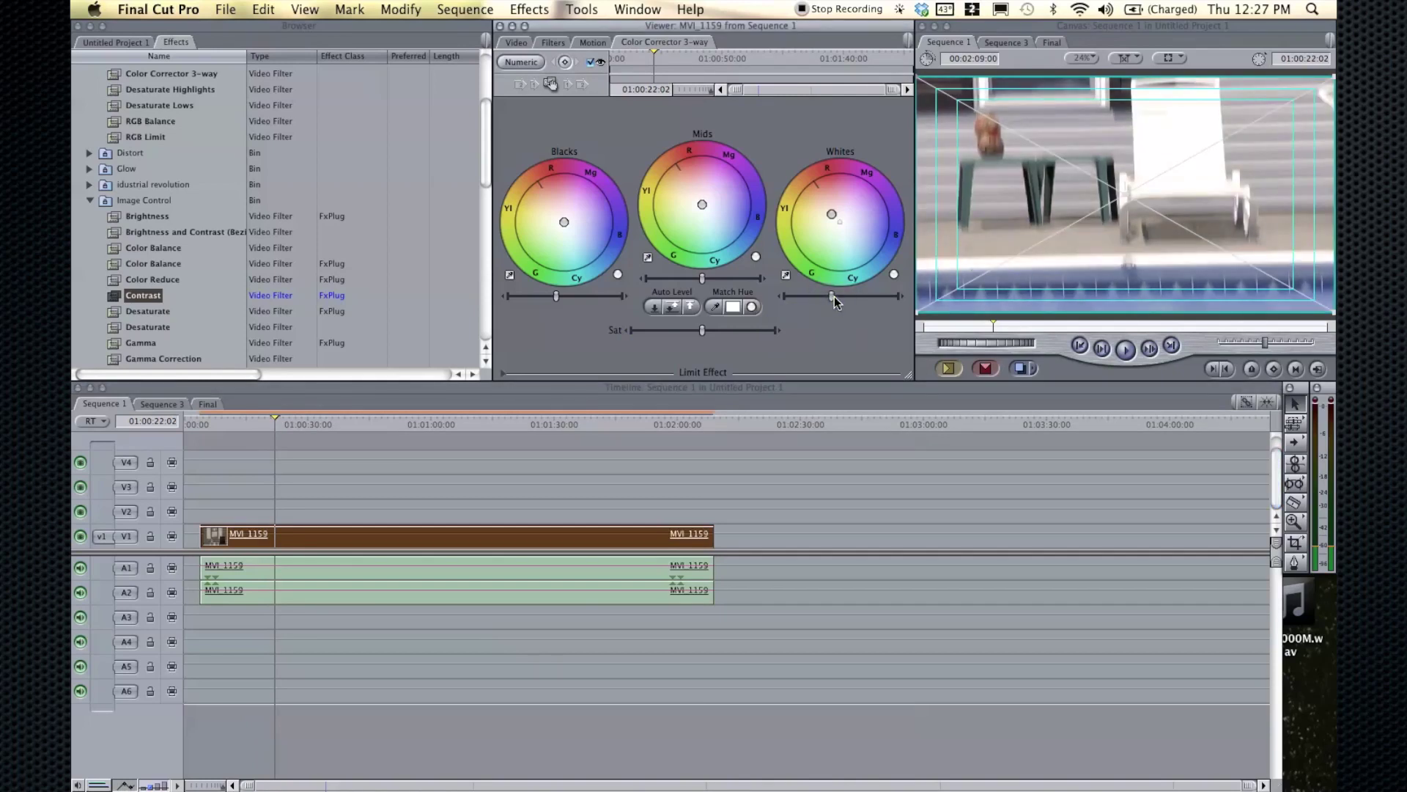
{"action": "left_click_drag", "start_coordinate": [275, 420], "coordinate": [546, 417]}
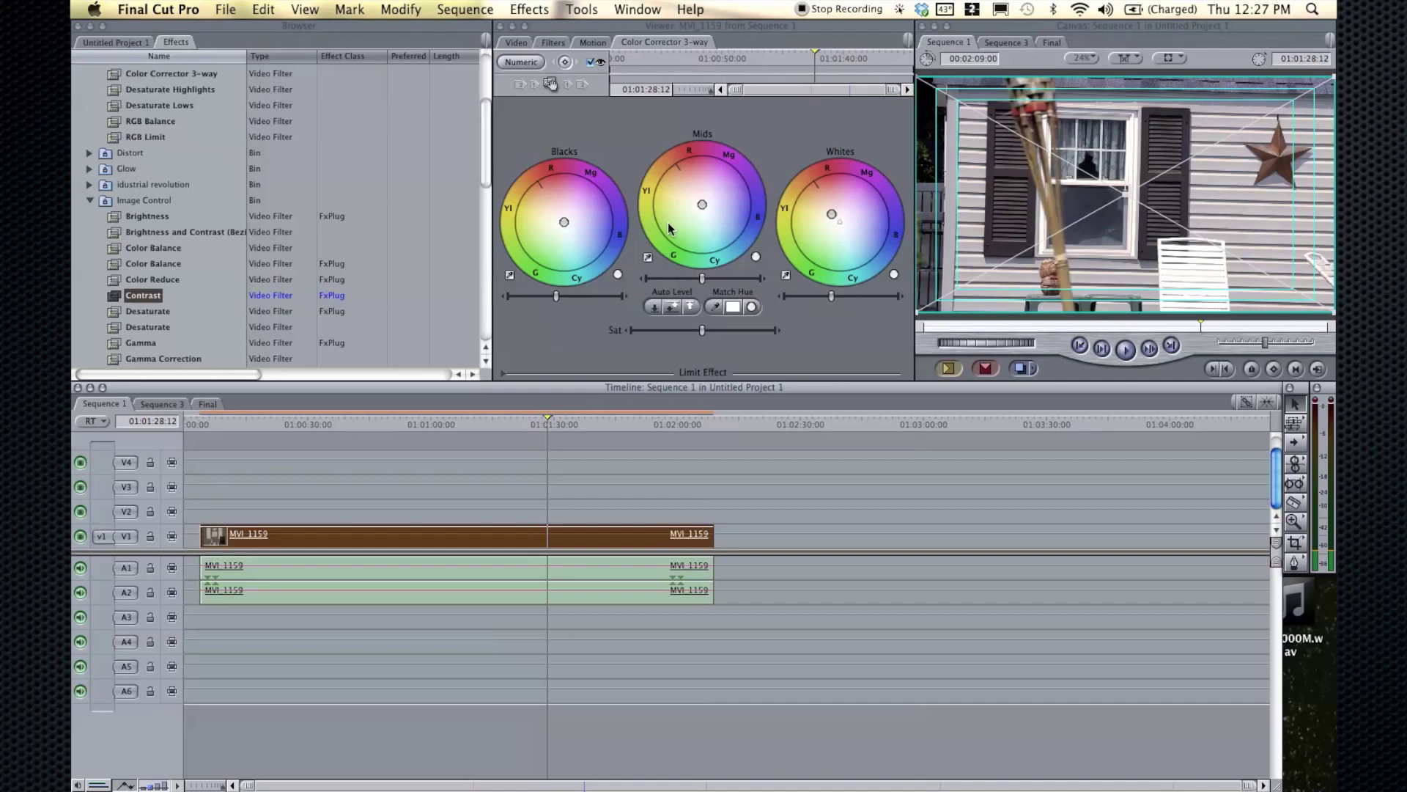
{"action": "mouse_move", "coordinate": [704, 329]}
{"action": "left_mouse_down"}
{"action": "mouse_move", "coordinate": [772, 333]}
{"action": "mouse_move", "coordinate": [592, 320]}
{"action": "mouse_move", "coordinate": [724, 333]}
{"action": "left_mouse_up"}
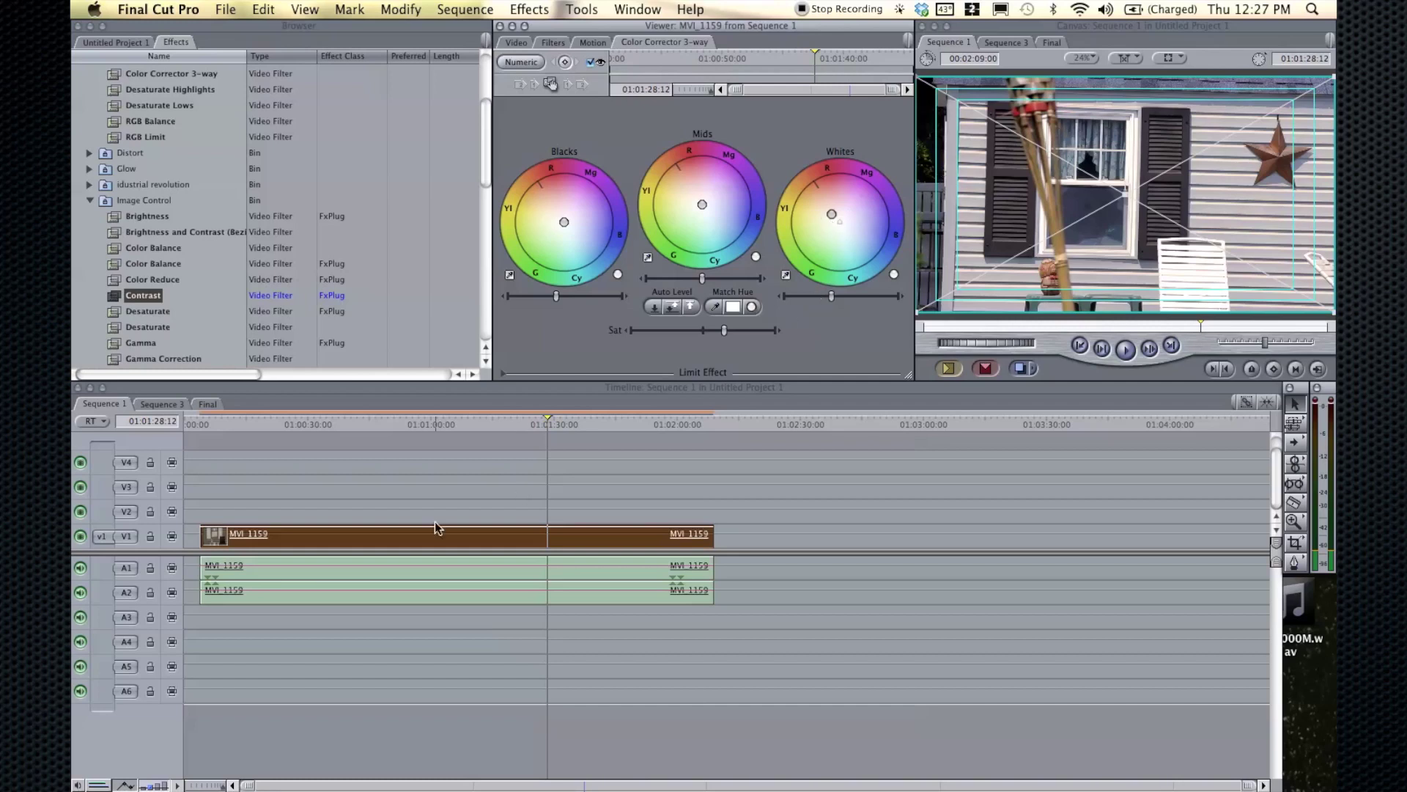
{"action": "left_click", "coordinate": [379, 539]}
Step: Delete MVI_1159's video and audio, emptying Sequence 1
{"action": "key", "text": "Delete"}
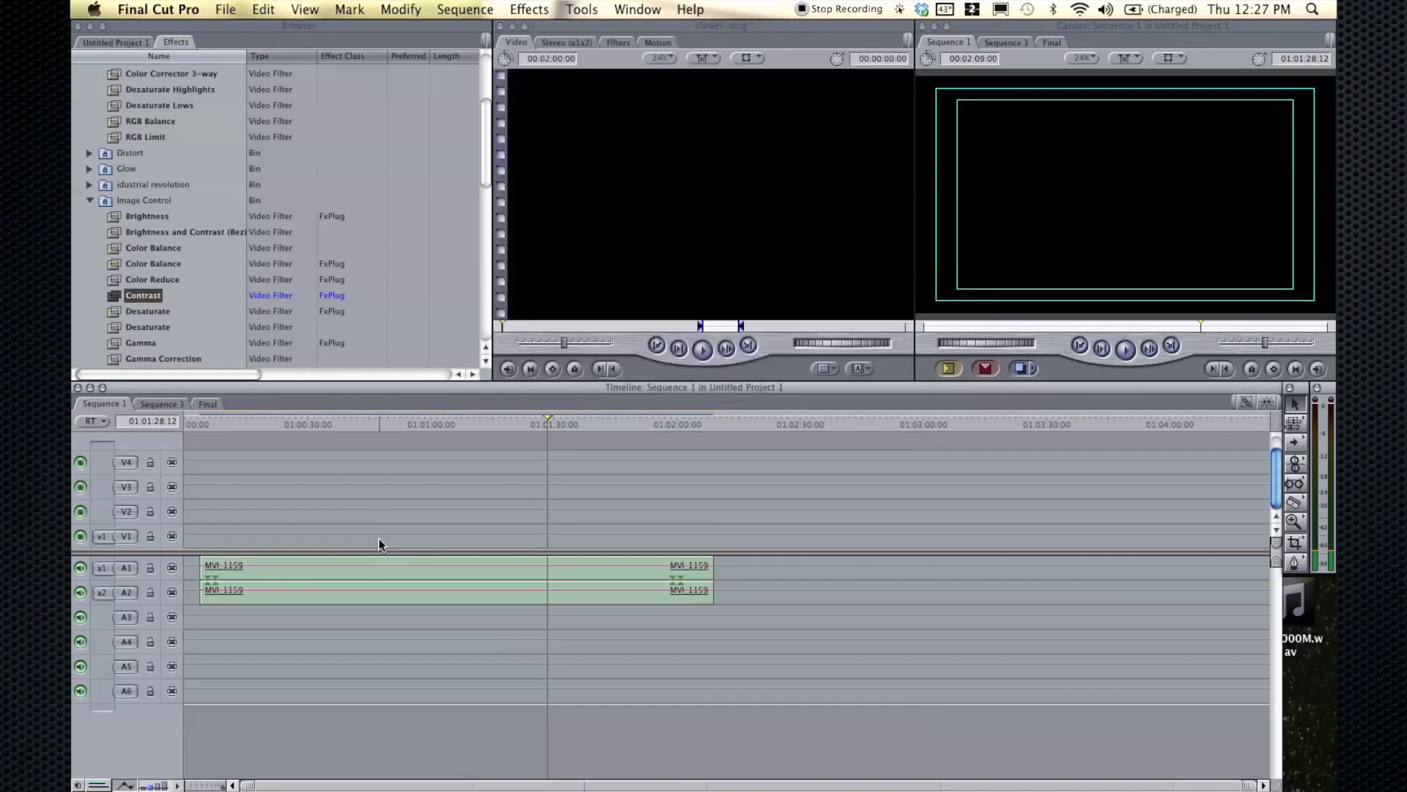
{"action": "left_click", "coordinate": [293, 569]}
{"action": "key", "text": "Delete"}
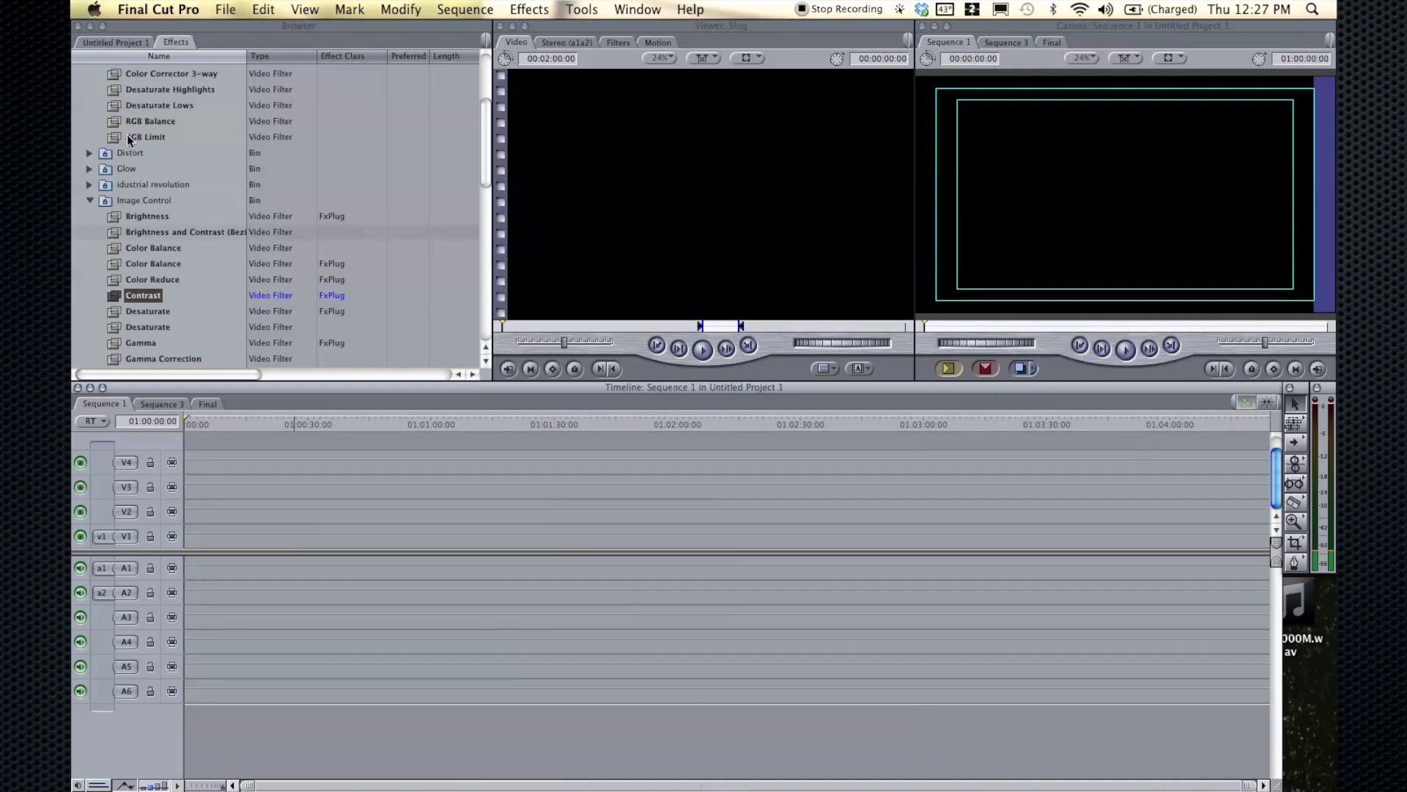
Step: Preview source clips MVI_1160, MVI_1158, MVI_1157, MVI_1170 and MVI_1171
{"action": "scroll", "coordinate": [120, 201], "scroll_direction": "up", "scroll_amount": 5}
{"action": "left_click", "coordinate": [115, 41]}
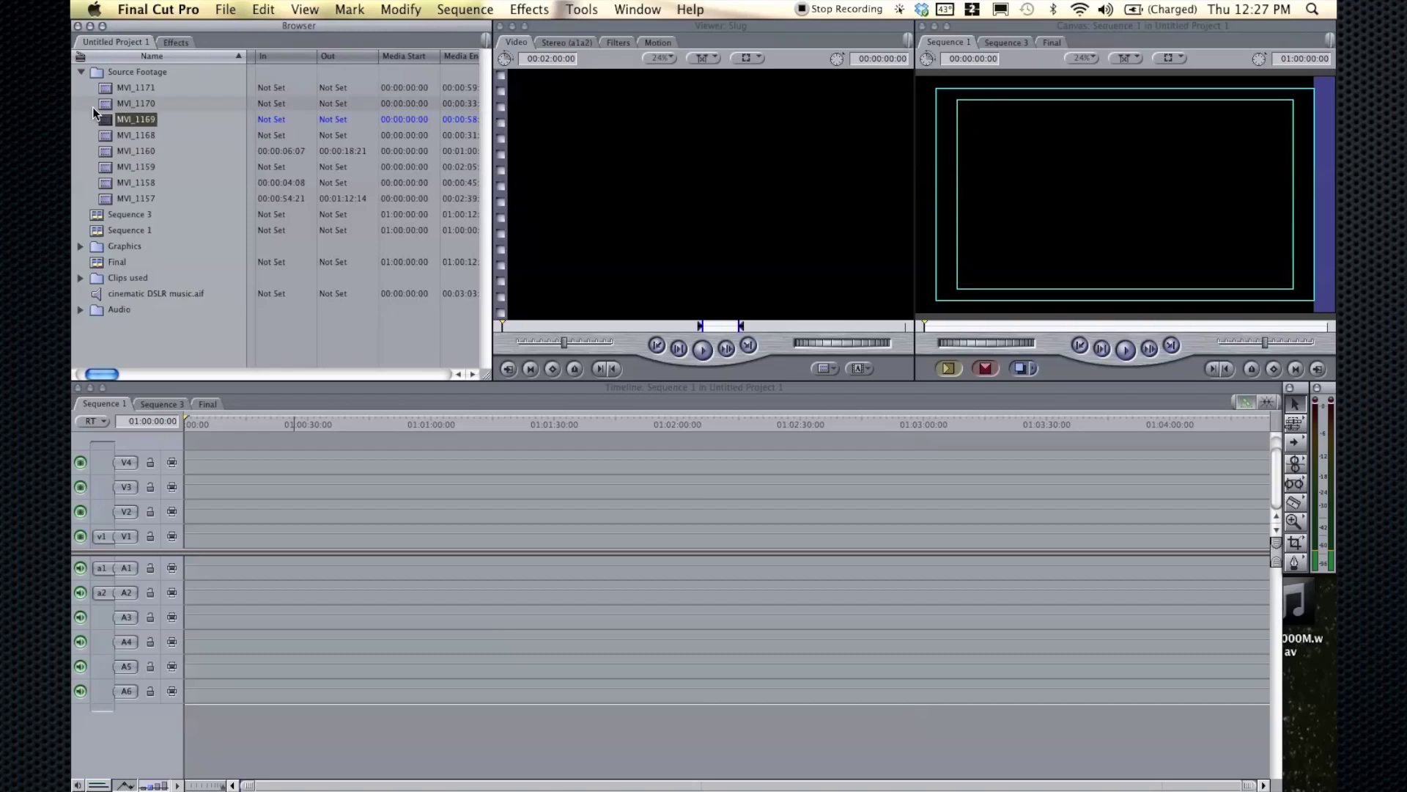
{"action": "left_click", "coordinate": [110, 150]}
{"action": "double_click", "coordinate": [109, 150]}
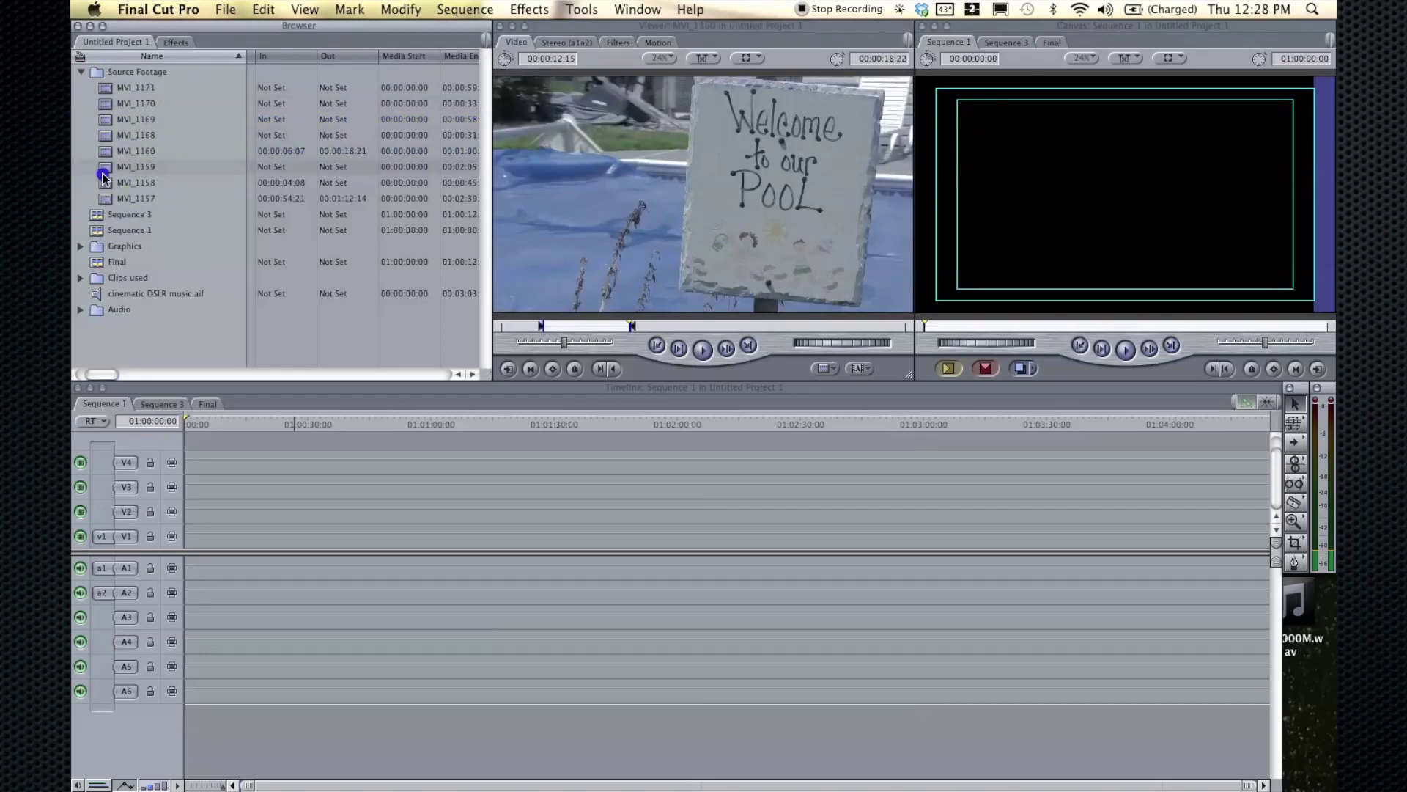
{"action": "left_click", "coordinate": [108, 184]}
{"action": "double_click", "coordinate": [108, 186]}
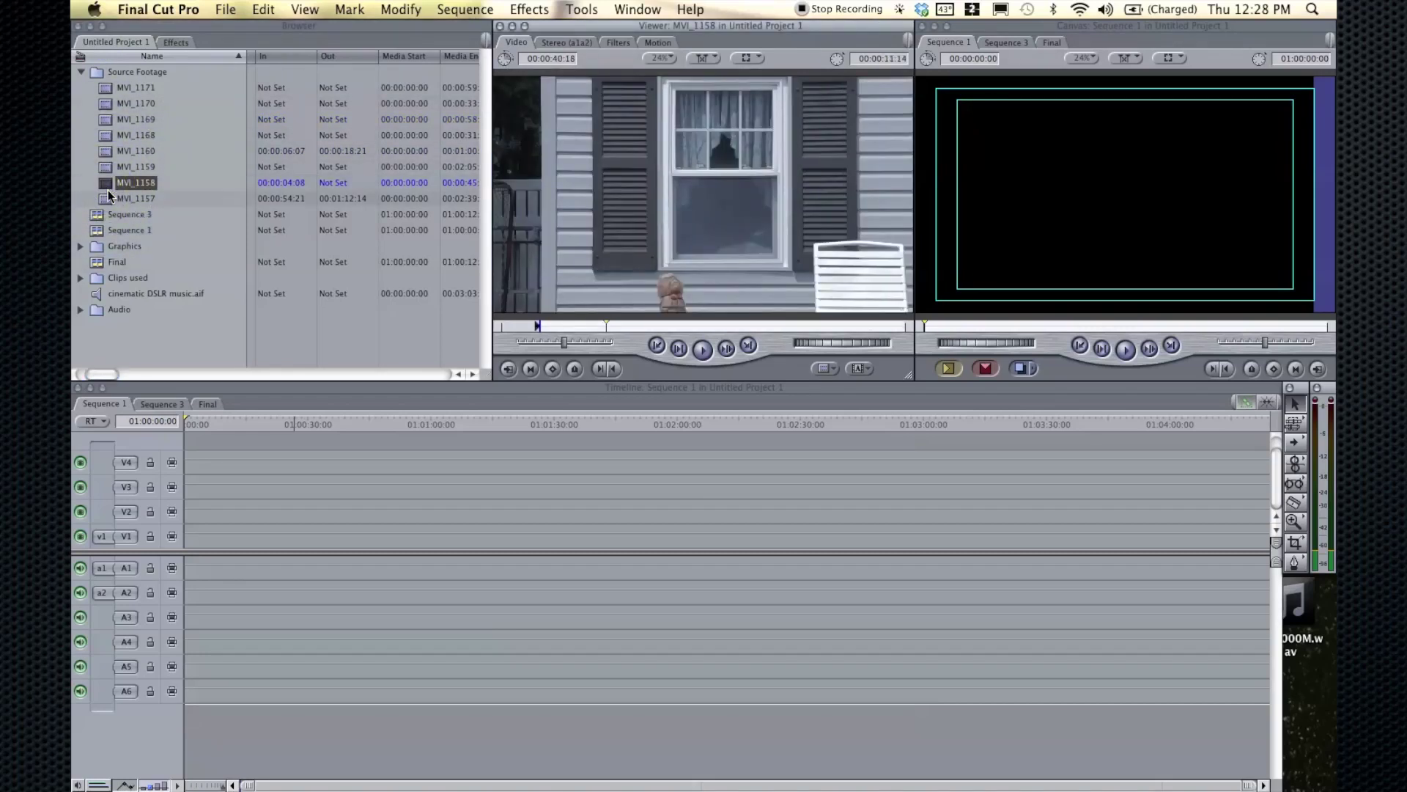
{"action": "double_click", "coordinate": [108, 197]}
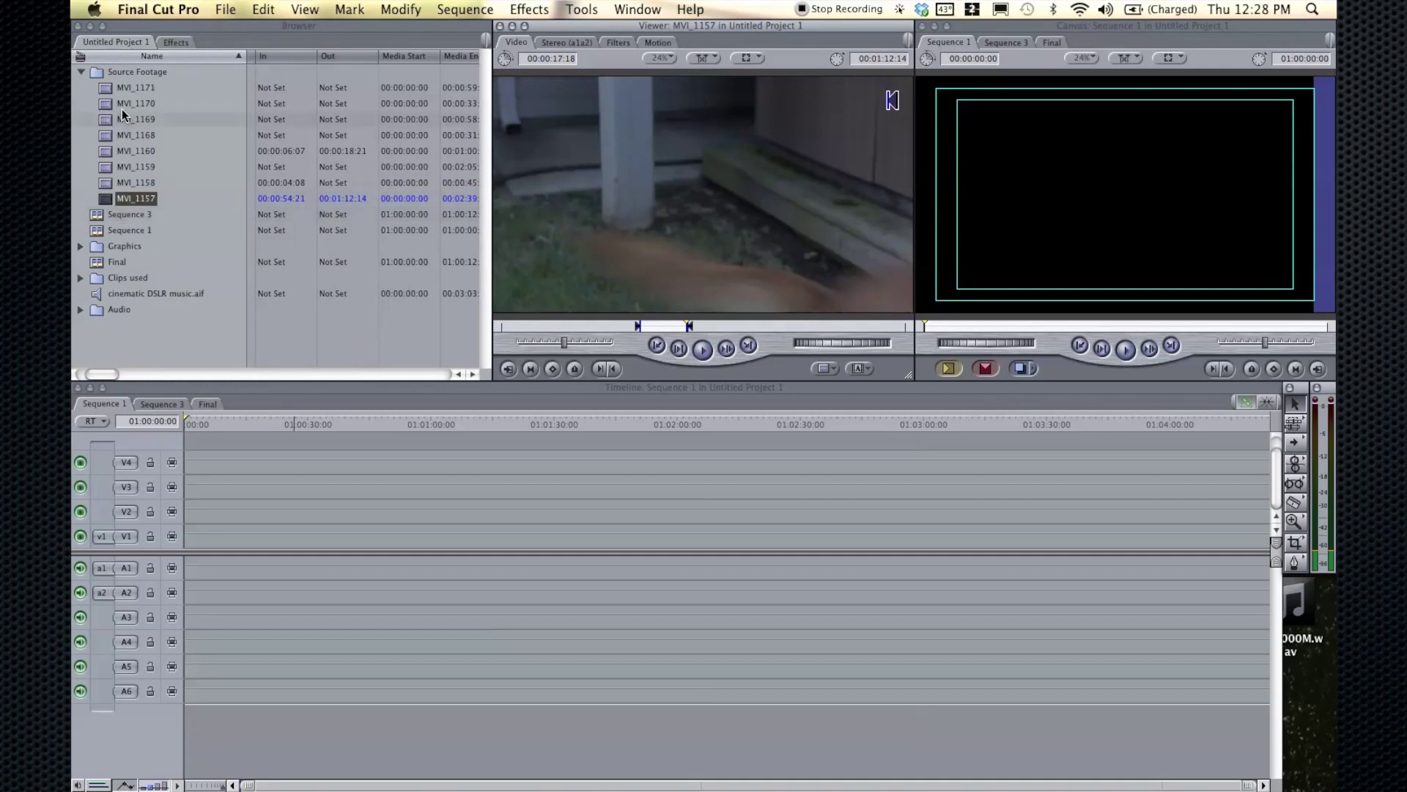
{"action": "double_click", "coordinate": [107, 87]}
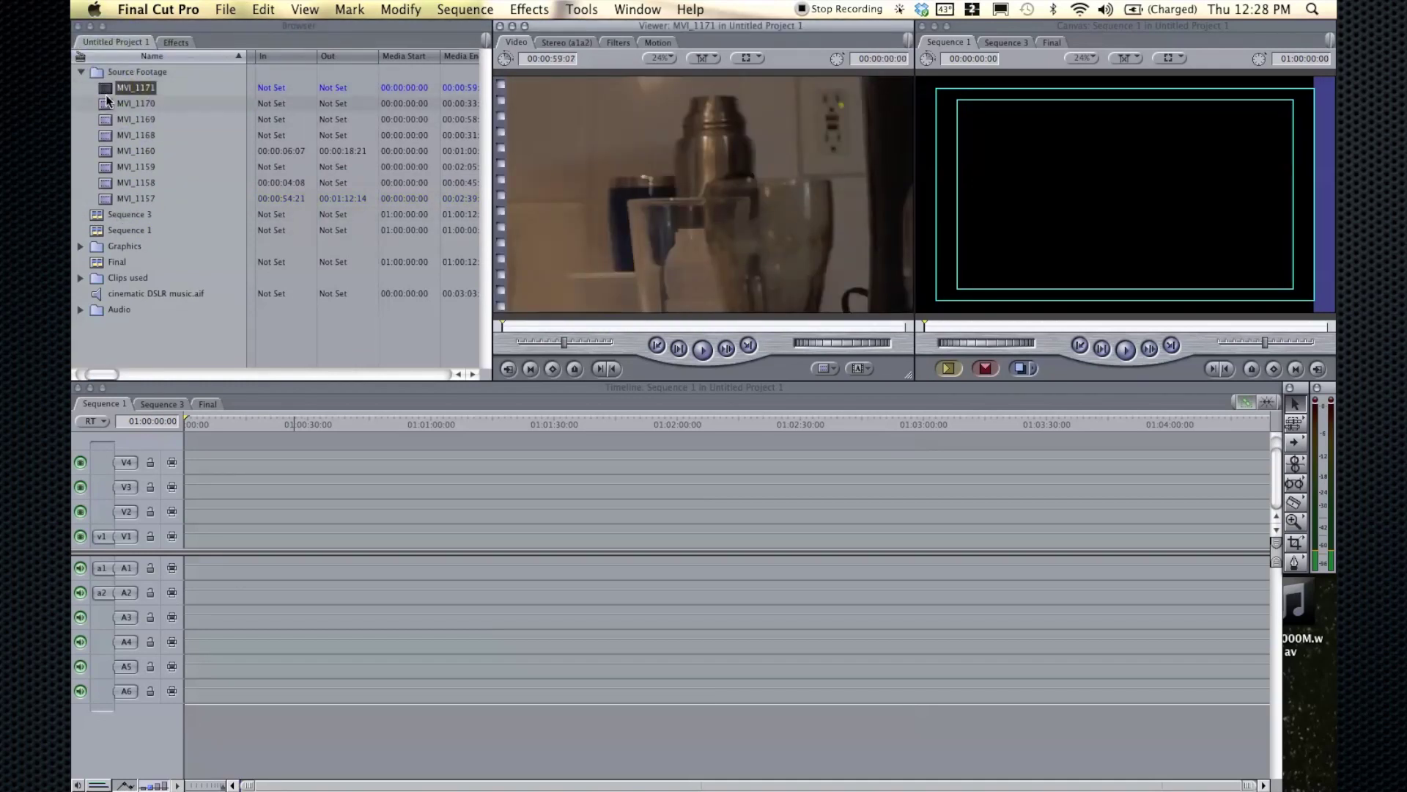
{"action": "double_click", "coordinate": [107, 104]}
{"action": "double_click", "coordinate": [107, 87]}
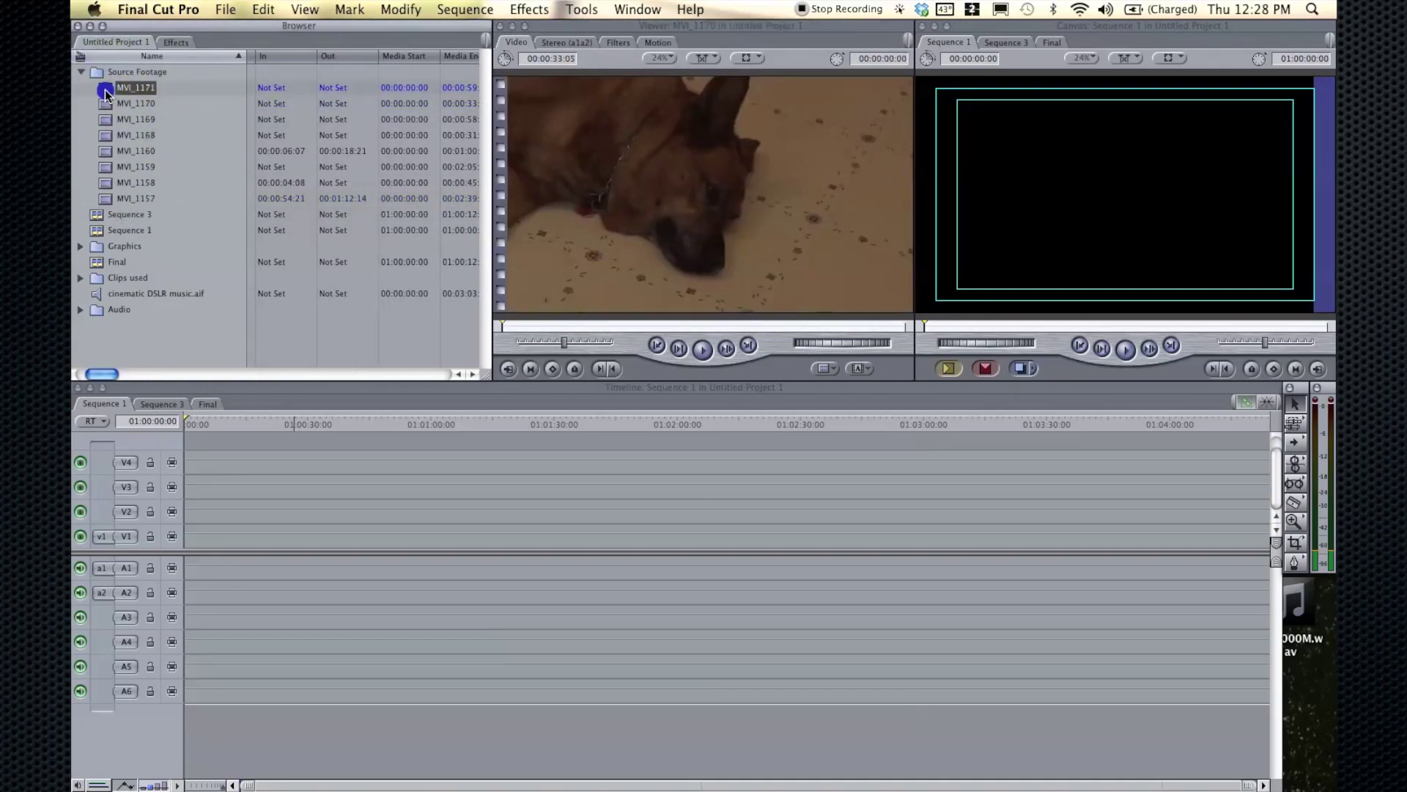
Step: Place MVI_1171 into the Sequence 1 timeline and scrub through it
{"action": "left_click_drag", "start_coordinate": [107, 87], "coordinate": [290, 538]}
{"action": "left_click", "coordinate": [331, 429]}
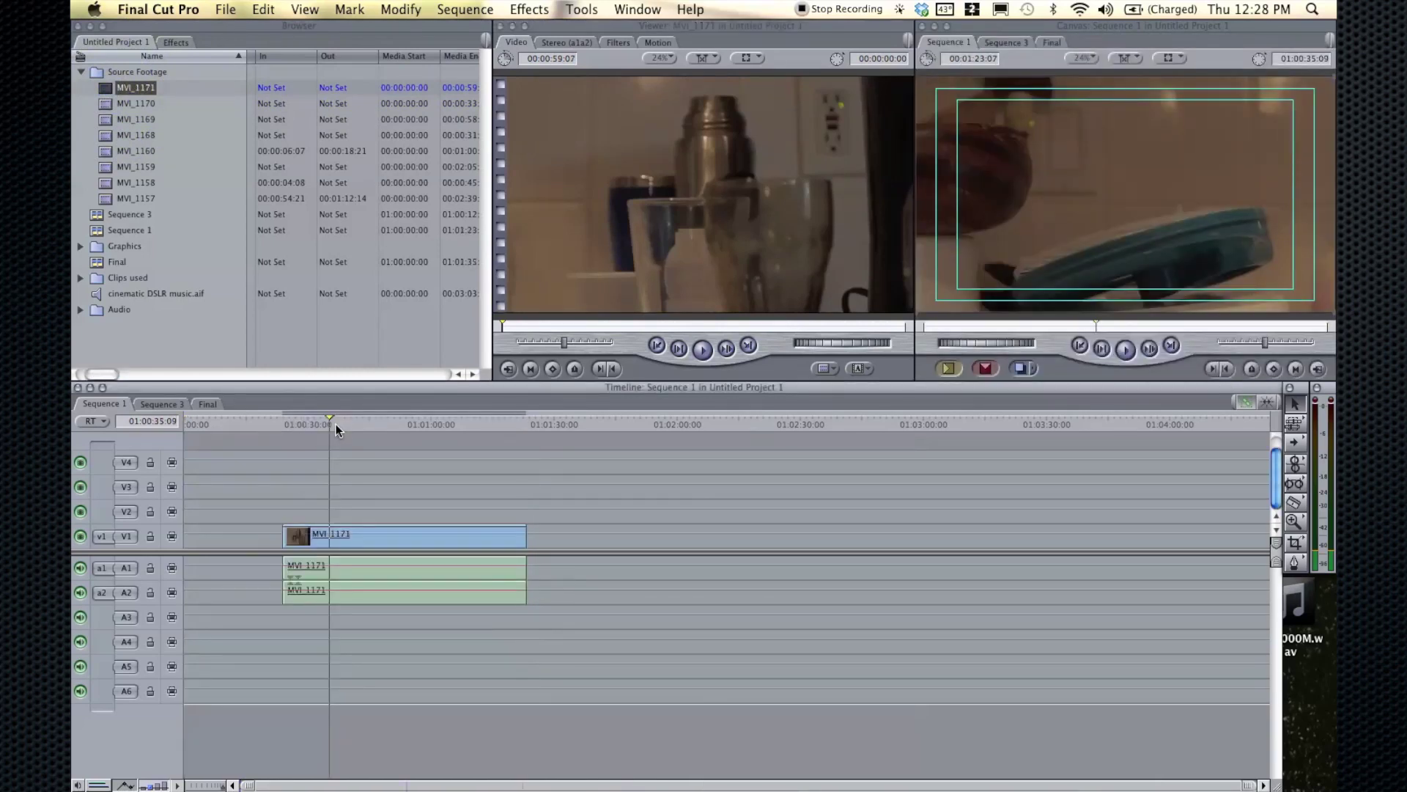
{"action": "left_click_drag", "start_coordinate": [331, 425], "coordinate": [369, 423]}
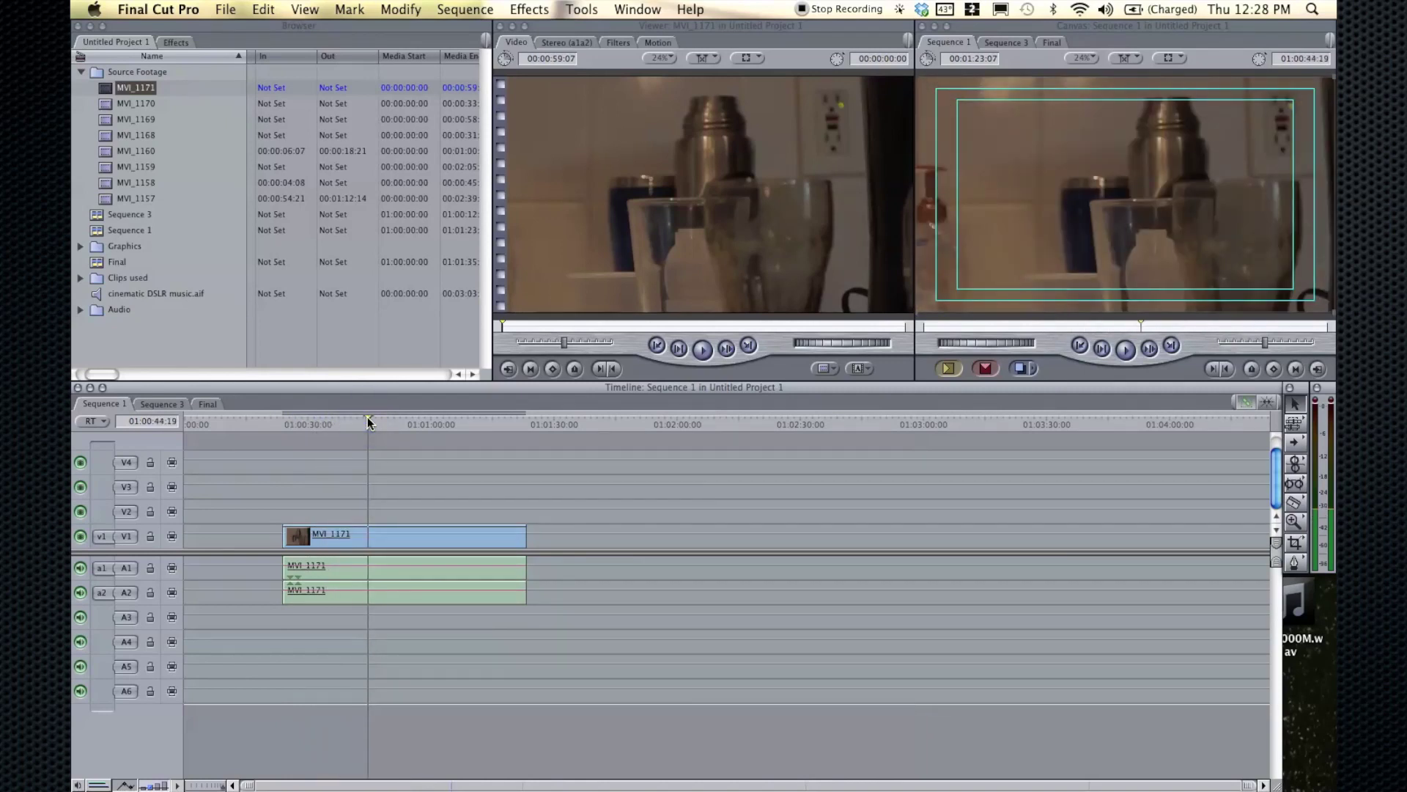
Step: Drag the Contrast and Color Corrector 3-way filters onto the MVI_1171 clip
{"action": "left_click", "coordinate": [176, 42]}
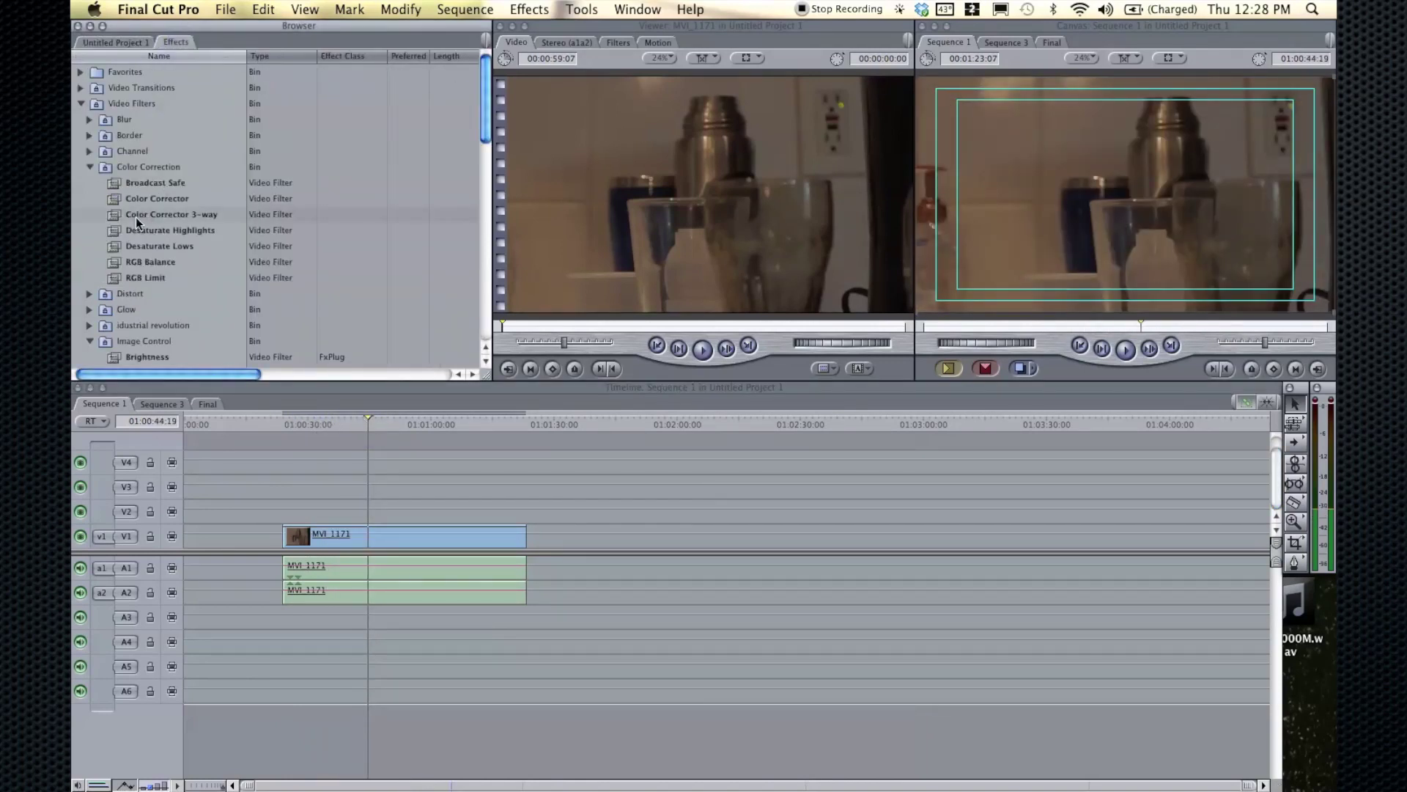
{"action": "scroll", "coordinate": [134, 192], "scroll_direction": "down", "scroll_amount": 5}
{"action": "left_click_drag", "start_coordinate": [143, 242], "coordinate": [349, 535]}
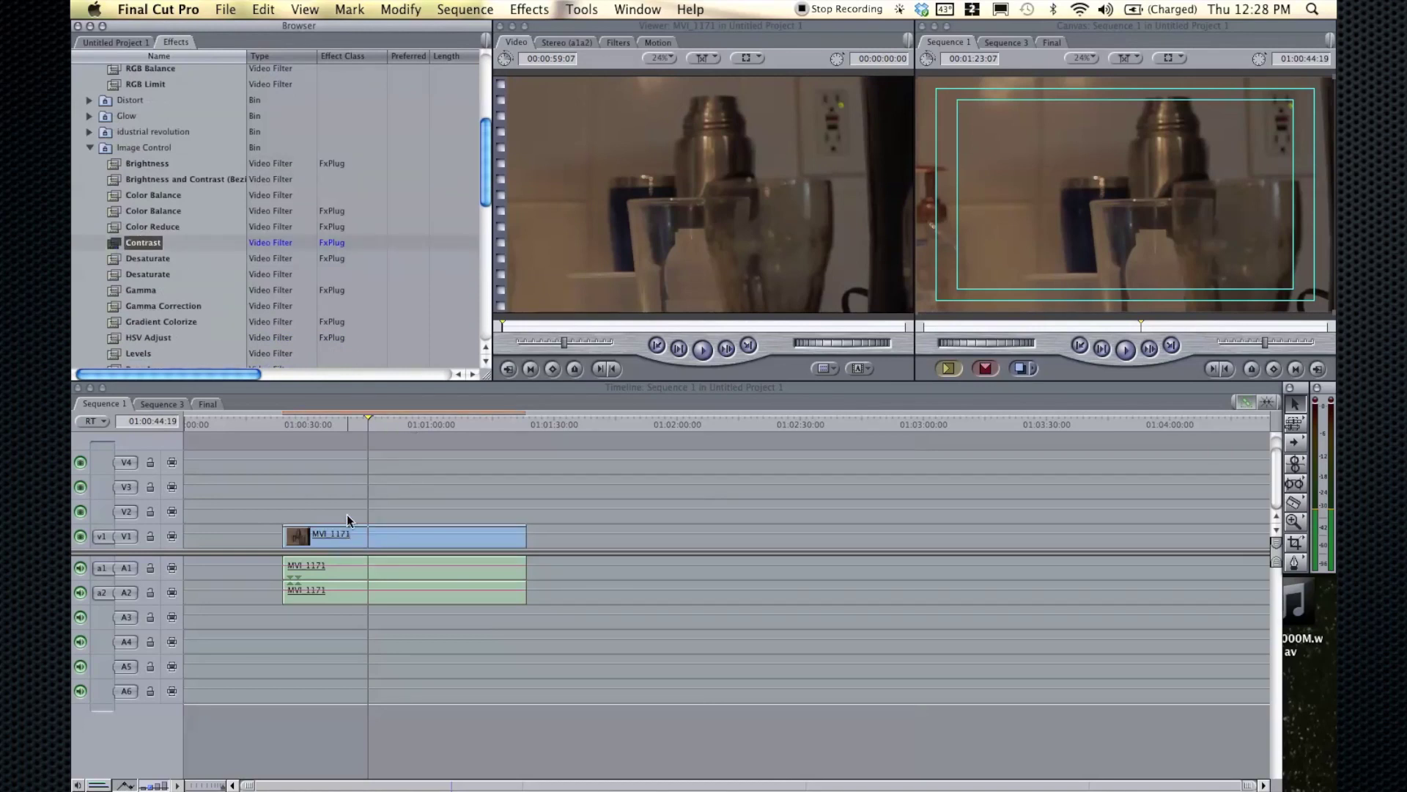
{"action": "scroll", "coordinate": [138, 220], "scroll_direction": "down", "scroll_amount": 2}
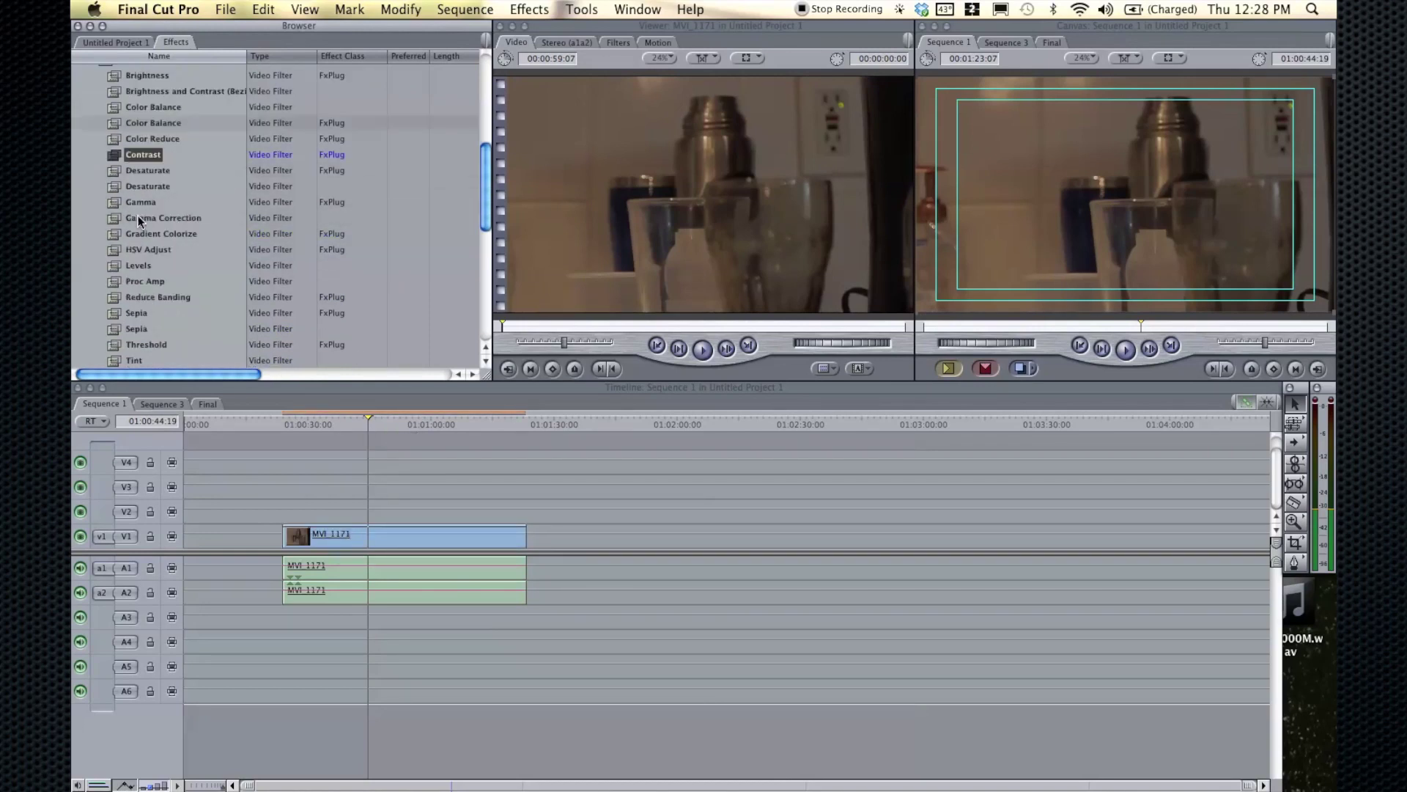
{"action": "scroll", "coordinate": [118, 202], "scroll_direction": "up", "scroll_amount": 5}
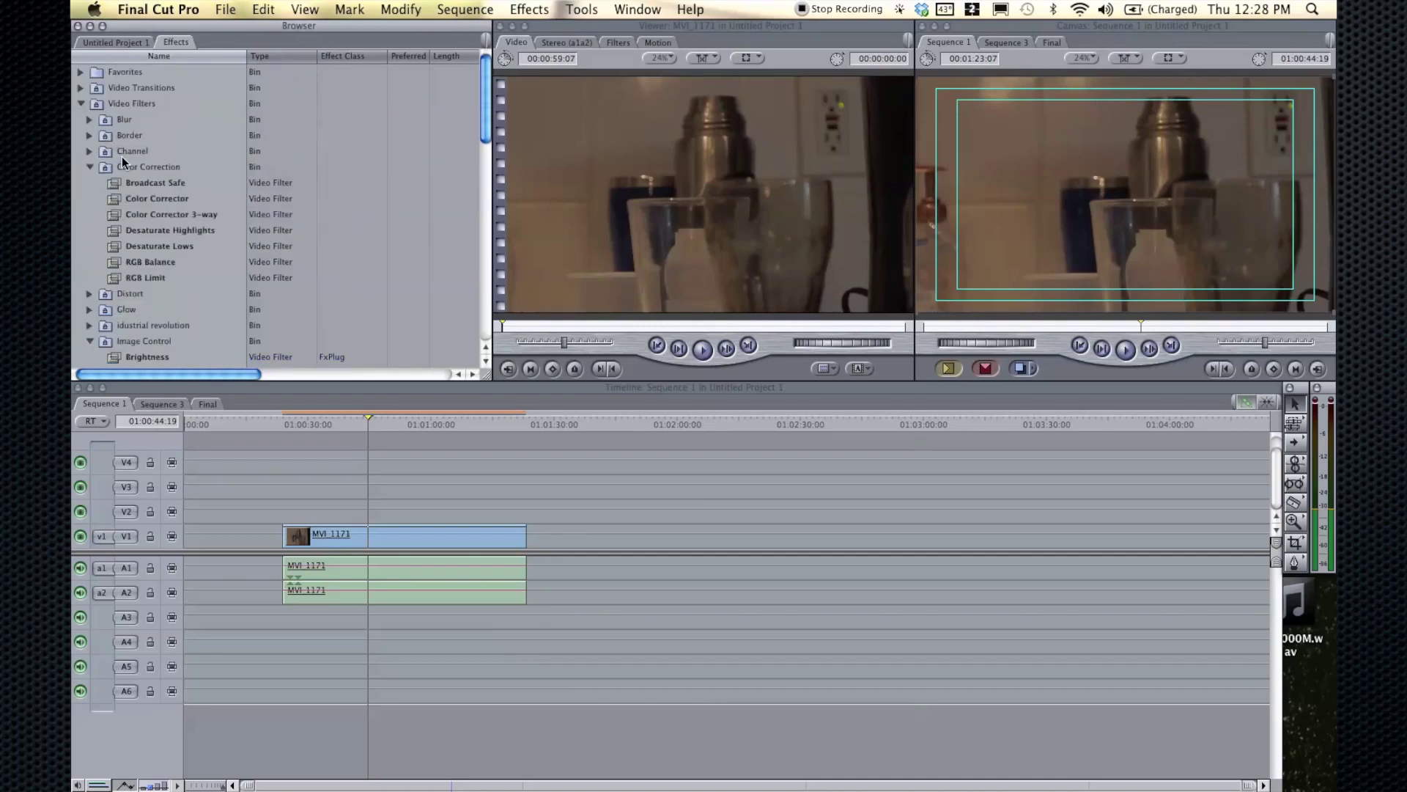
{"action": "left_click_drag", "start_coordinate": [118, 215], "coordinate": [403, 535]}
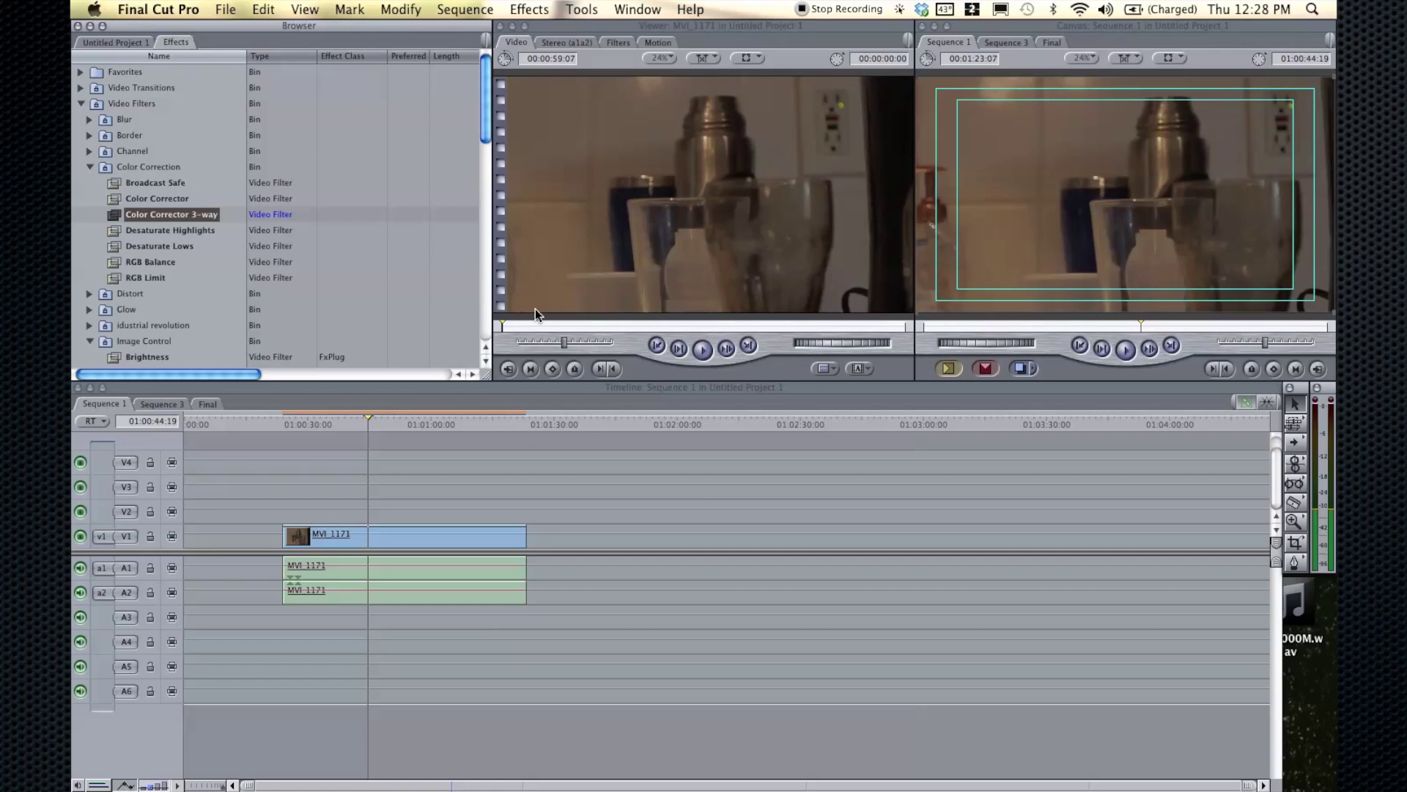
Step: Increase MVI_1171's contrast with the Contrast filter slider
{"action": "double_click", "coordinate": [433, 538]}
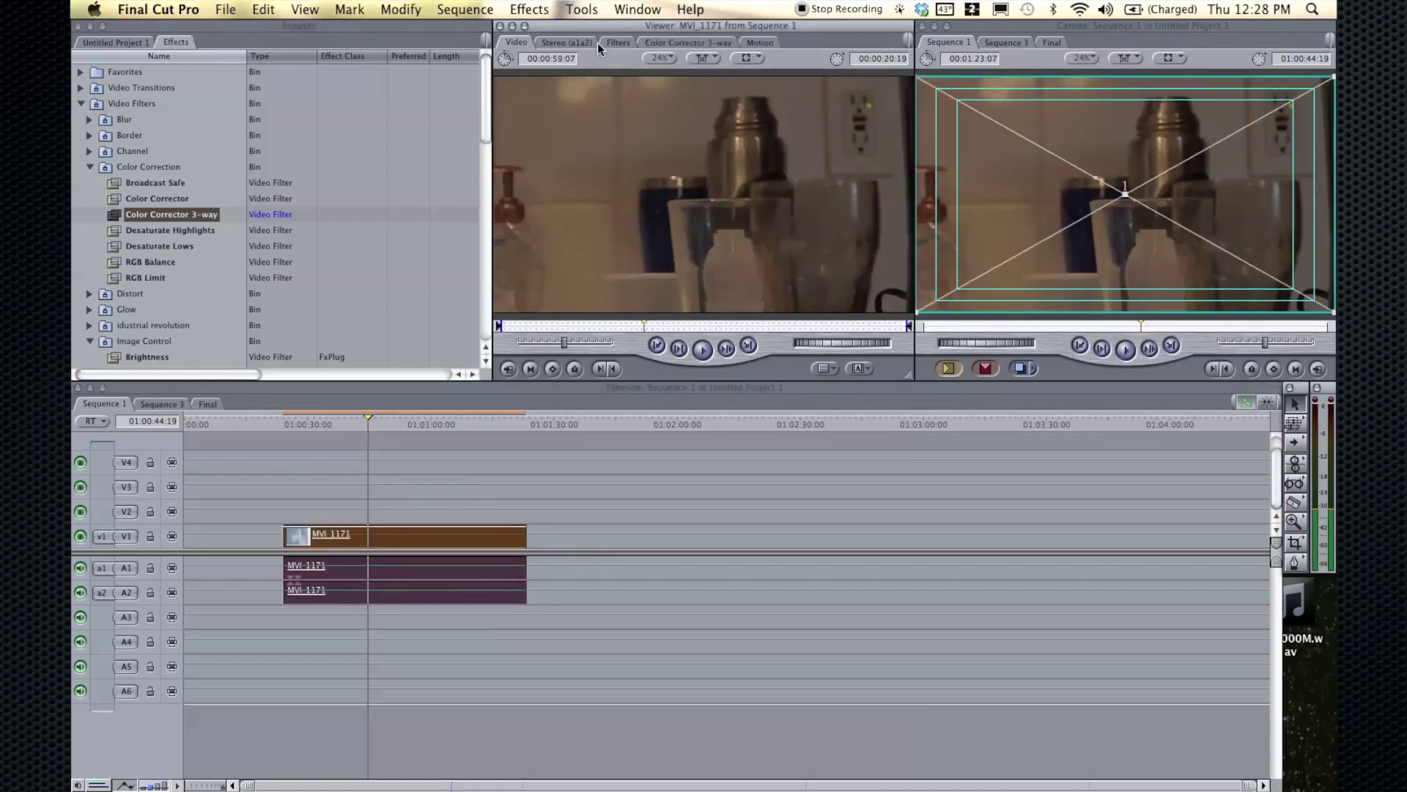
{"action": "left_click", "coordinate": [619, 44]}
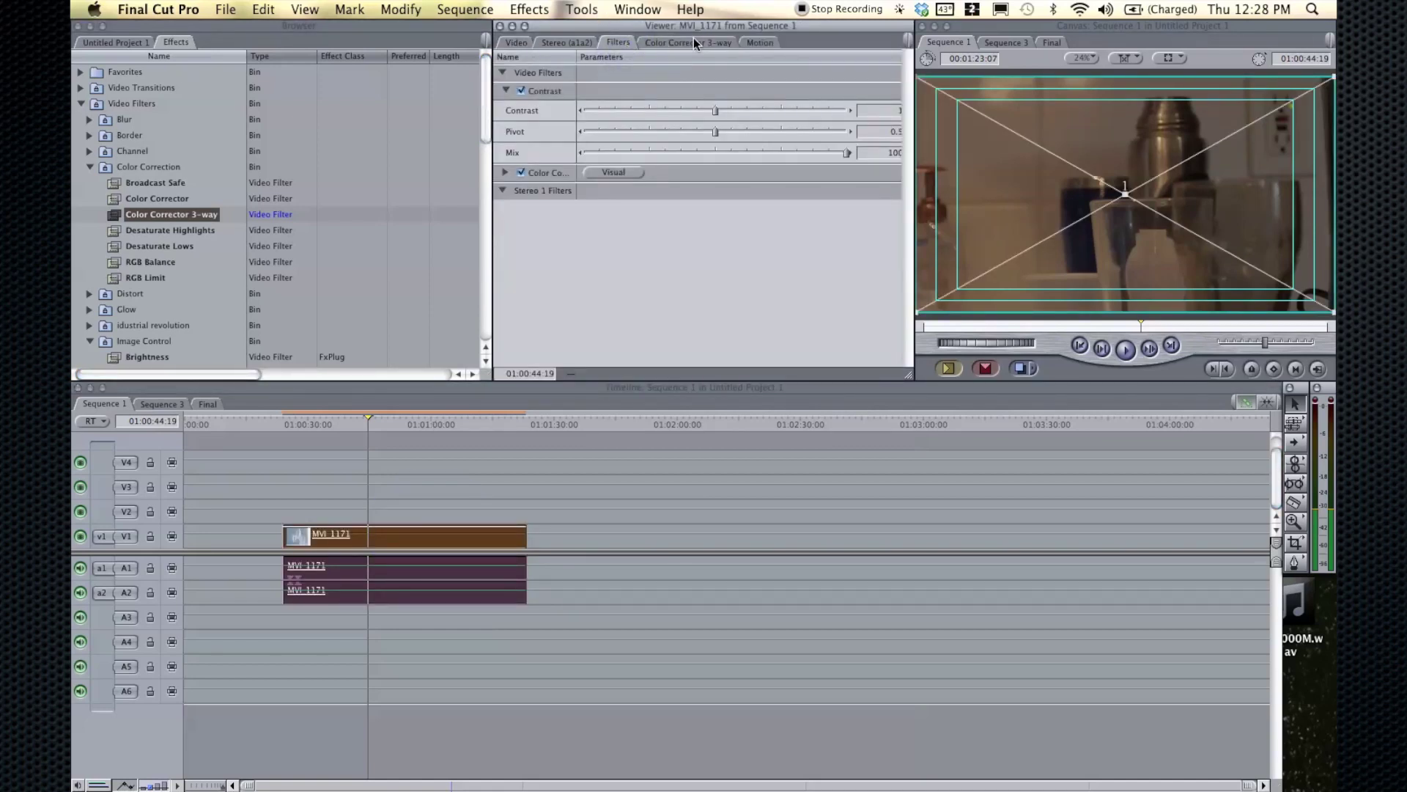
{"action": "left_click_drag", "start_coordinate": [714, 113], "coordinate": [758, 118]}
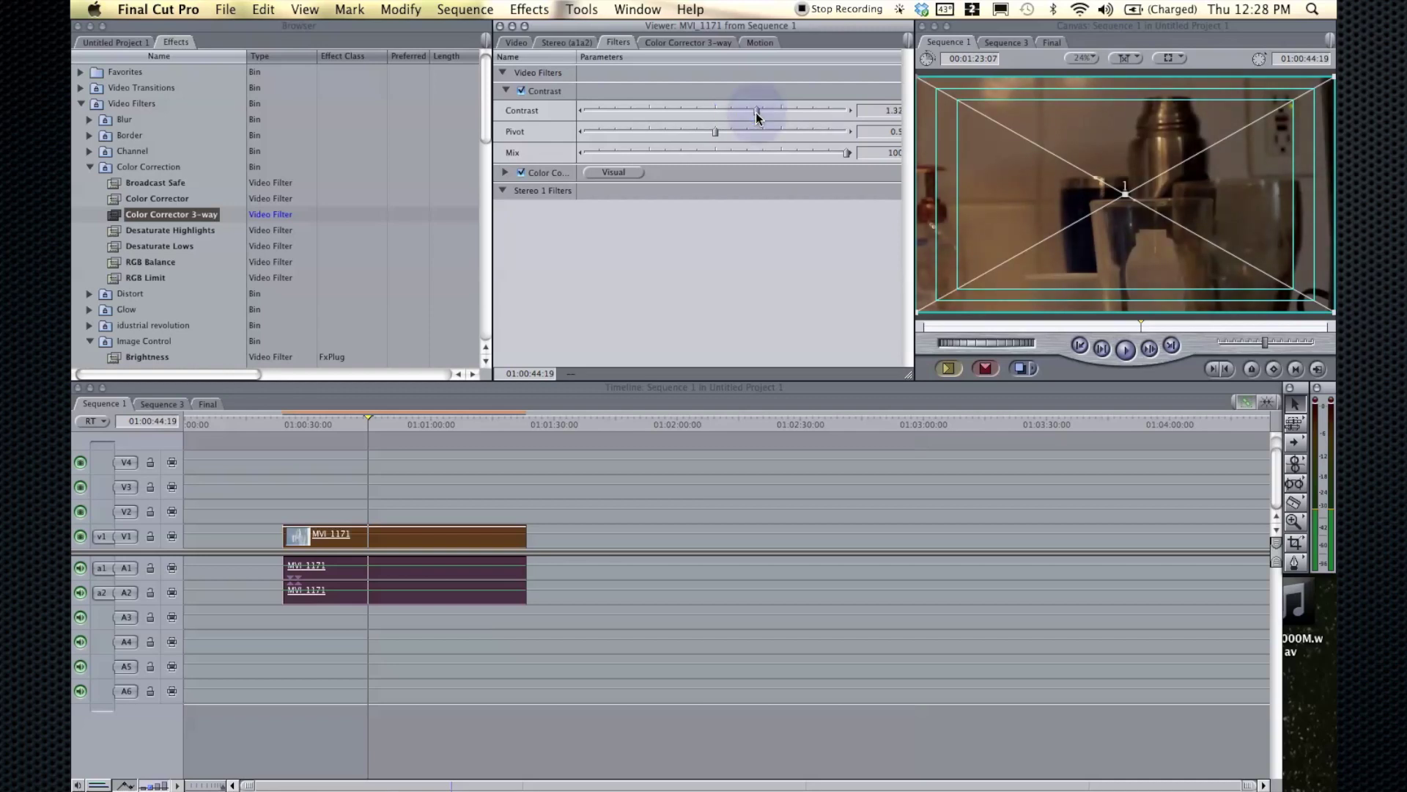
Step: Shift the blacks' colour balance toward blue and review the graded clip
{"action": "left_click", "coordinate": [692, 41]}
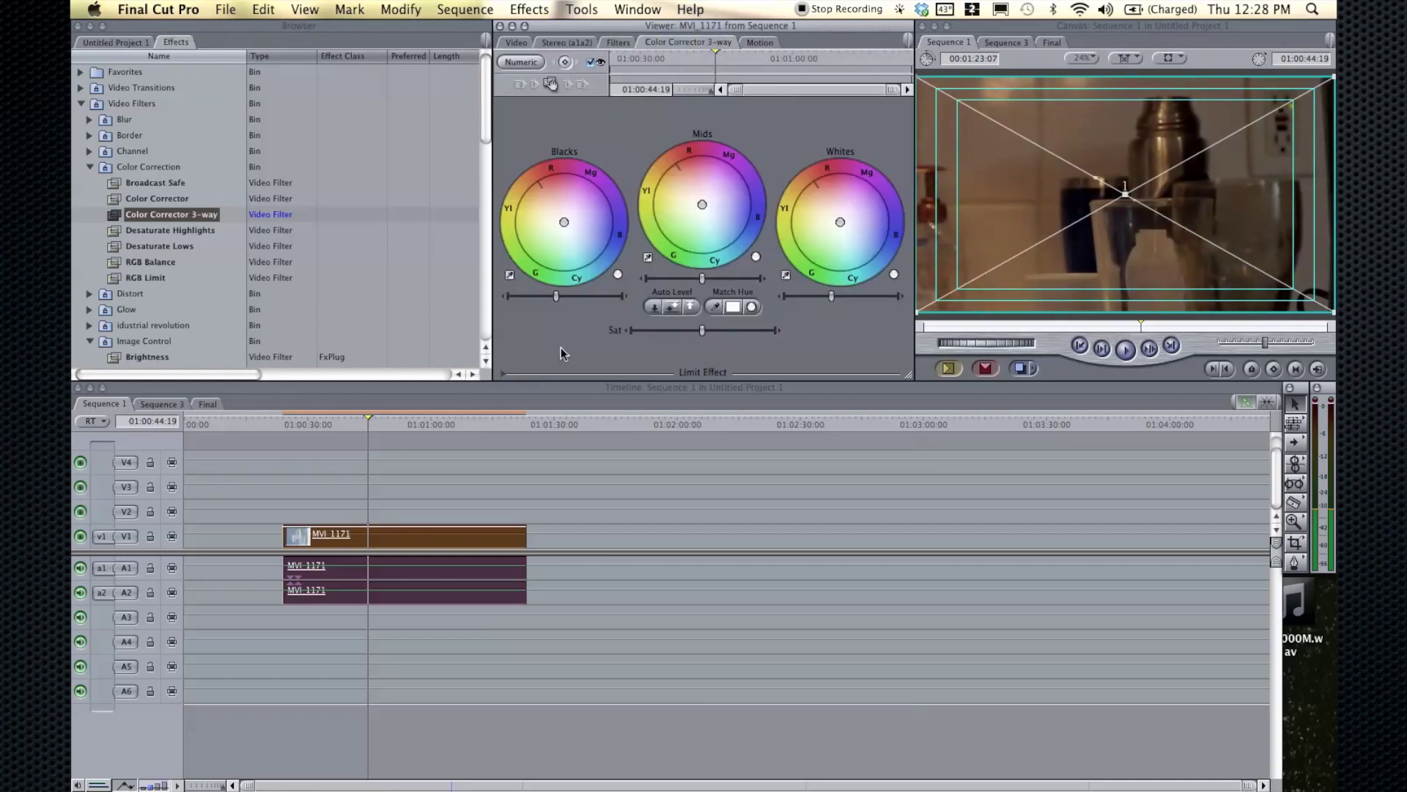
{"action": "mouse_move", "coordinate": [350, 419]}
{"action": "left_mouse_down"}
{"action": "mouse_move", "coordinate": [315, 423]}
{"action": "mouse_move", "coordinate": [384, 424]}
{"action": "mouse_move", "coordinate": [336, 425]}
{"action": "mouse_move", "coordinate": [362, 427]}
{"action": "mouse_move", "coordinate": [349, 422]}
{"action": "left_mouse_up"}
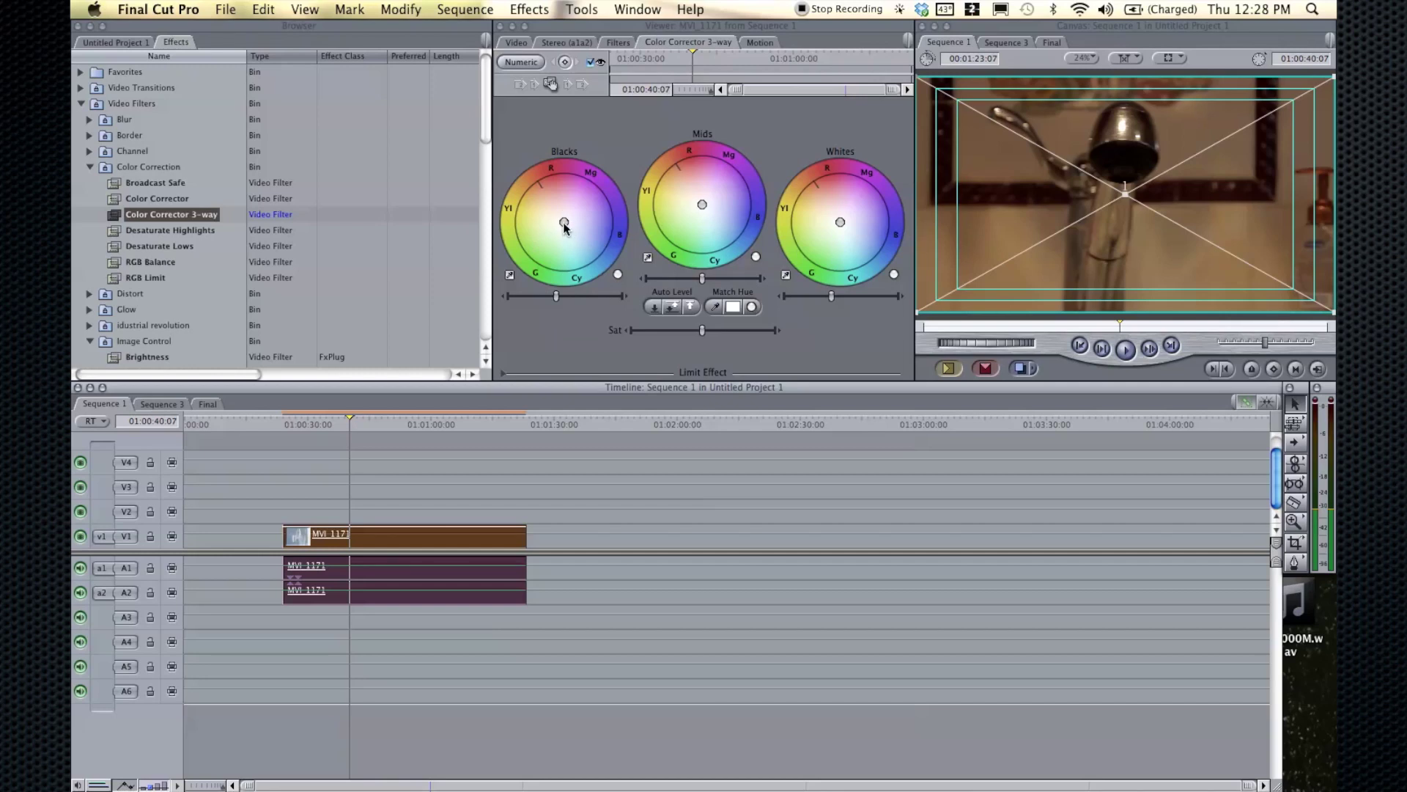
{"action": "left_click_drag", "start_coordinate": [565, 223], "coordinate": [563, 220]}
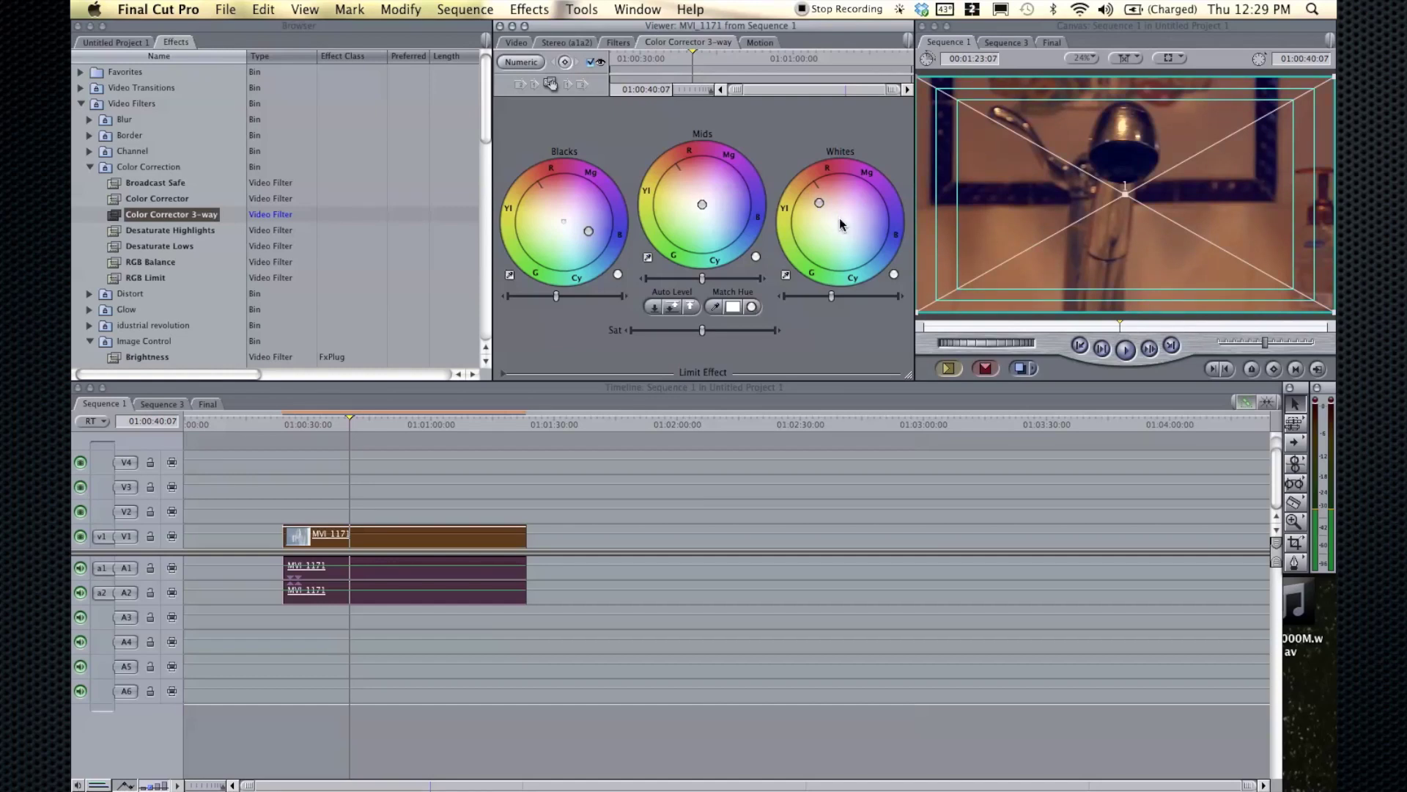
{"action": "left_click_drag", "start_coordinate": [312, 424], "coordinate": [439, 421]}
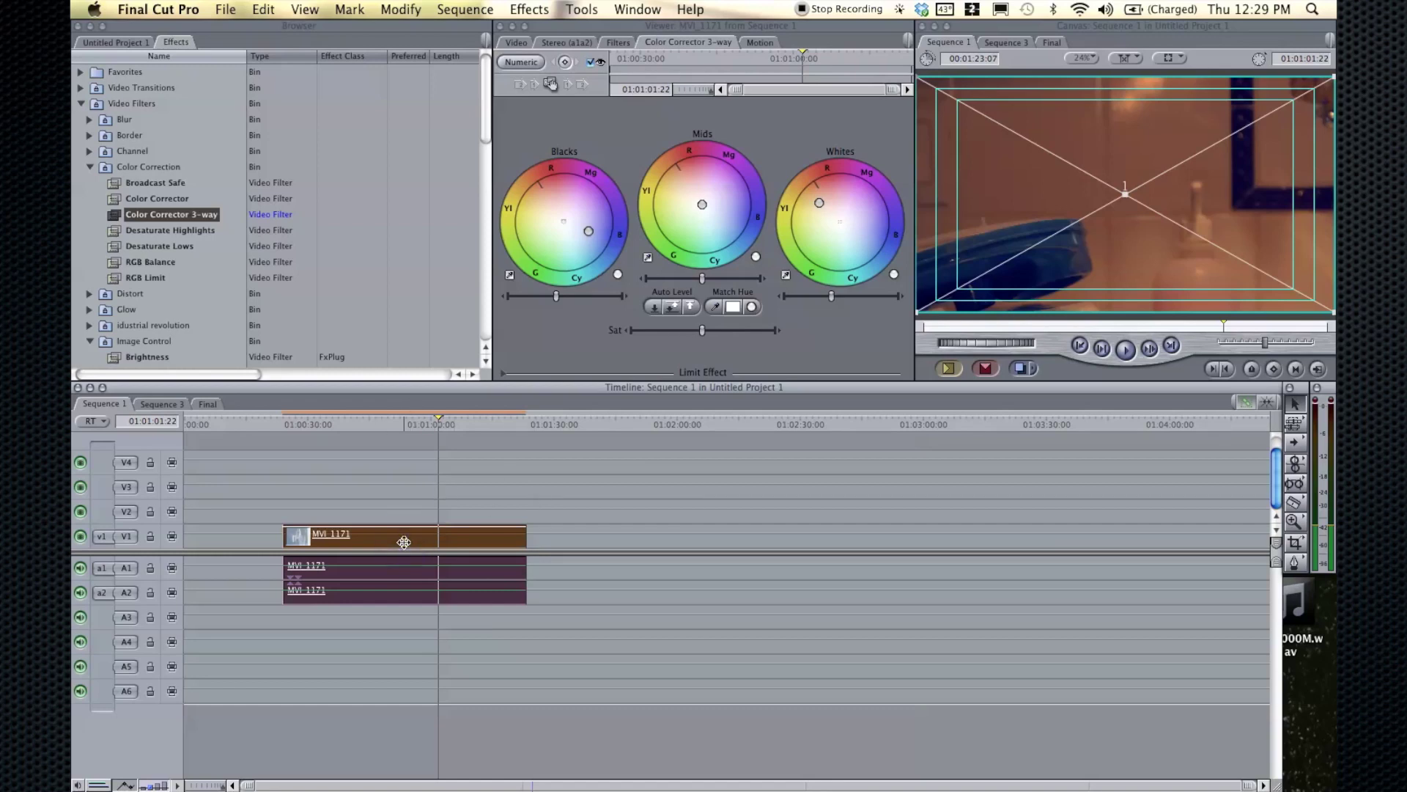
Step: Place MVI_1168 after MVI_1171 in the timeline and try dropping in Cube Spin
{"action": "left_click", "coordinate": [117, 42]}
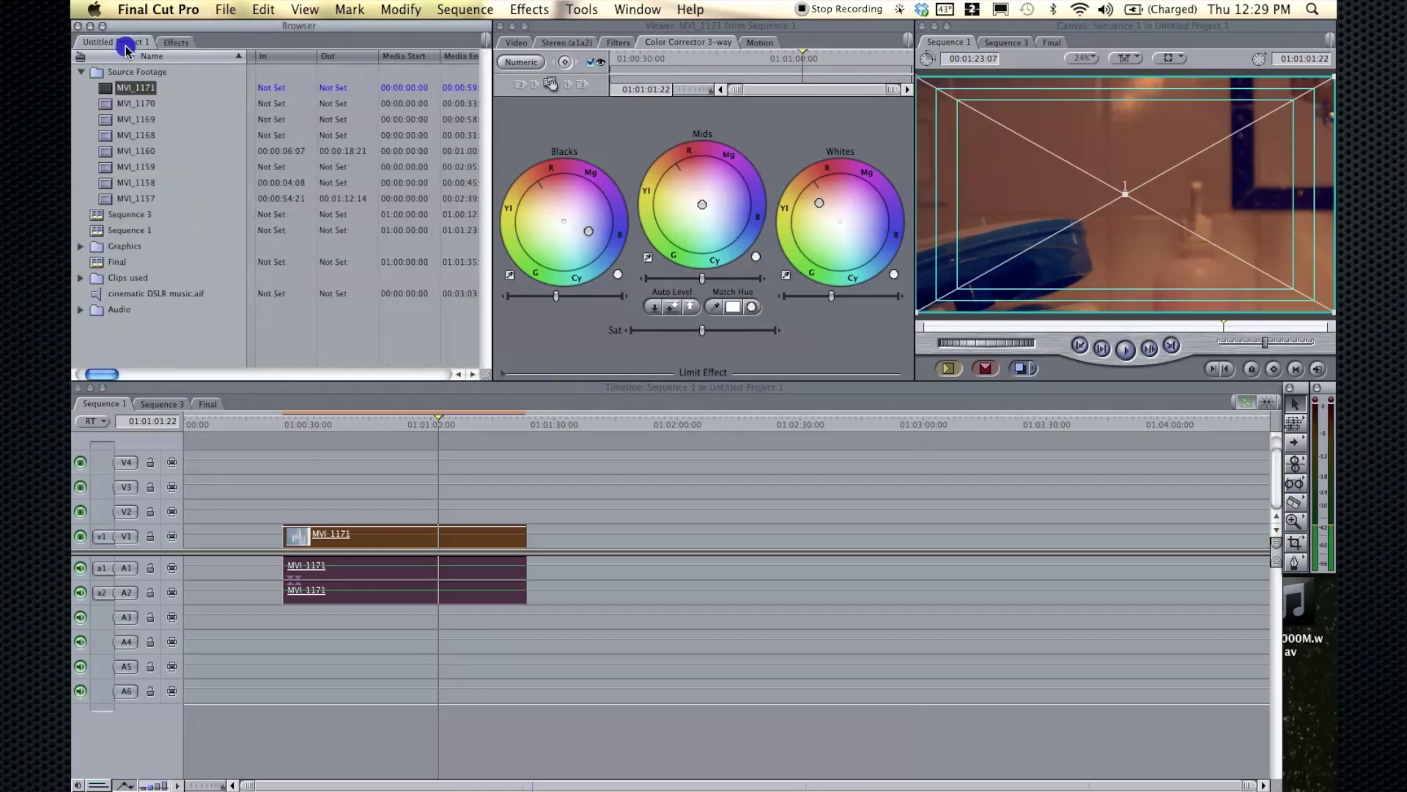
{"action": "left_click_drag", "start_coordinate": [115, 135], "coordinate": [545, 534]}
{"action": "left_click", "coordinate": [176, 42]}
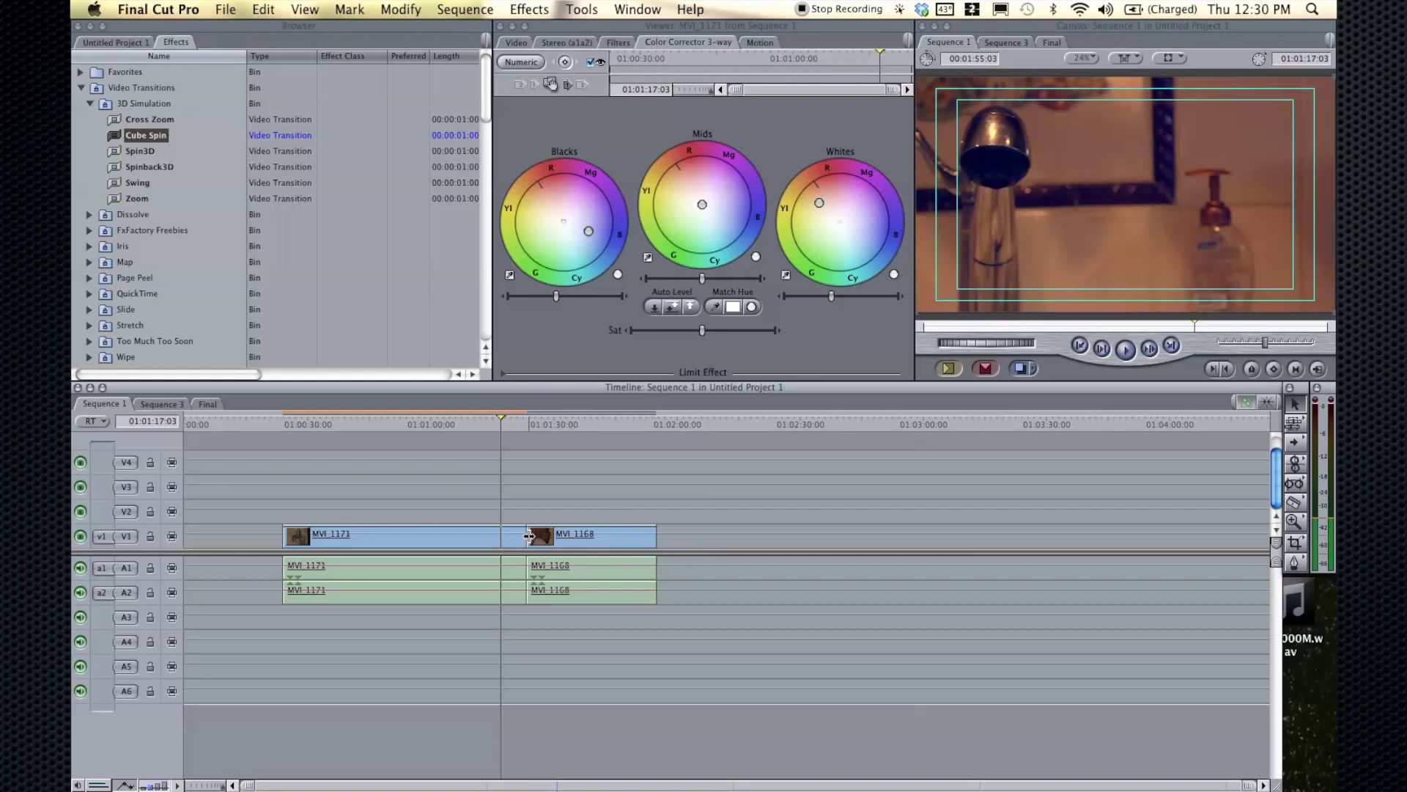
{"action": "left_click_drag", "start_coordinate": [143, 137], "coordinate": [522, 539]}
Step: Trim MVI_1168's start, close the gap, and add Cube Spin between the clips
{"action": "mouse_move", "coordinate": [533, 539]}
{"action": "left_mouse_down"}
{"action": "mouse_move", "coordinate": [550, 539]}
{"action": "mouse_move", "coordinate": [505, 537]}
{"action": "left_mouse_up"}
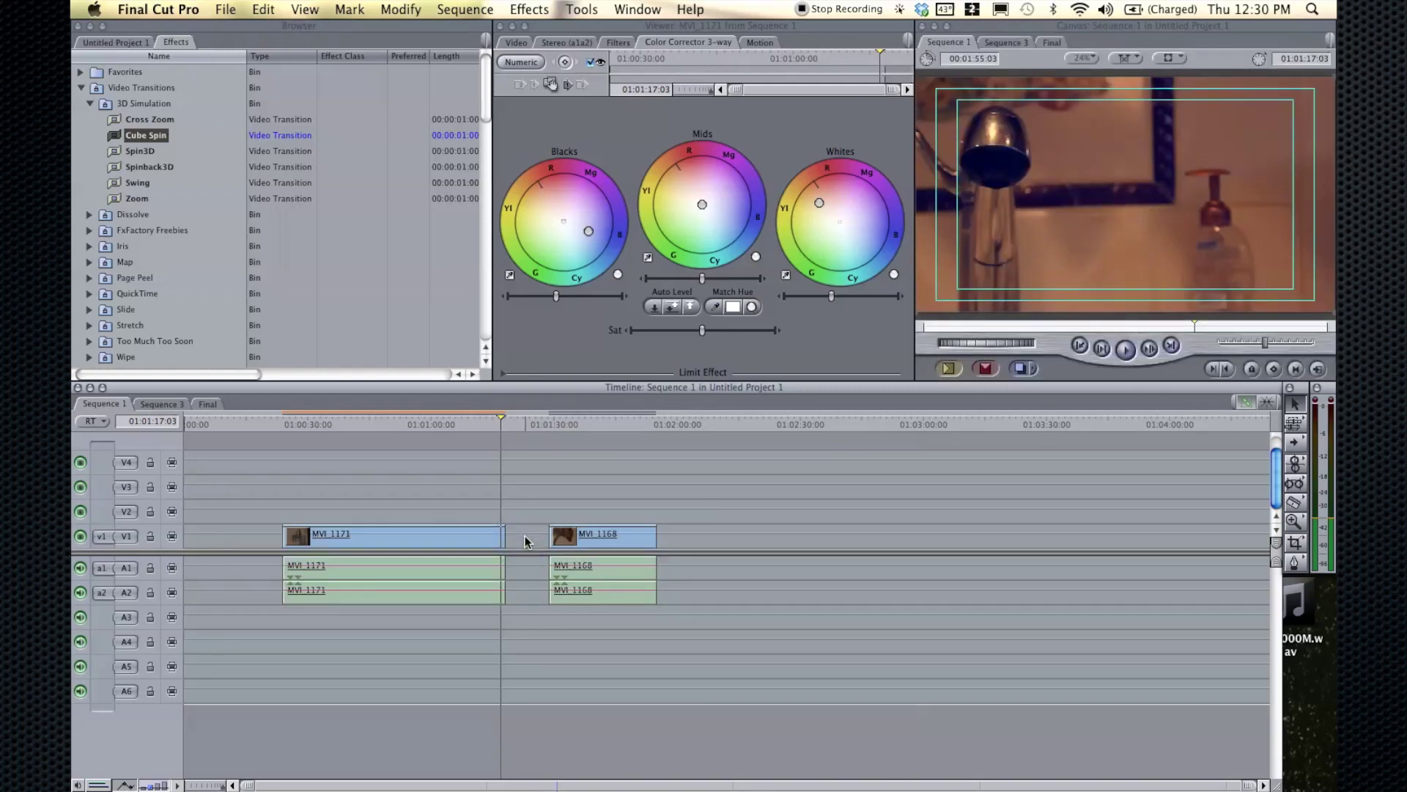
{"action": "left_click", "coordinate": [526, 533]}
{"action": "key", "text": "Delete"}
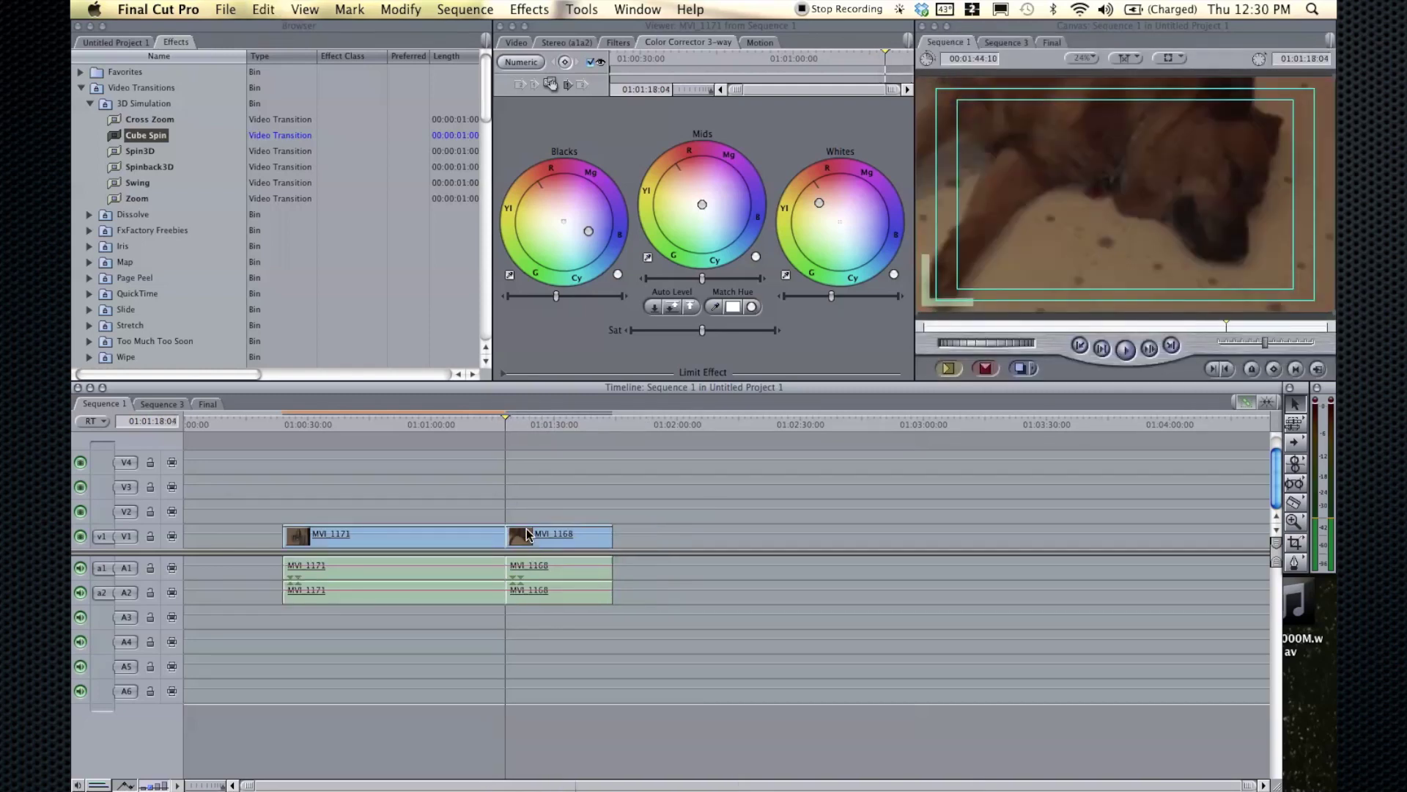
{"action": "left_click_drag", "start_coordinate": [146, 134], "coordinate": [505, 546]}
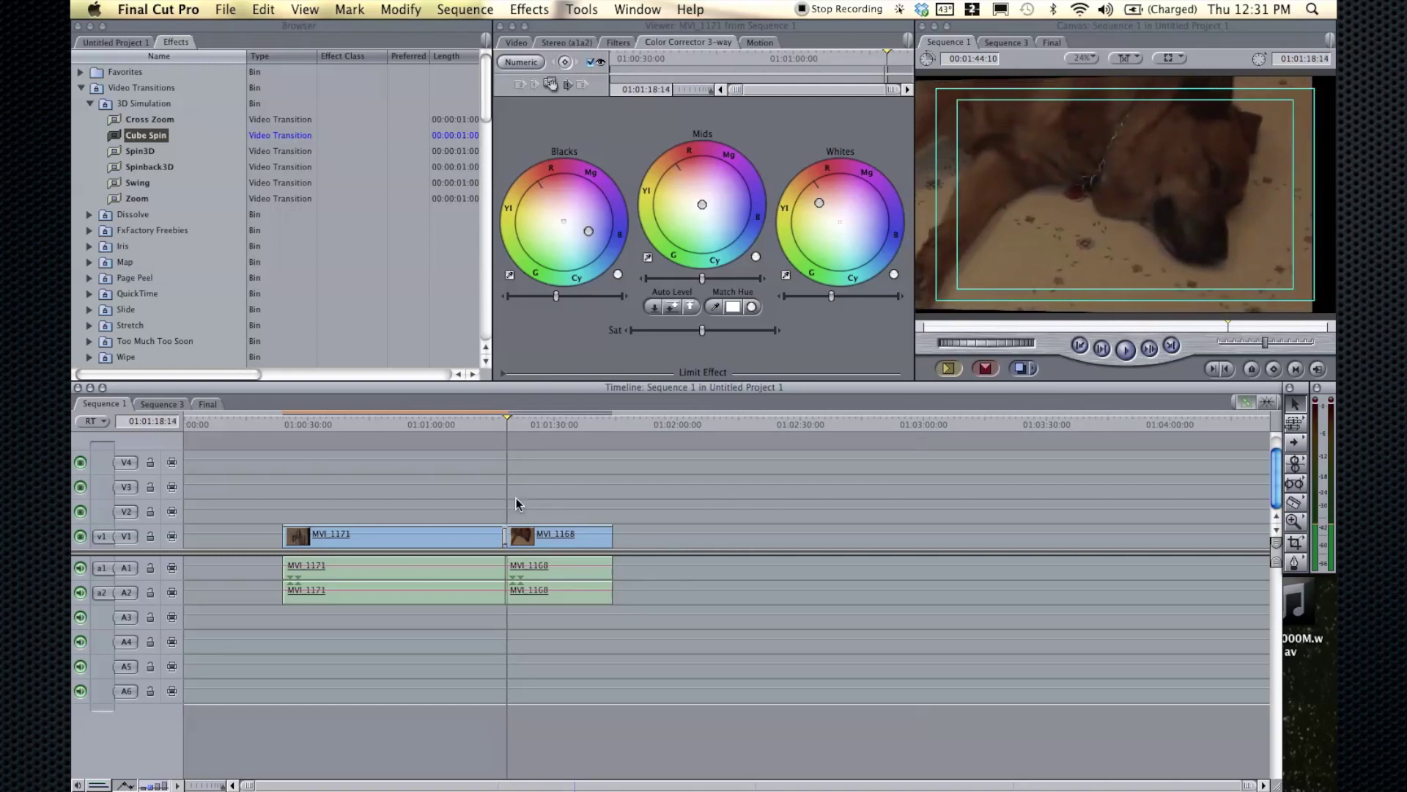
{"action": "mouse_move", "coordinate": [508, 424]}
{"action": "left_mouse_down"}
{"action": "mouse_move", "coordinate": [556, 424]}
{"action": "mouse_move", "coordinate": [488, 428]}
{"action": "mouse_move", "coordinate": [515, 424]}
{"action": "left_mouse_up"}
Step: Collapse the Dissolve and Video Transitions bins in the effects list
{"action": "left_click", "coordinate": [88, 214]}
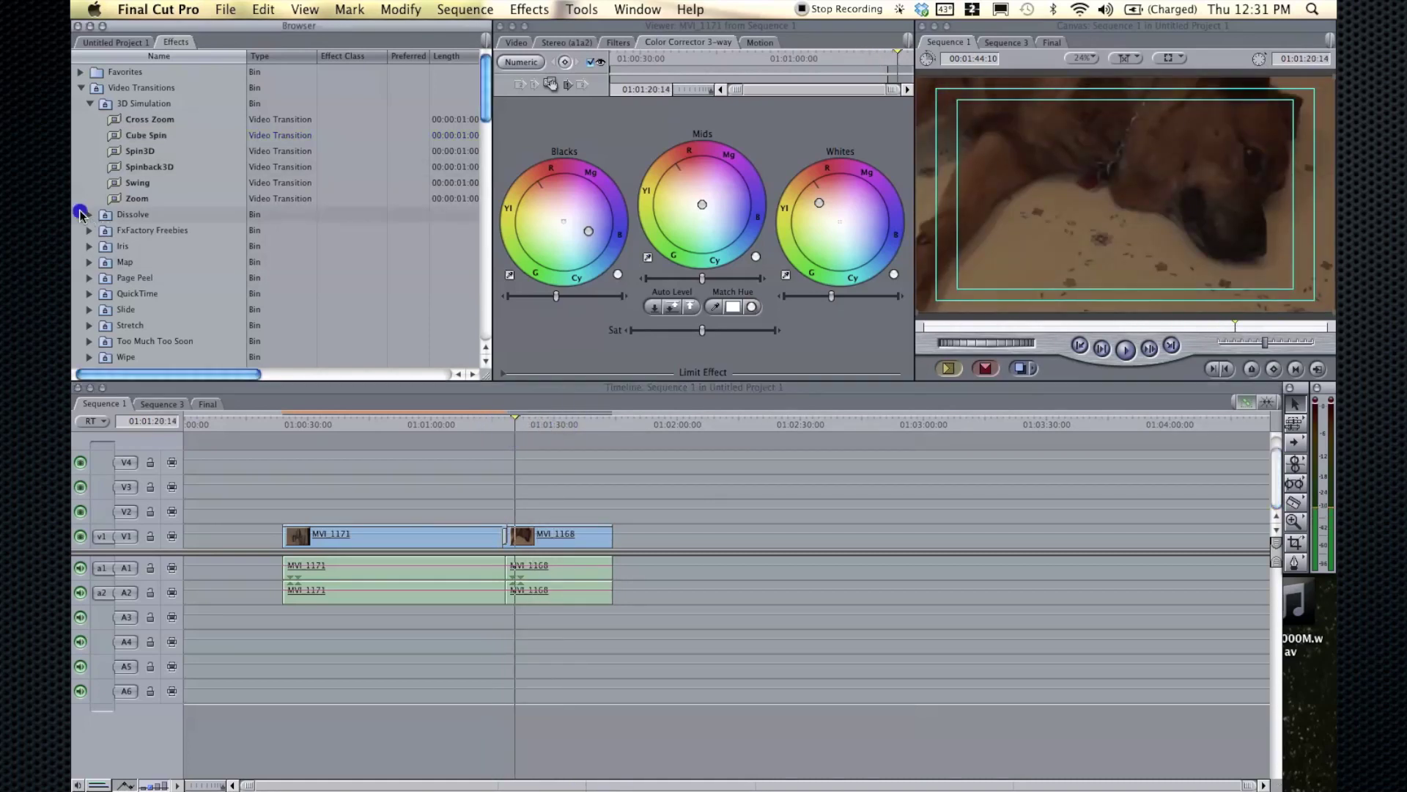
{"action": "left_click", "coordinate": [88, 215]}
{"action": "left_click", "coordinate": [88, 215]}
{"action": "left_click", "coordinate": [561, 536]}
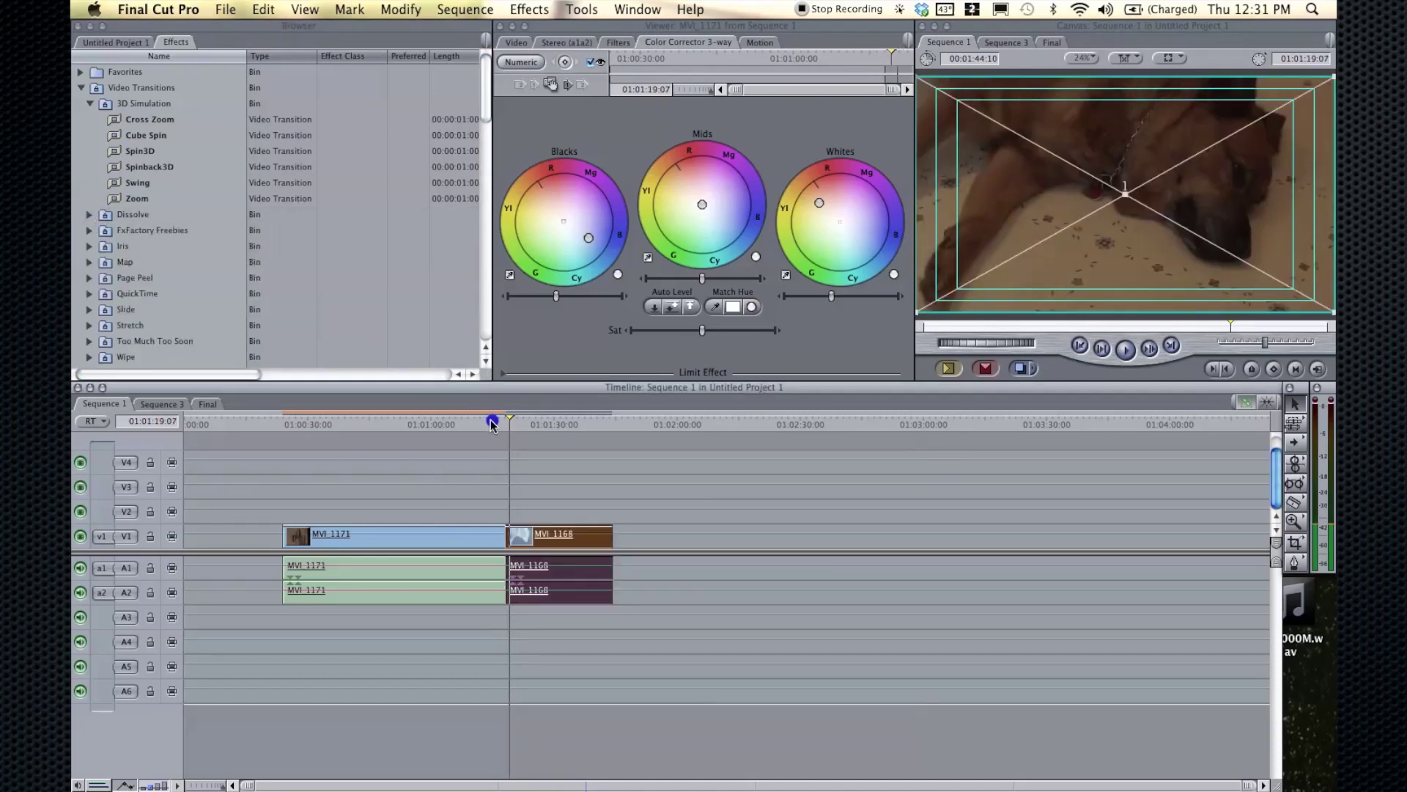
{"action": "left_click_drag", "start_coordinate": [491, 425], "coordinate": [485, 424]}
{"action": "left_click", "coordinate": [184, 249]}
{"action": "scroll", "coordinate": [183, 249], "scroll_direction": "down", "scroll_amount": 10}
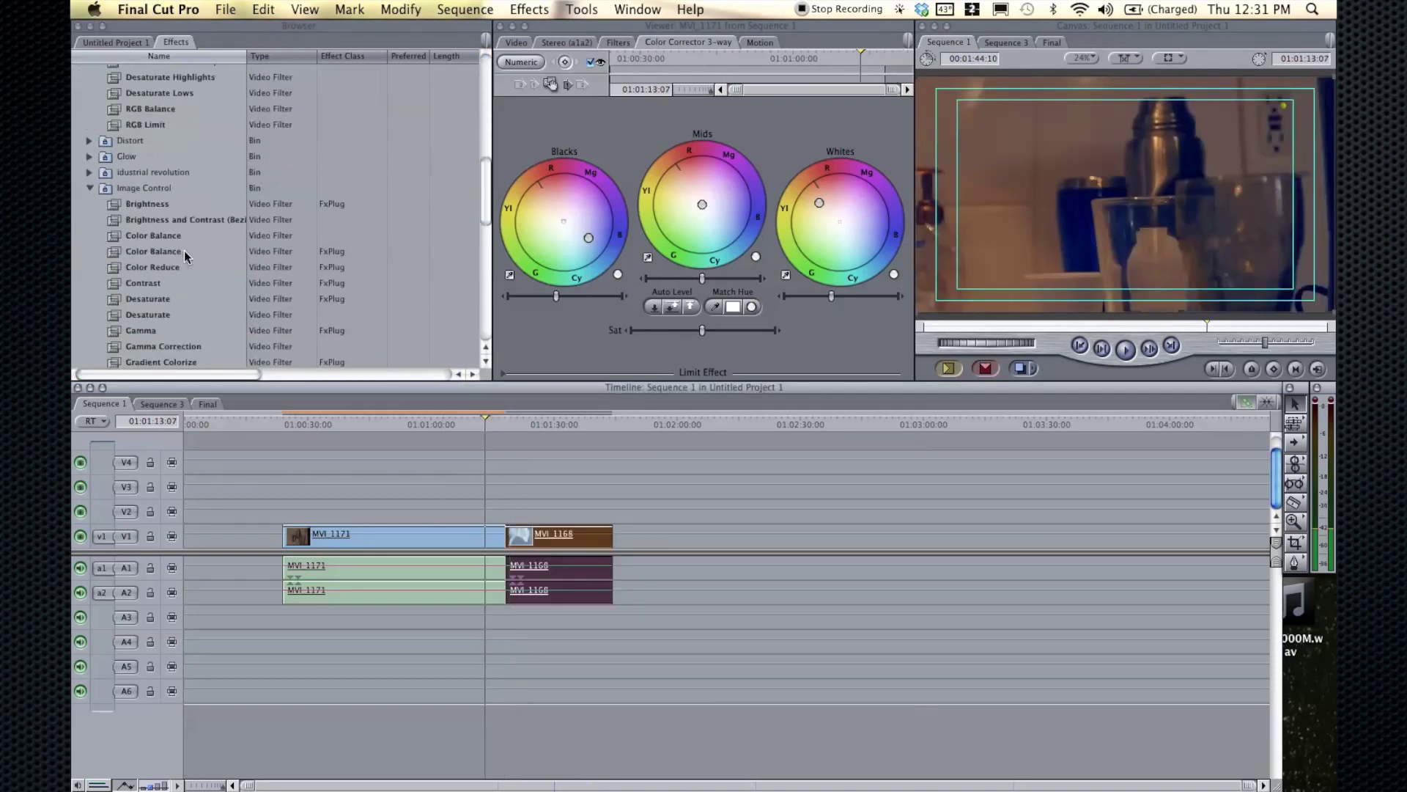
{"action": "scroll", "coordinate": [183, 249], "scroll_direction": "up", "scroll_amount": 10}
{"action": "left_click", "coordinate": [80, 88]}
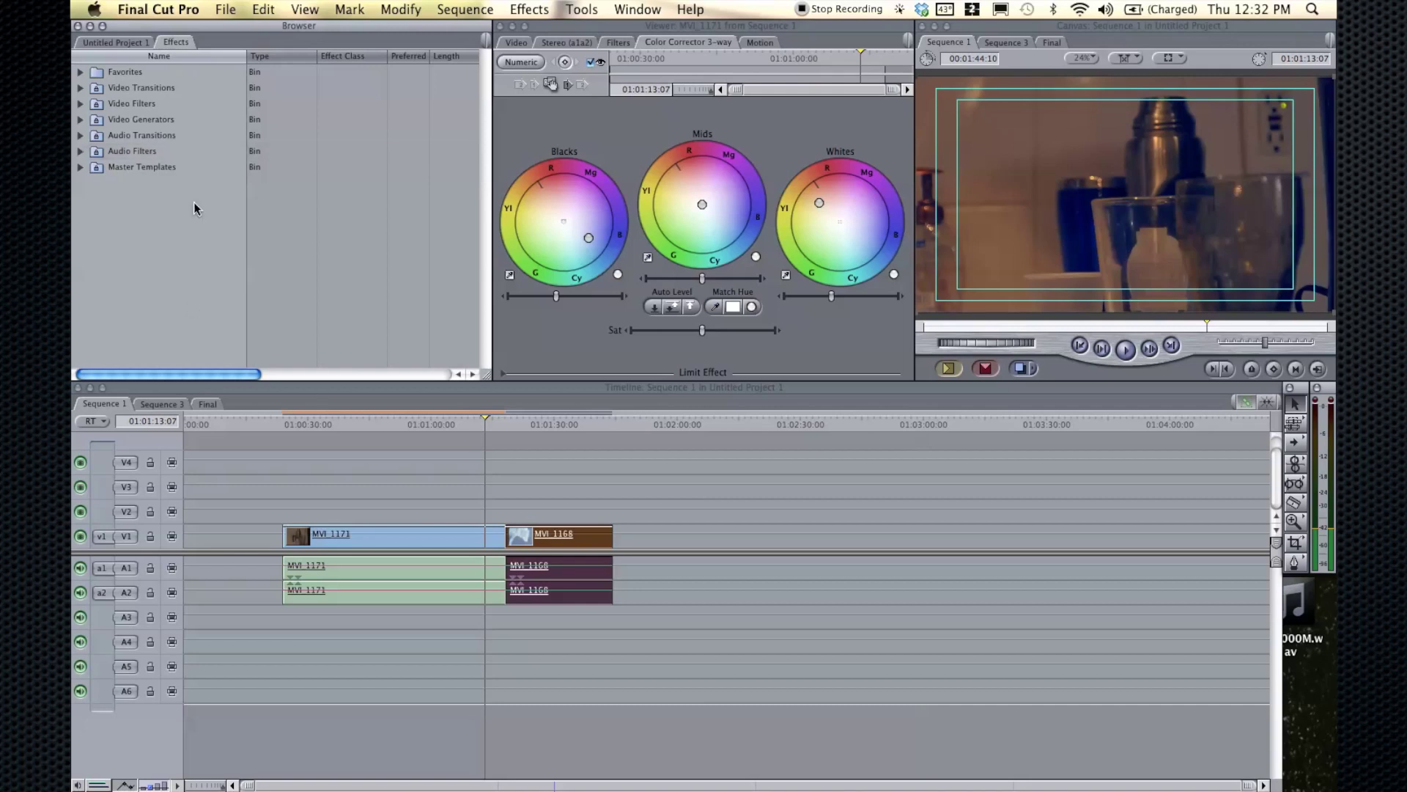
{"action": "left_click_drag", "start_coordinate": [558, 423], "coordinate": [497, 409]}
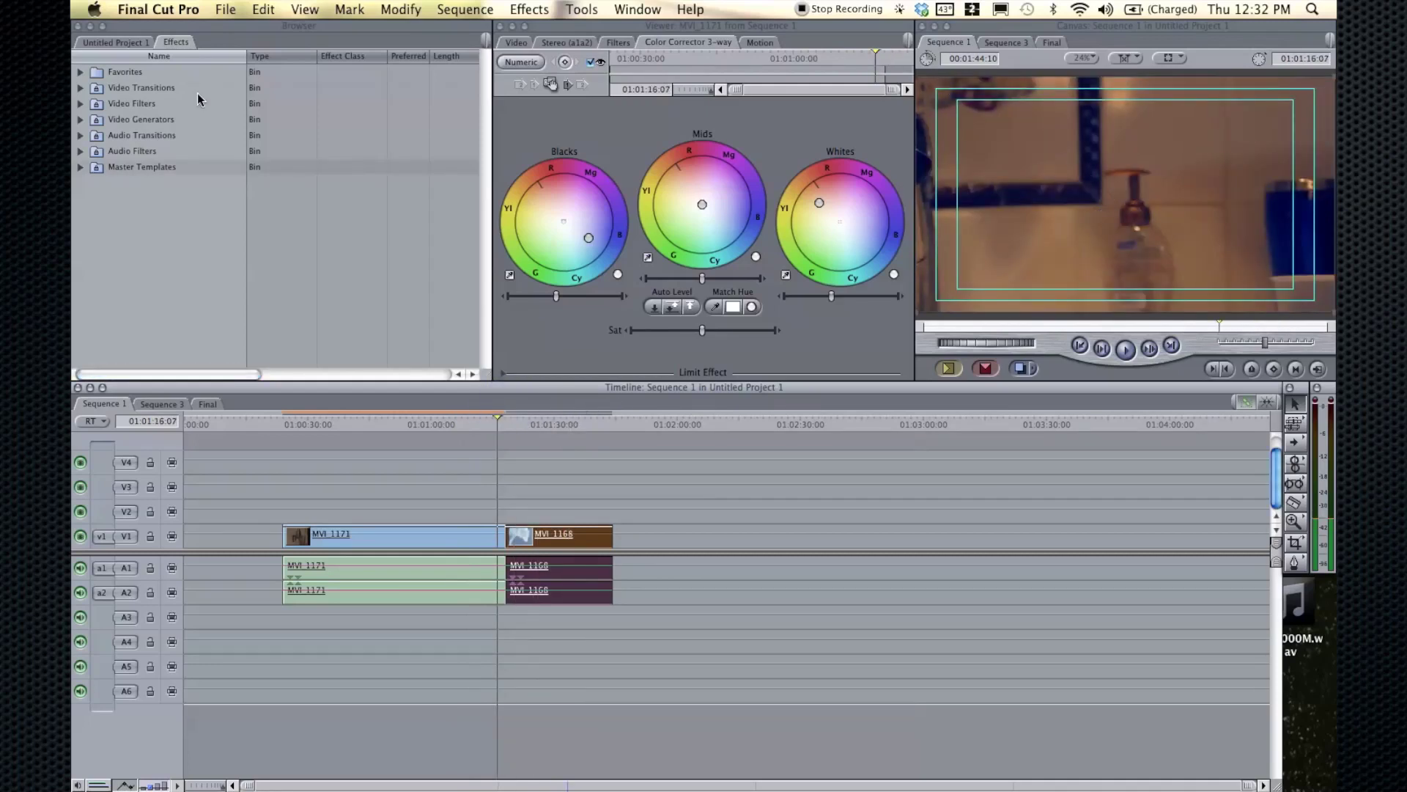
Step: Load the Clouds render generator into the Viewer and scrub its preview
{"action": "left_click", "coordinate": [514, 43]}
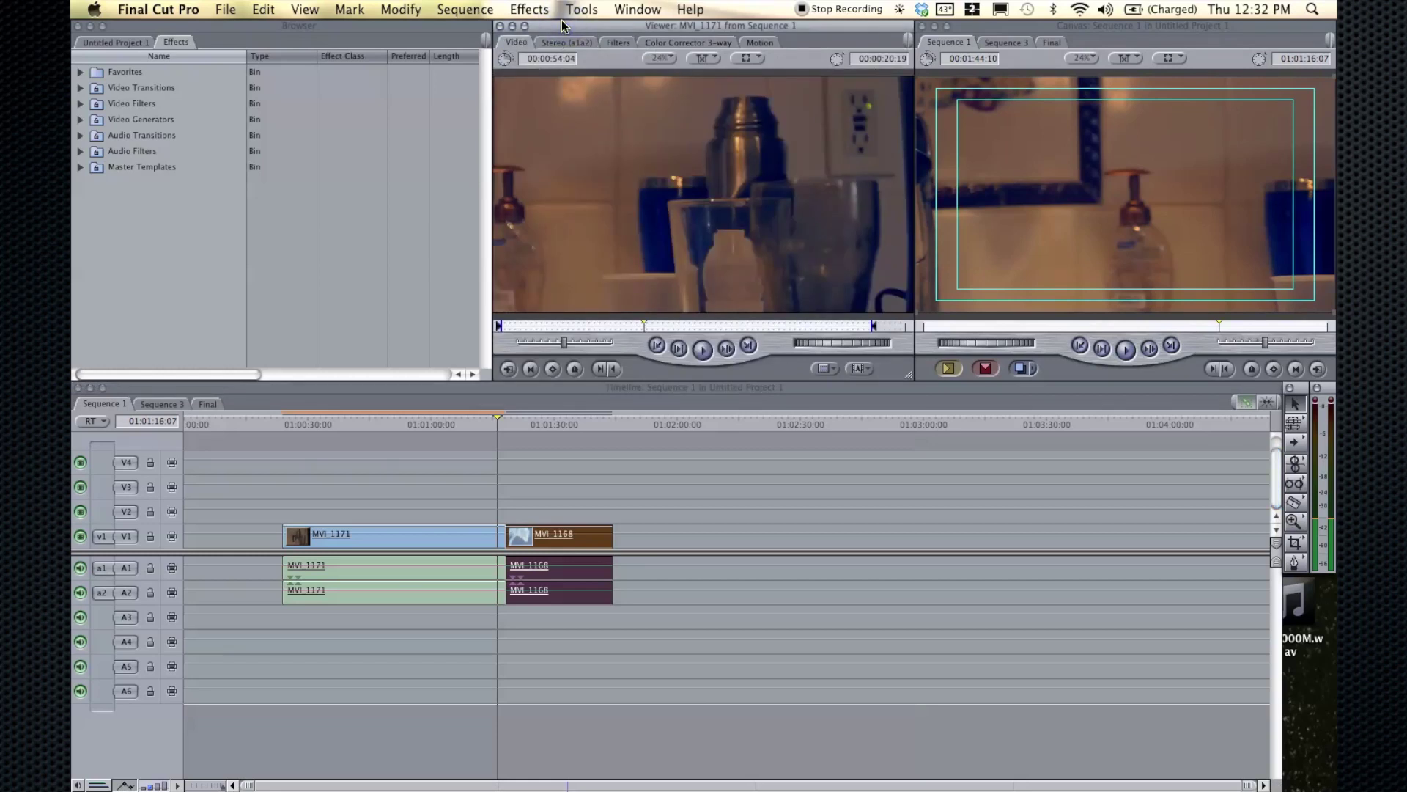
{"action": "left_click", "coordinate": [860, 369]}
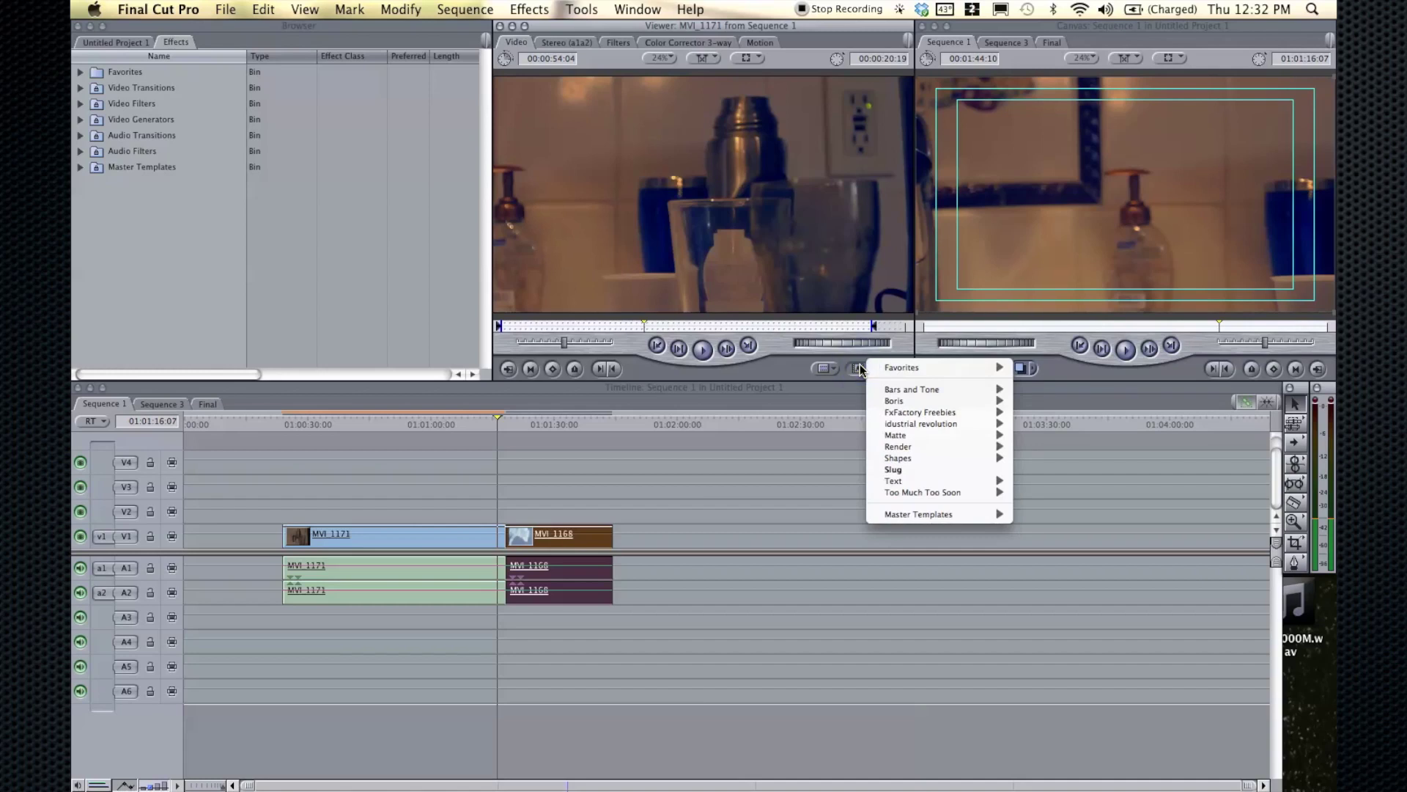
{"action": "mouse_move", "coordinate": [911, 394]}
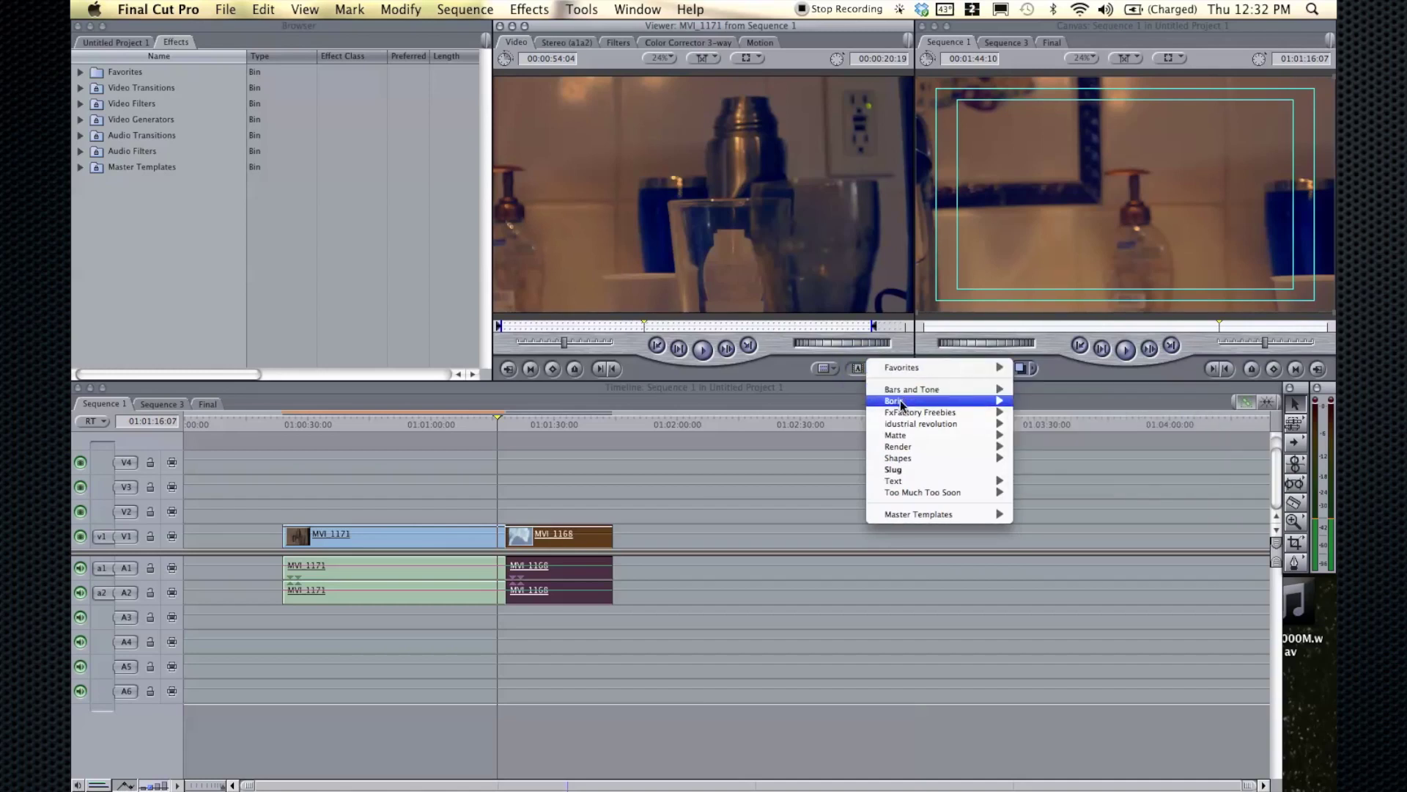
{"action": "mouse_move", "coordinate": [893, 437]}
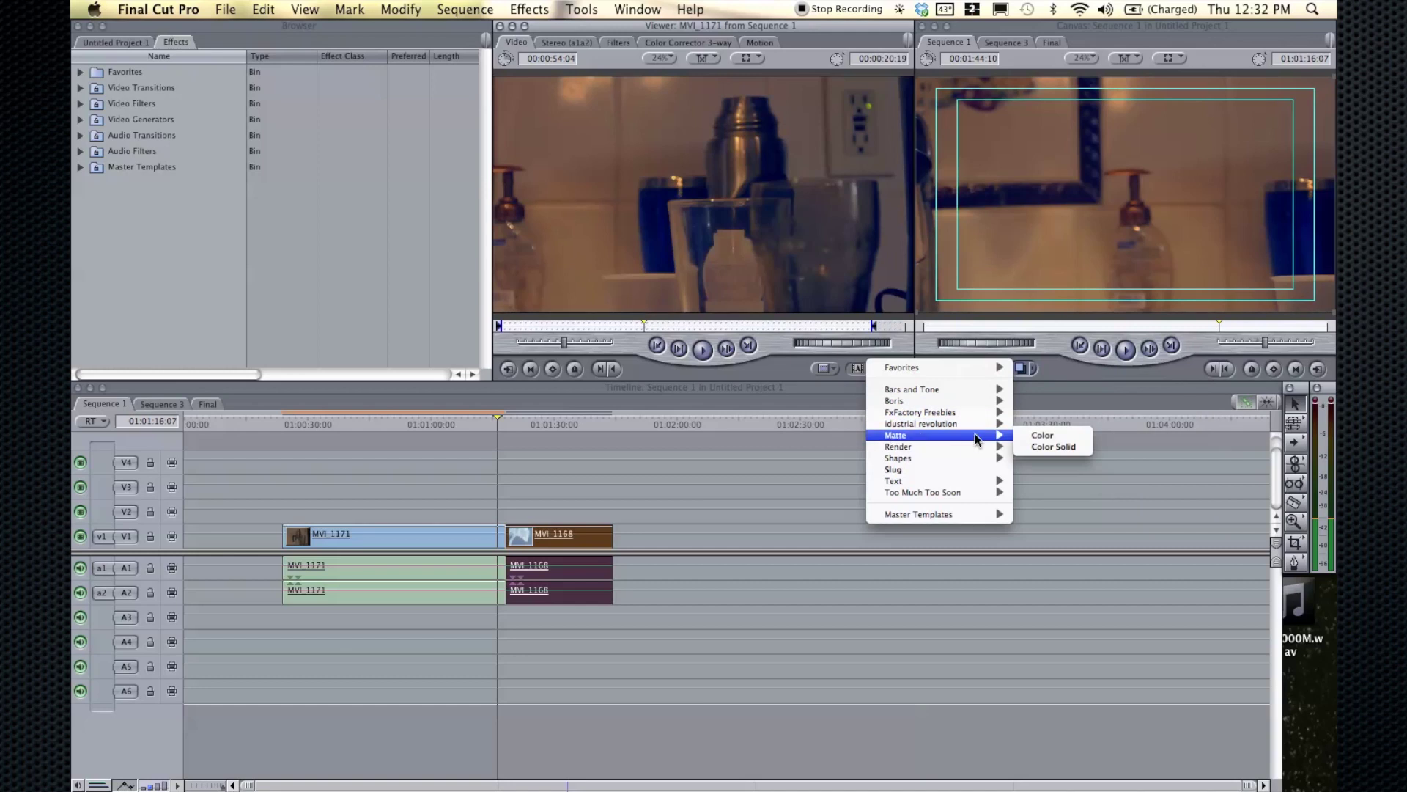
{"action": "mouse_move", "coordinate": [965, 450]}
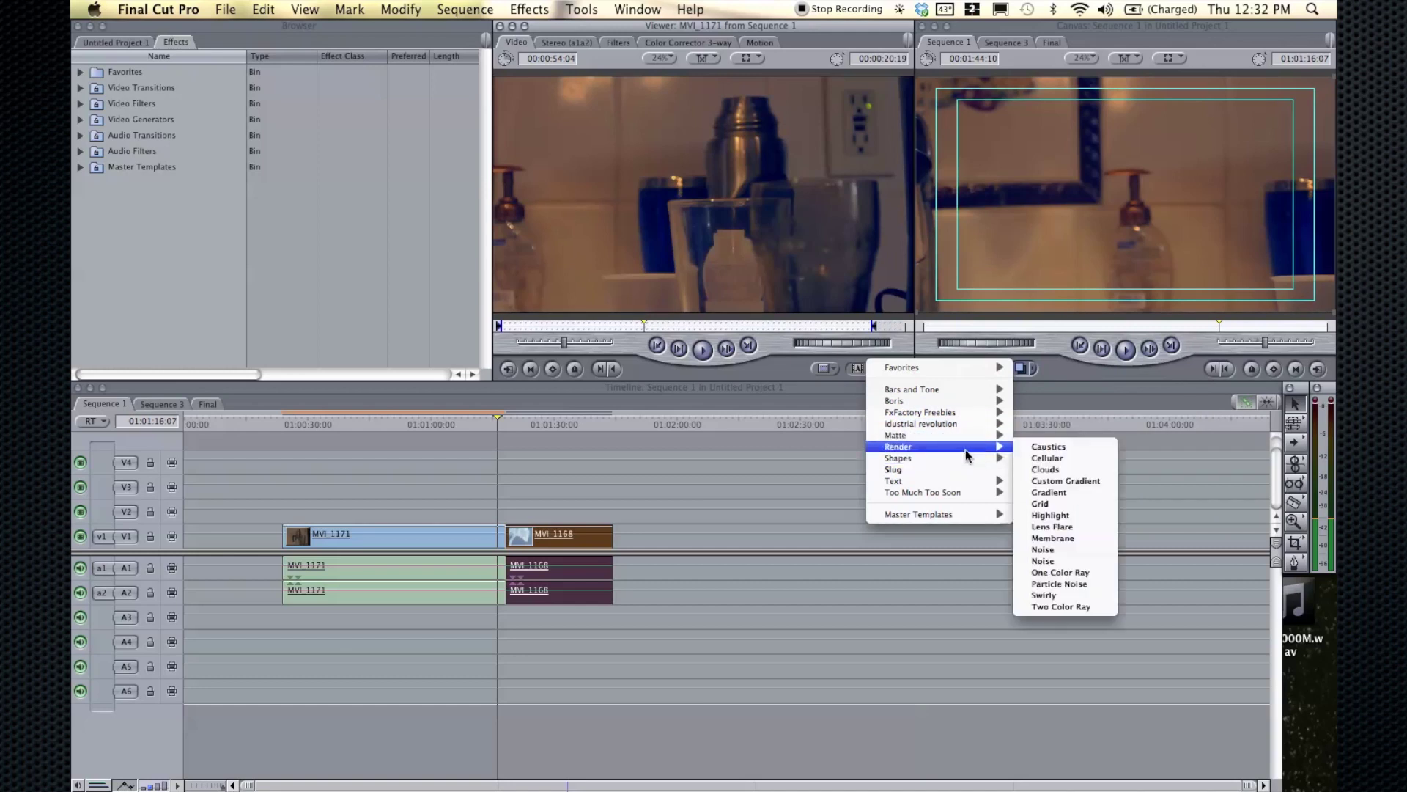
{"action": "left_click", "coordinate": [1067, 469]}
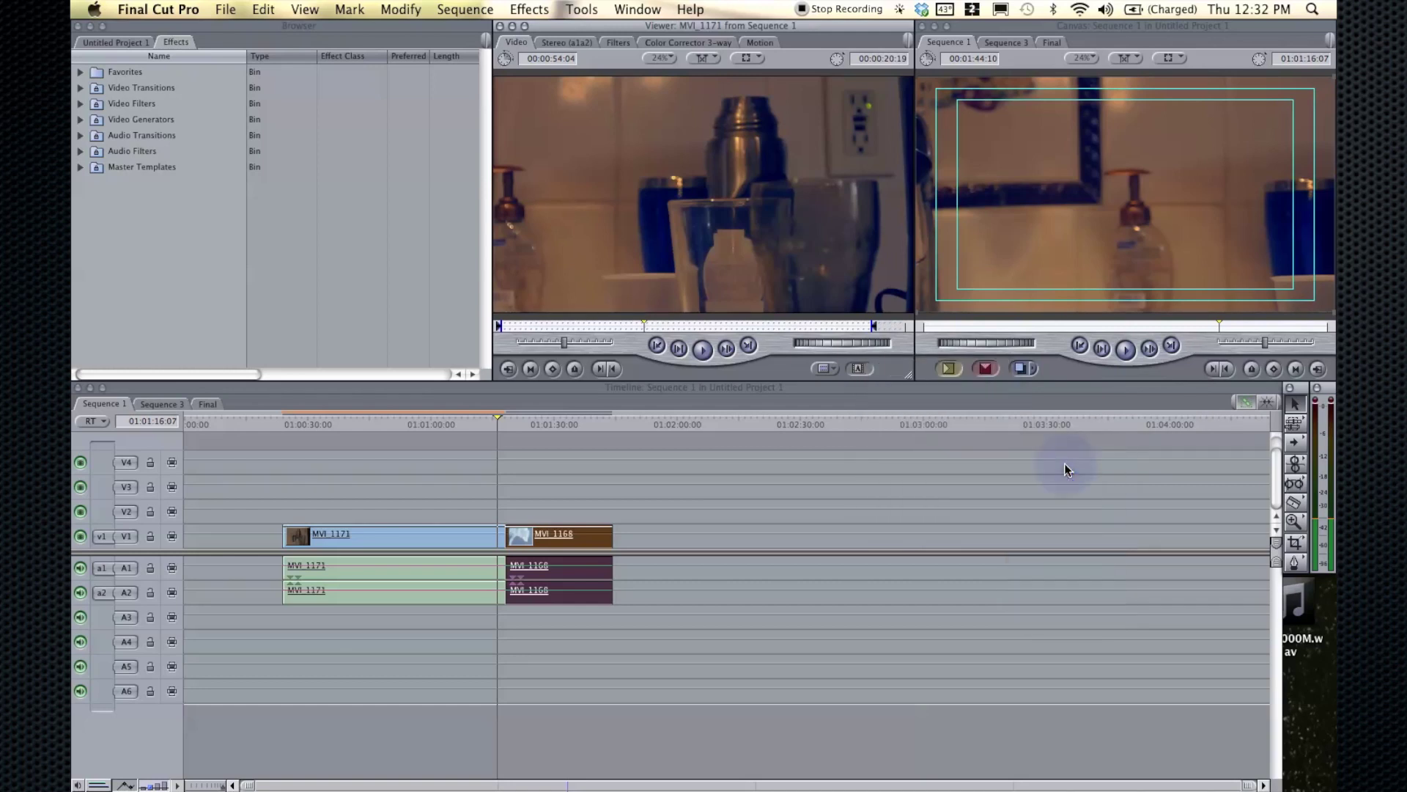
{"action": "left_click", "coordinate": [735, 323]}
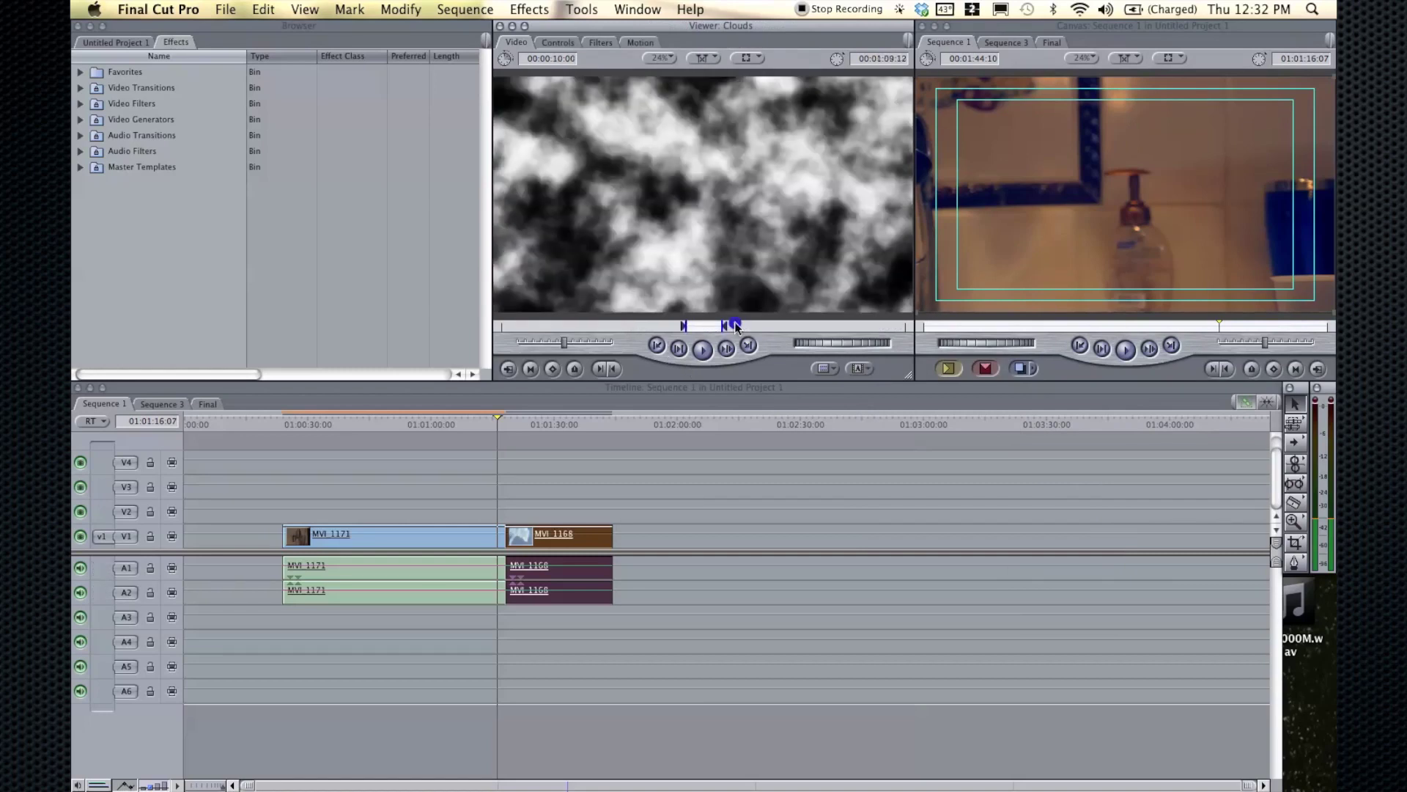
{"action": "mouse_move", "coordinate": [735, 326]}
{"action": "left_mouse_down"}
{"action": "mouse_move", "coordinate": [651, 323]}
{"action": "mouse_move", "coordinate": [743, 323]}
{"action": "mouse_move", "coordinate": [710, 323]}
{"action": "left_mouse_up"}
Step: Inspect the Clouds generator's Filters and Controls, nudging Horizontal Scale slightly
{"action": "left_click", "coordinate": [598, 42]}
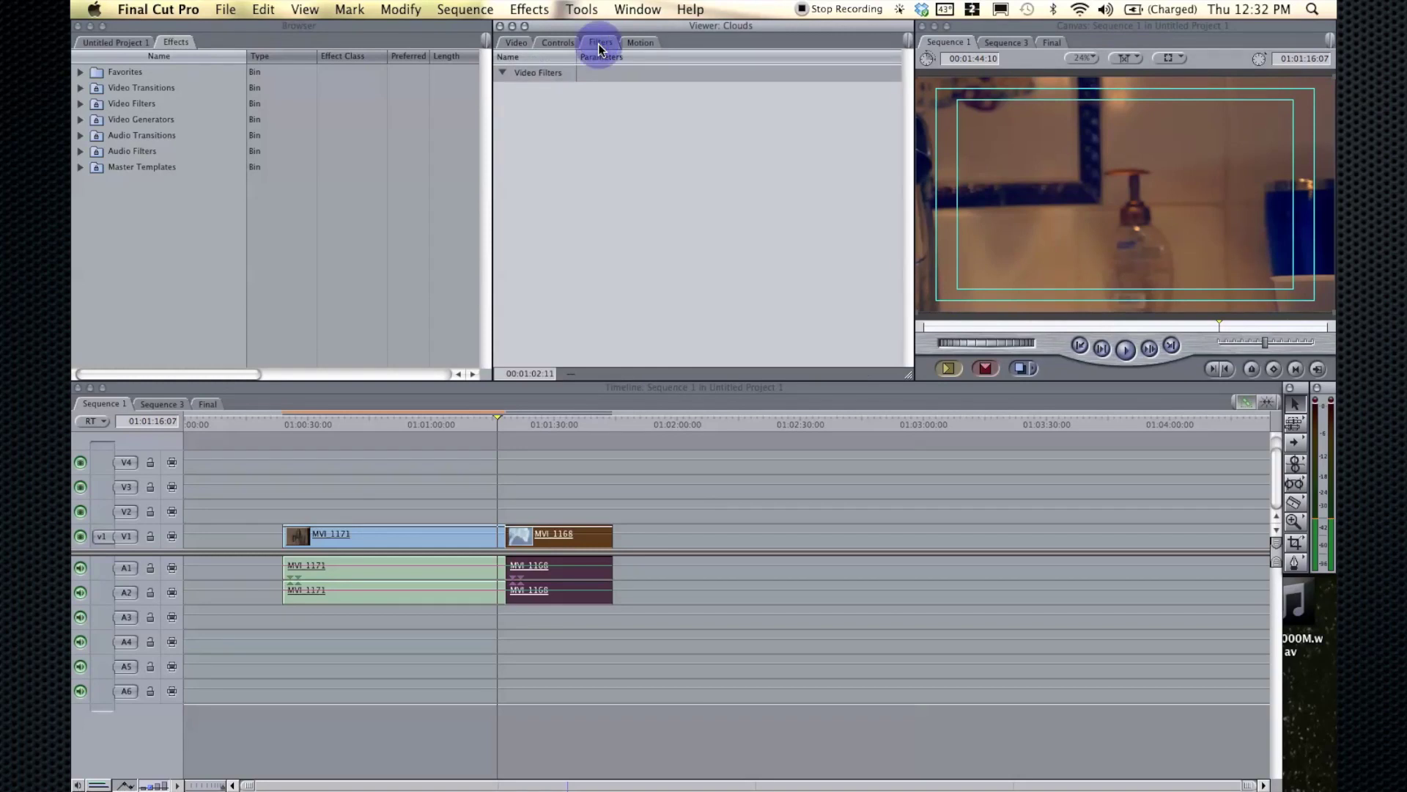
{"action": "left_click", "coordinate": [552, 43]}
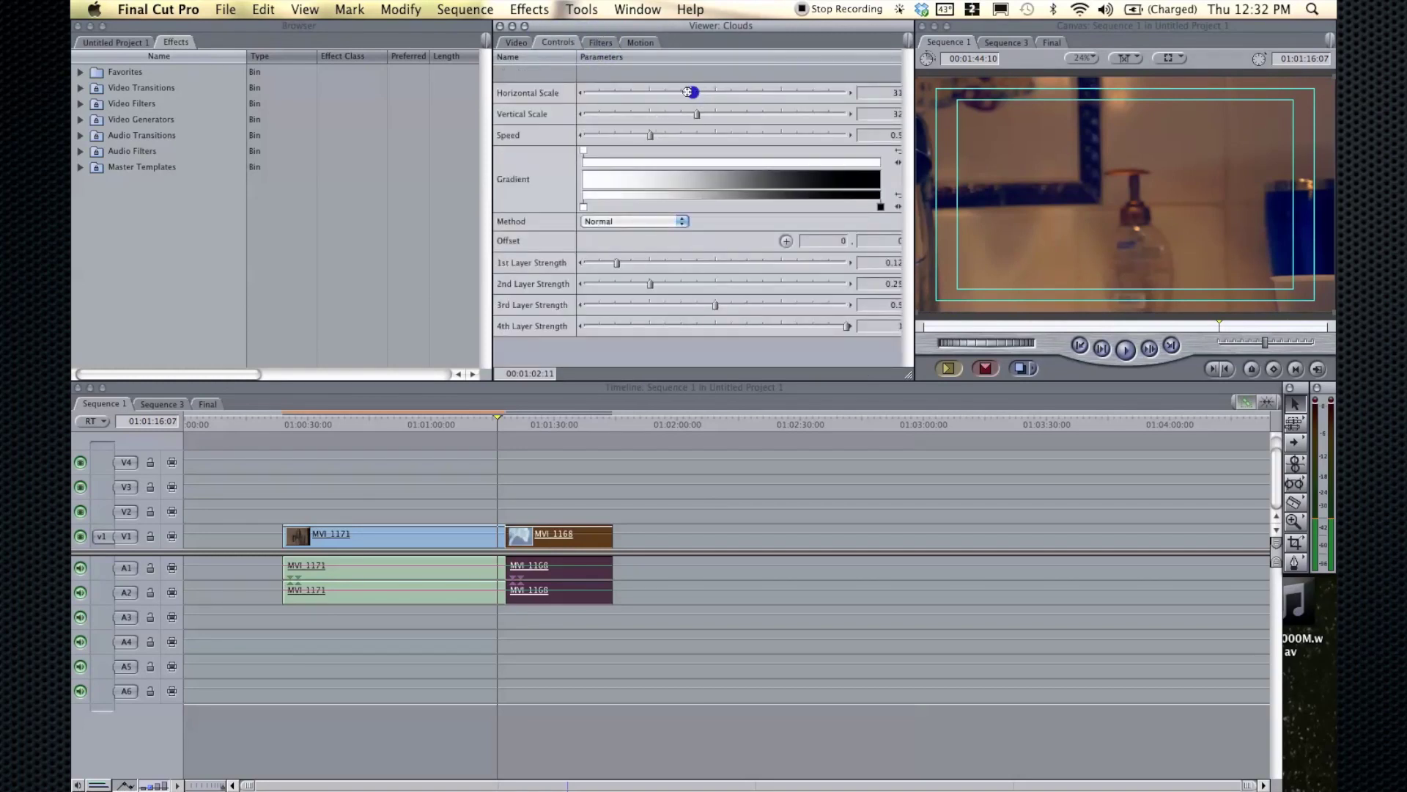
{"action": "left_click_drag", "start_coordinate": [687, 91], "coordinate": [693, 93]}
{"action": "left_click", "coordinate": [516, 43]}
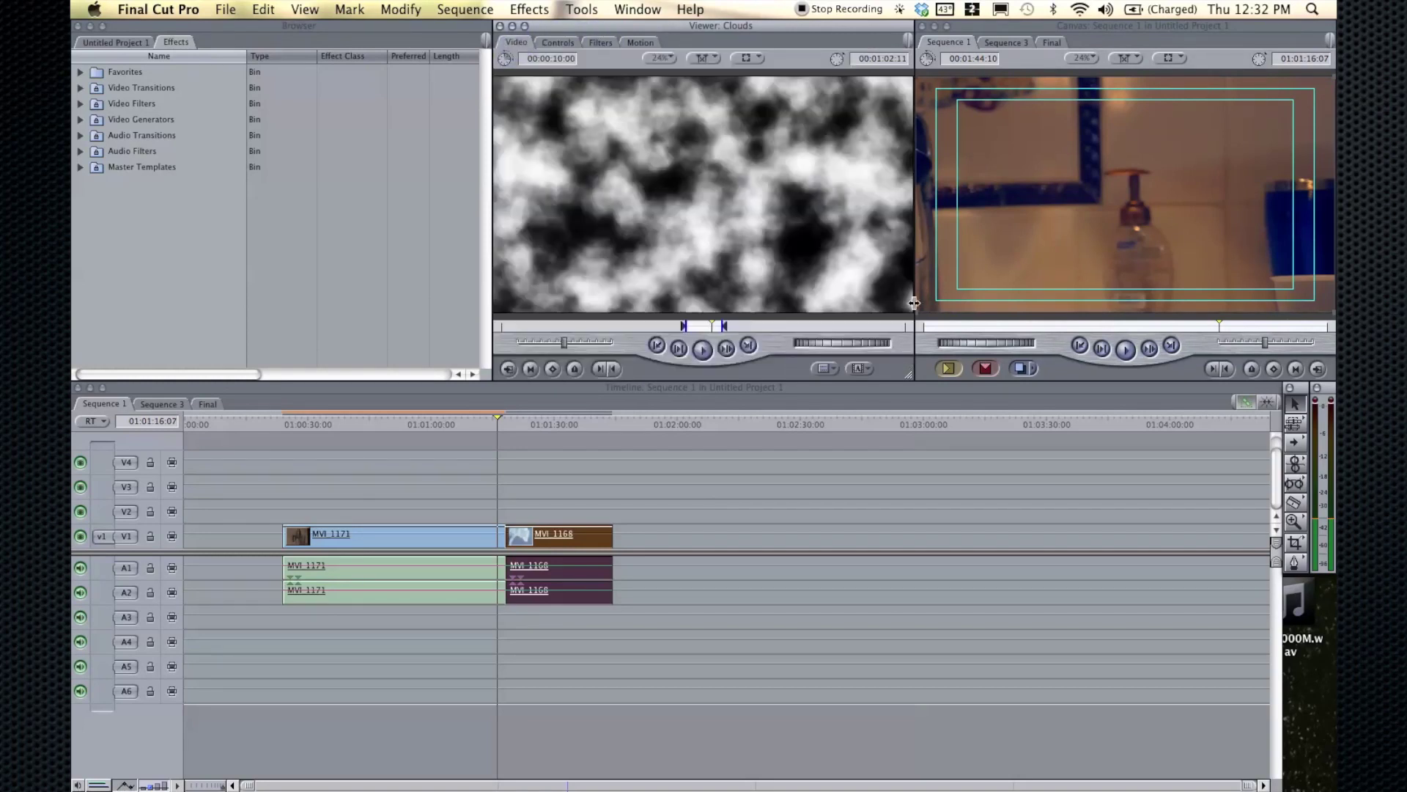
{"action": "left_click", "coordinate": [859, 368]}
Step: Load the plain Text generator, browse the Boris generators, then reopen the generator list
{"action": "mouse_move", "coordinate": [900, 504]}
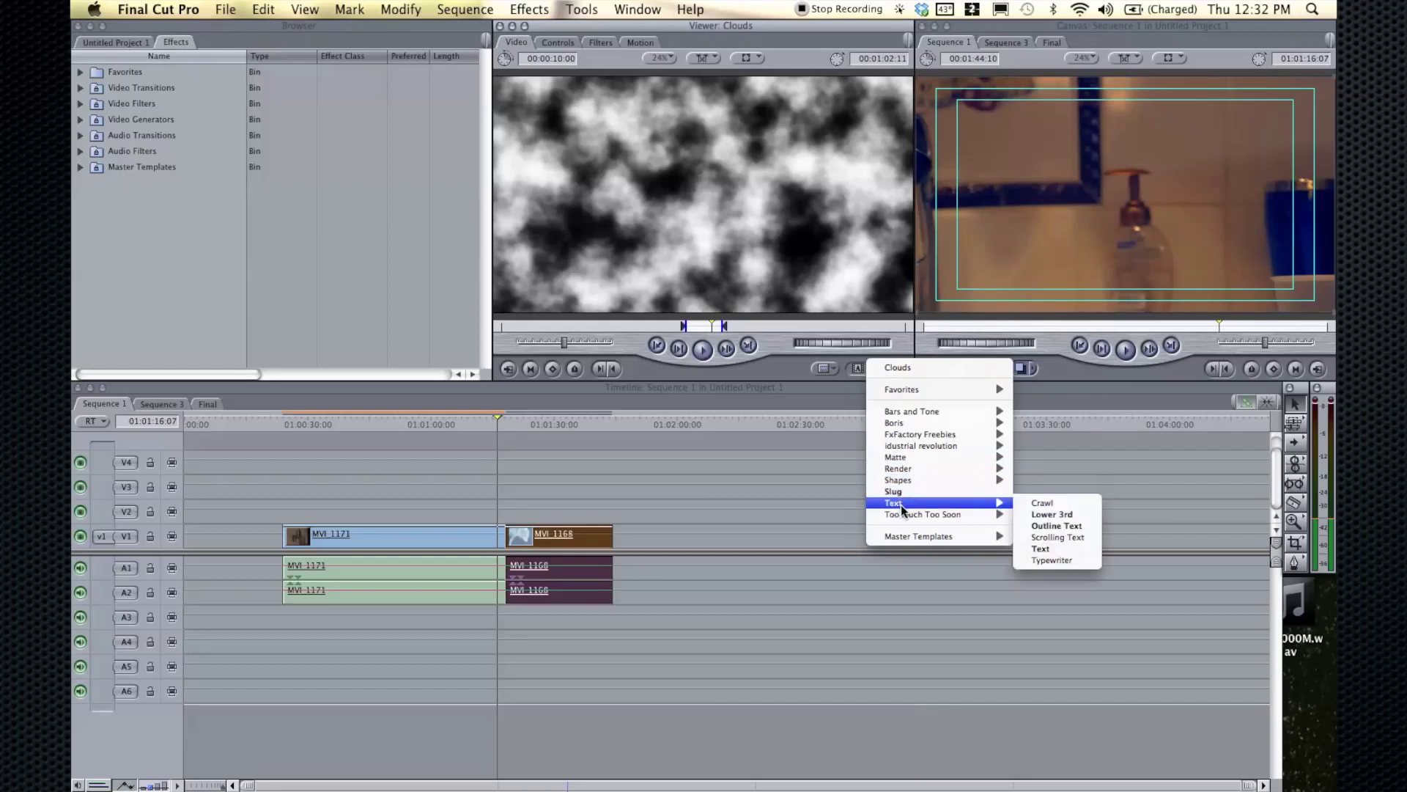
{"action": "left_click", "coordinate": [1058, 550]}
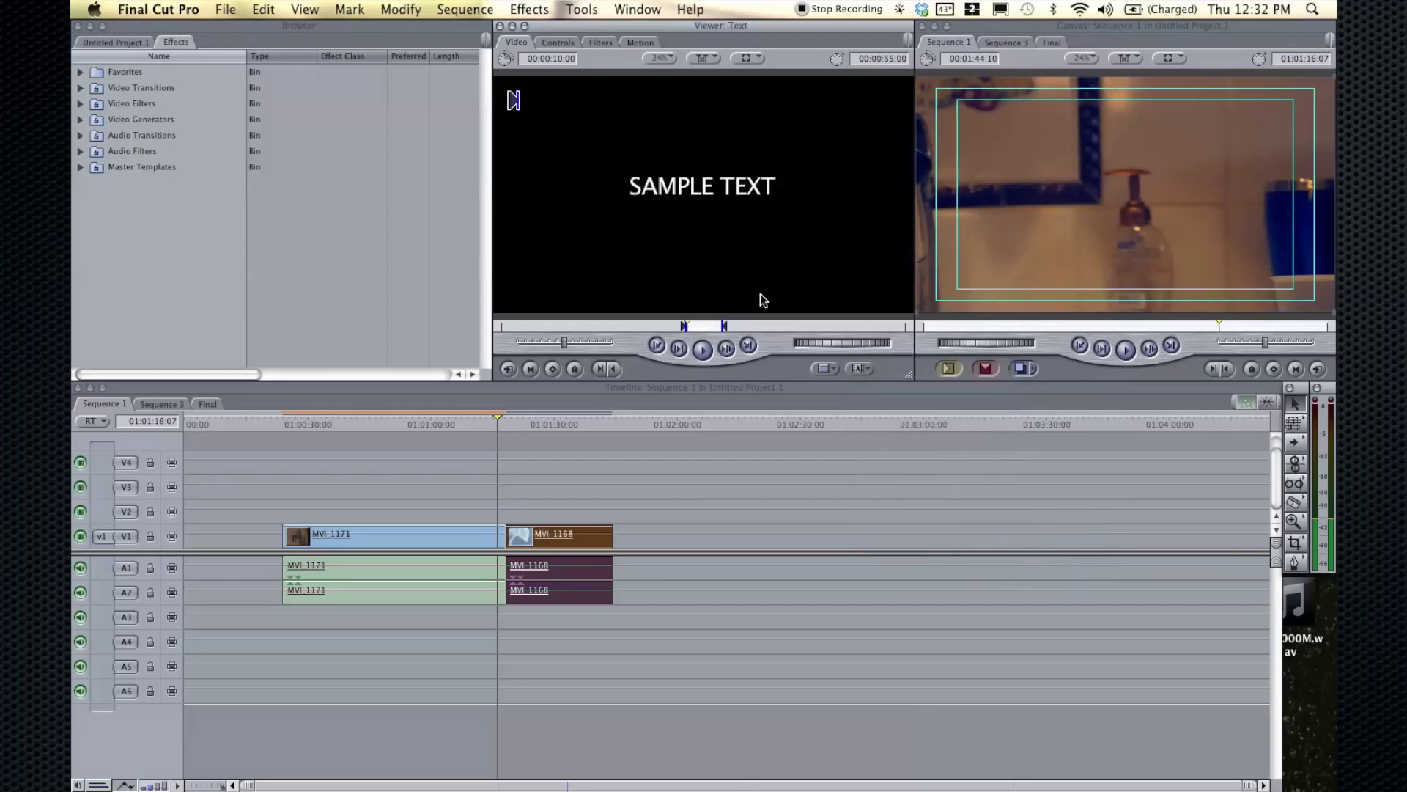
{"action": "left_click", "coordinate": [867, 374]}
{"action": "mouse_move", "coordinate": [927, 425]}
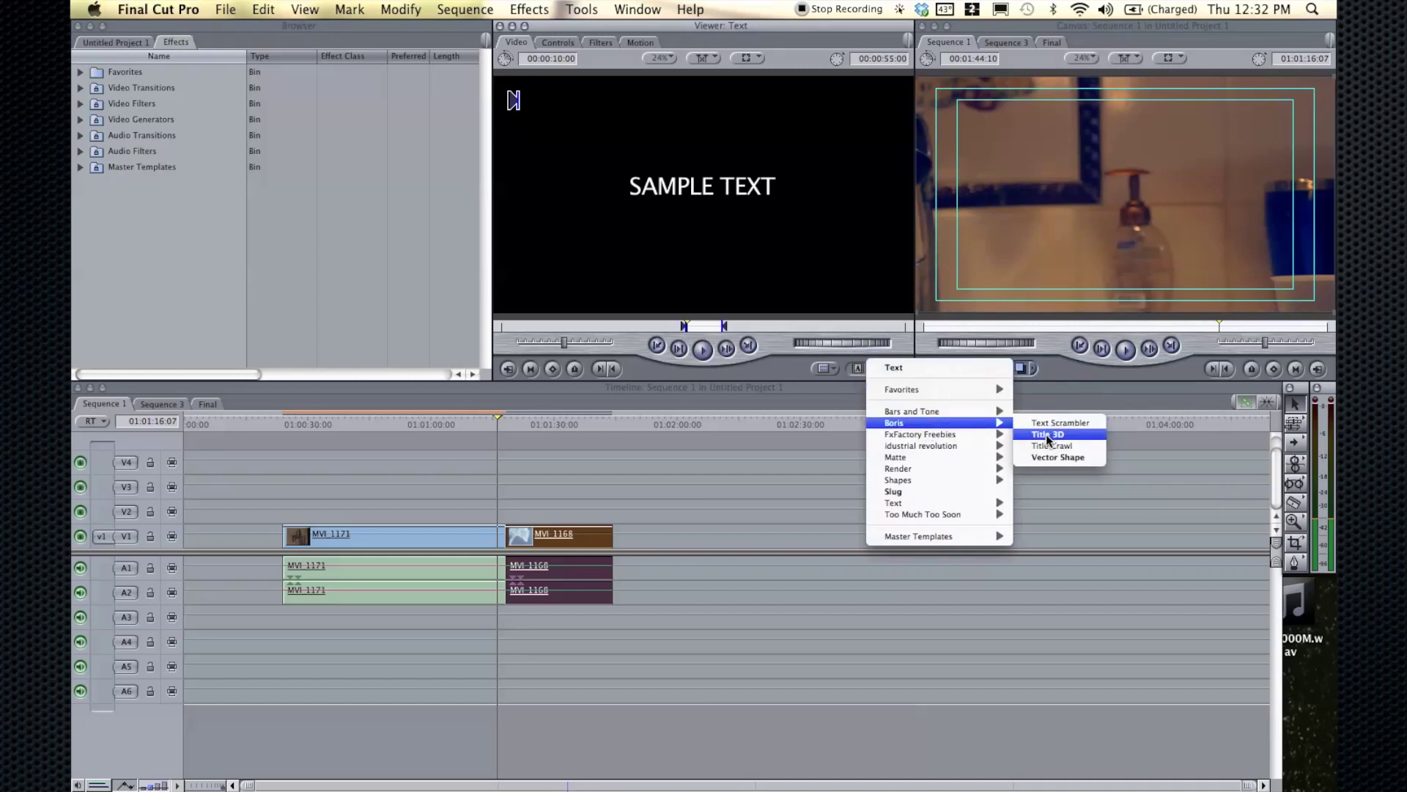
{"action": "left_click", "coordinate": [894, 367]}
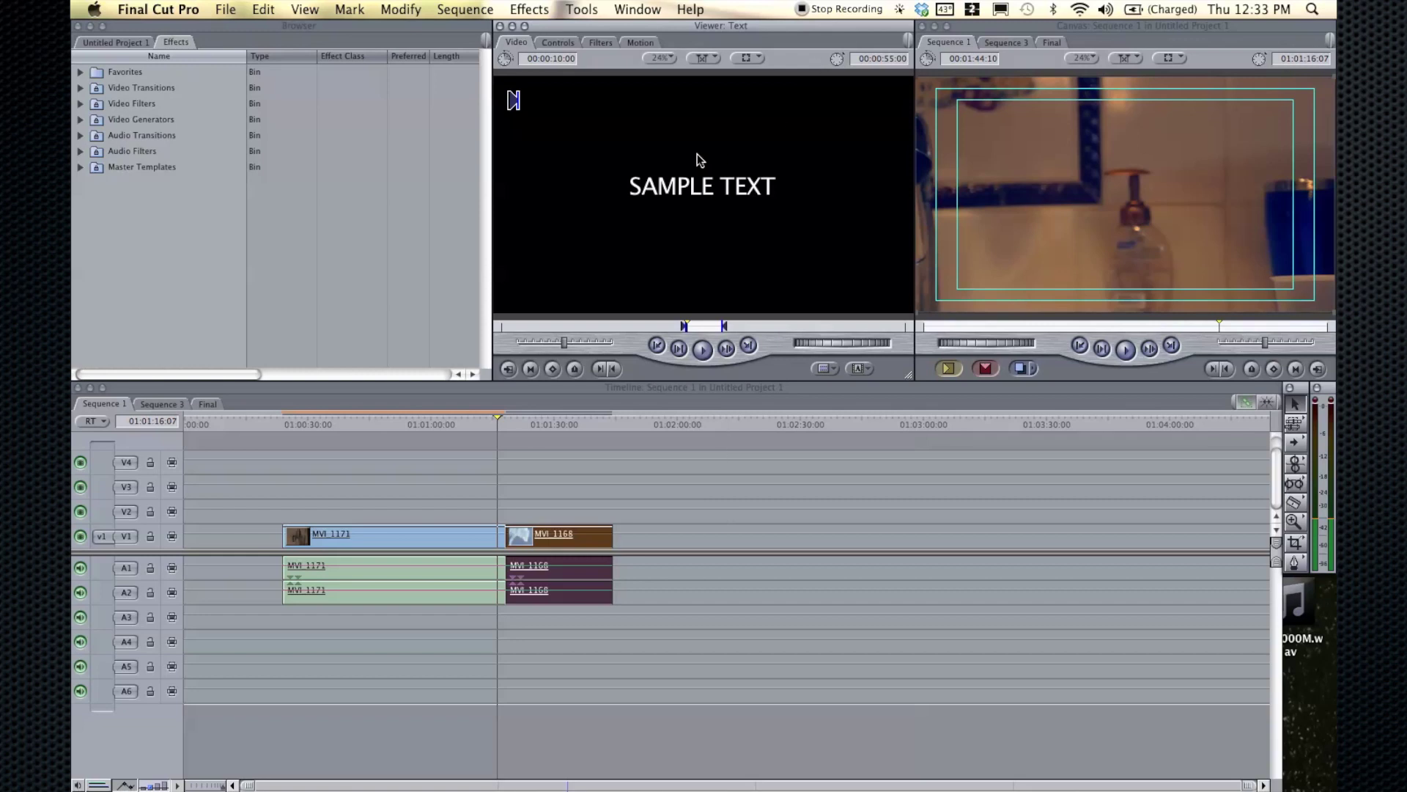
{"action": "left_click", "coordinate": [862, 363]}
Step: Place a Lower 3rd title on V1 right after MVI_1168
{"action": "mouse_move", "coordinate": [909, 503]}
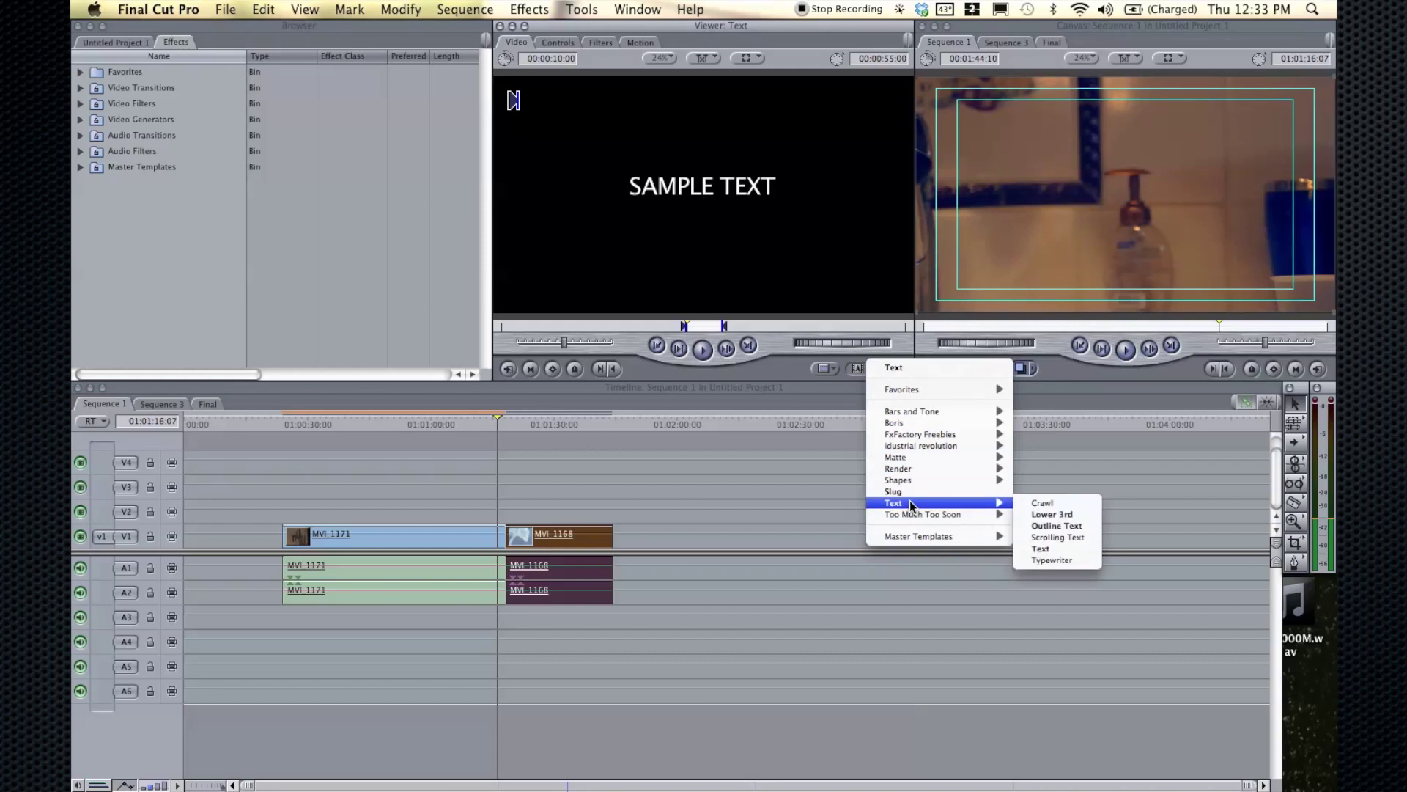
{"action": "left_click", "coordinate": [1044, 514]}
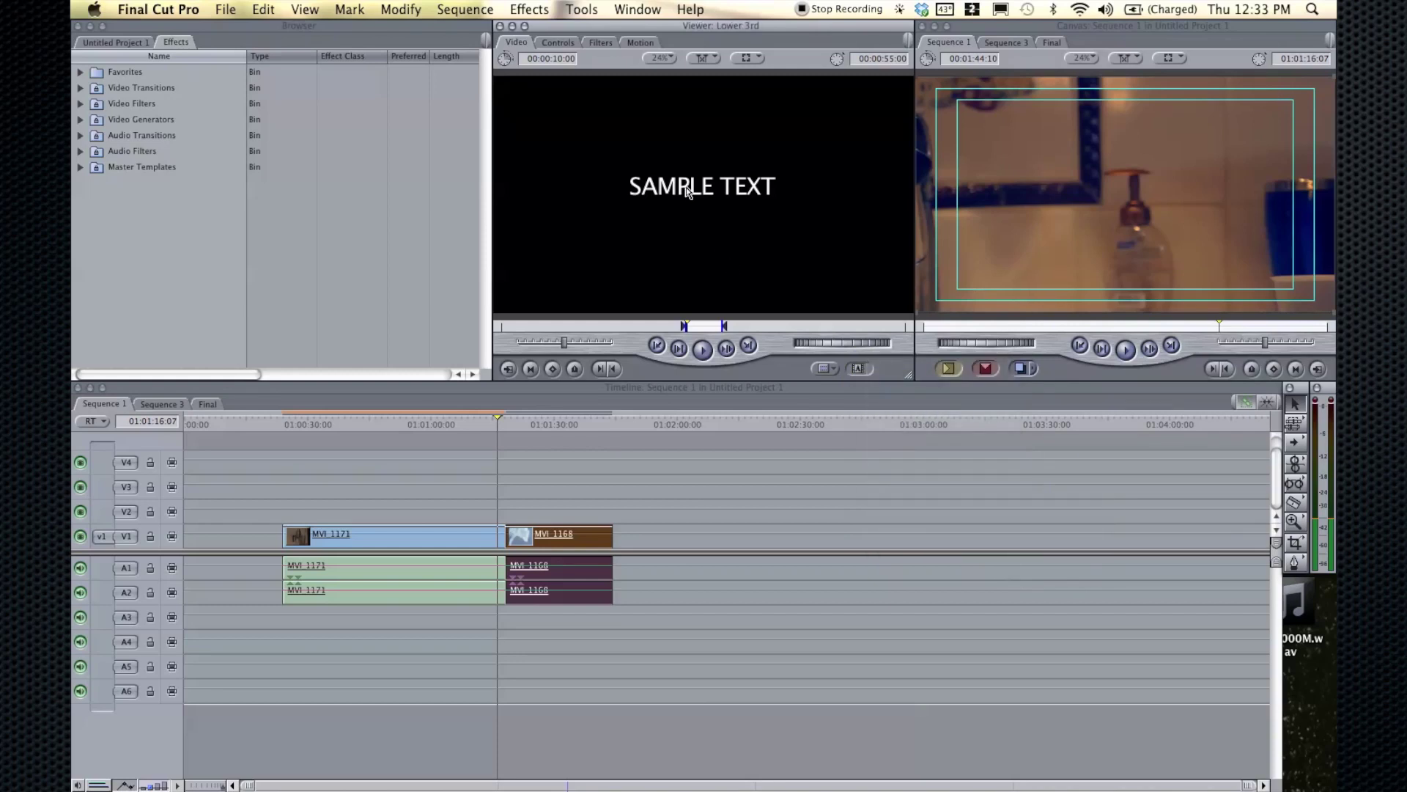
{"action": "left_click_drag", "start_coordinate": [614, 226], "coordinate": [705, 537]}
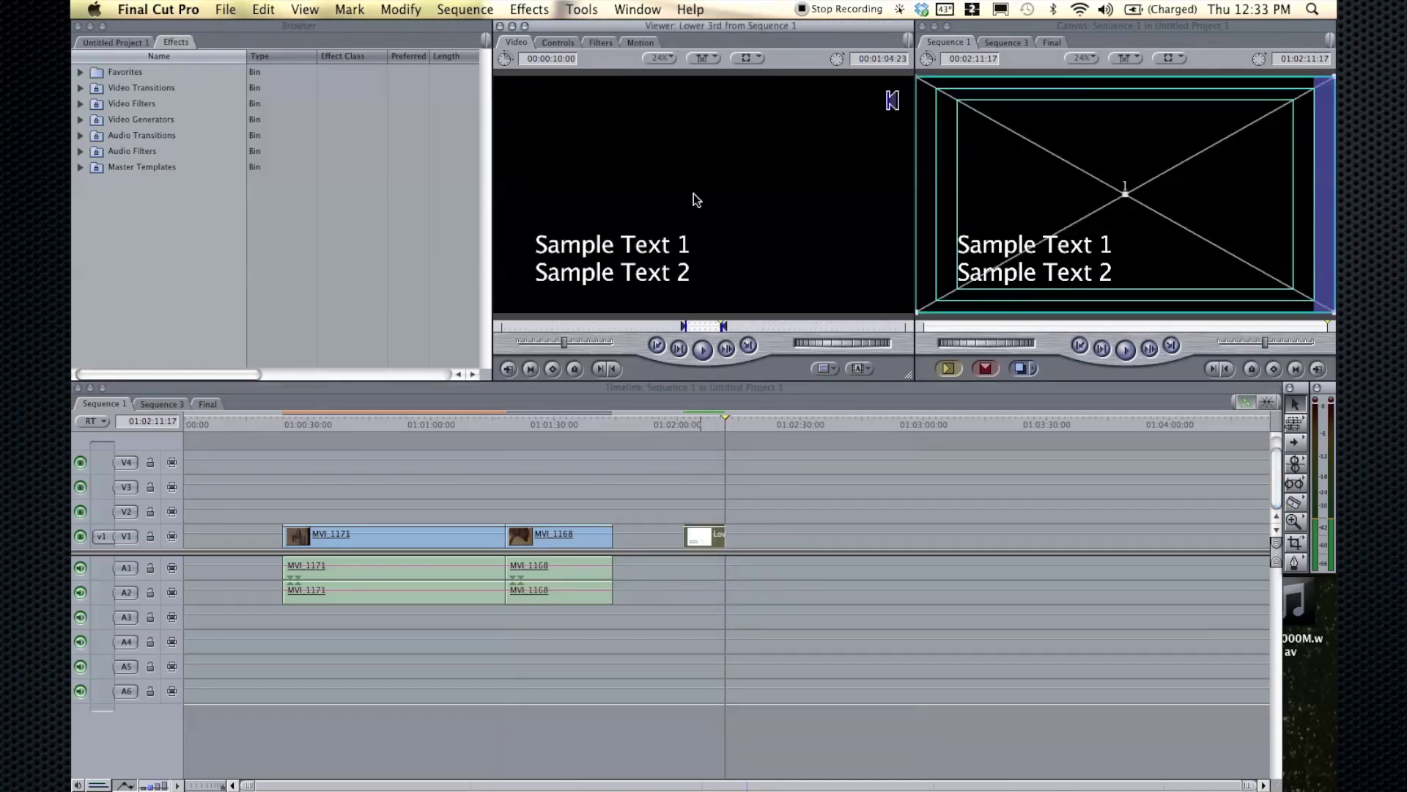
Step: Change the title's Text 1 to 'Lower Third', enlarge it slightly, and select the title clip
{"action": "left_click", "coordinate": [555, 40]}
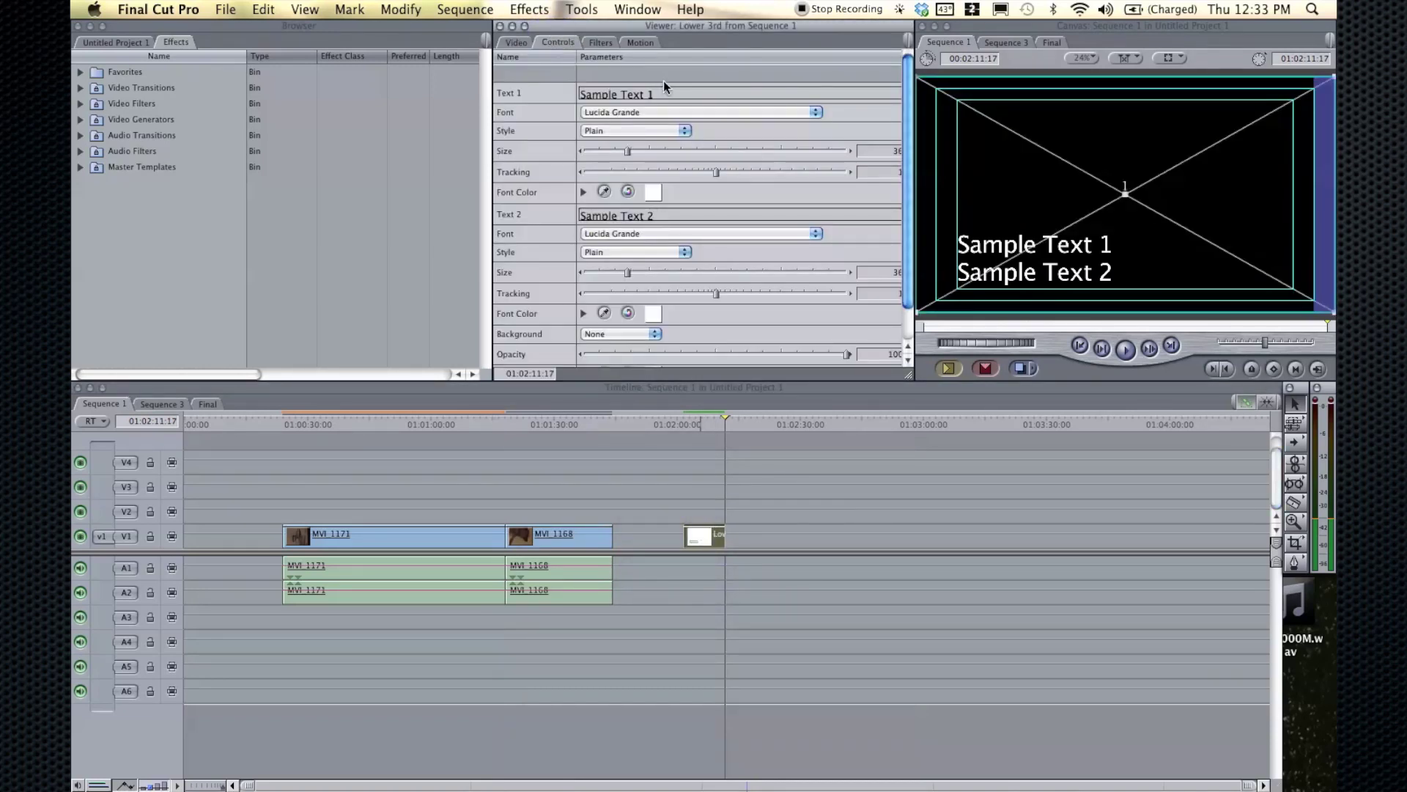
{"action": "left_click", "coordinate": [656, 88]}
{"action": "type", "text": "Lower "}
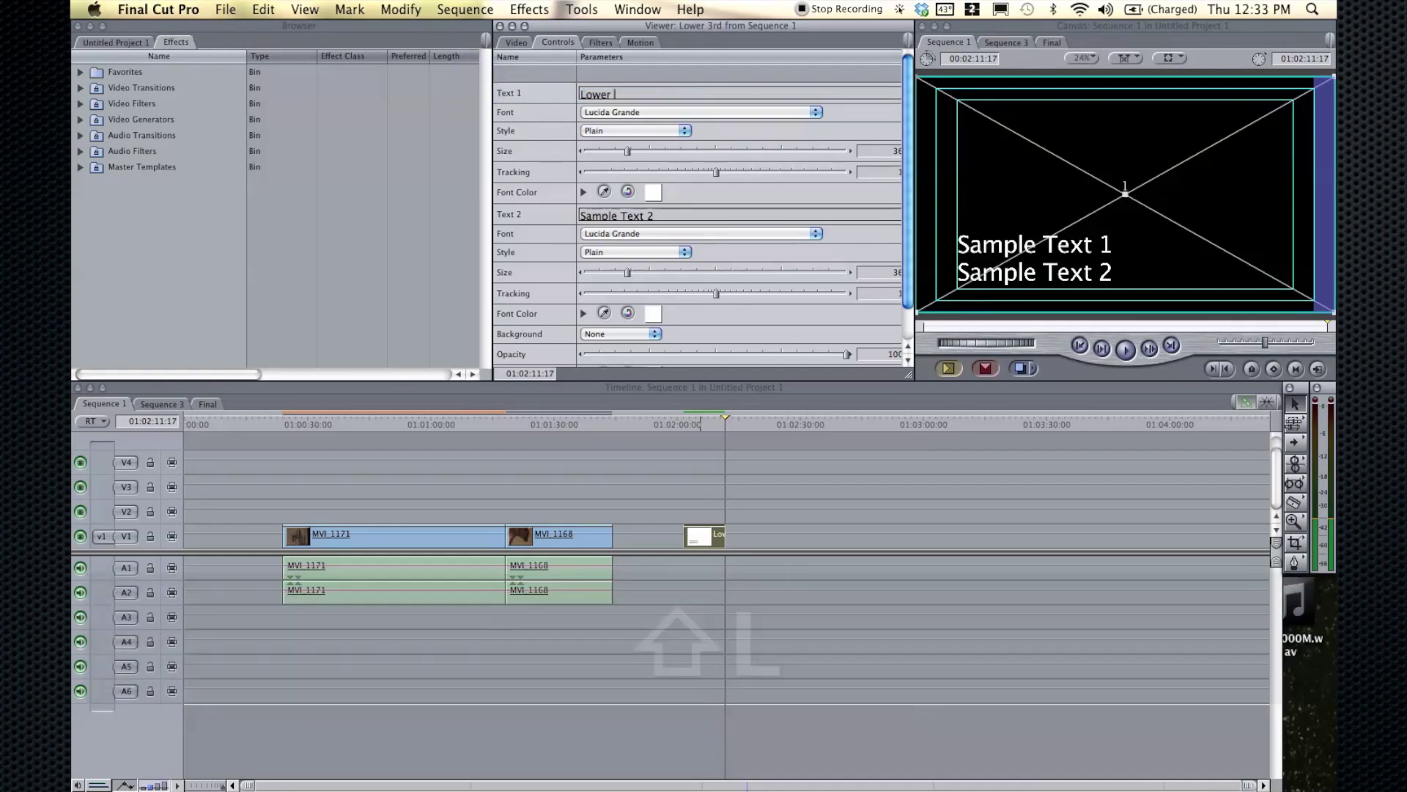
{"action": "type", "text": "Third"}
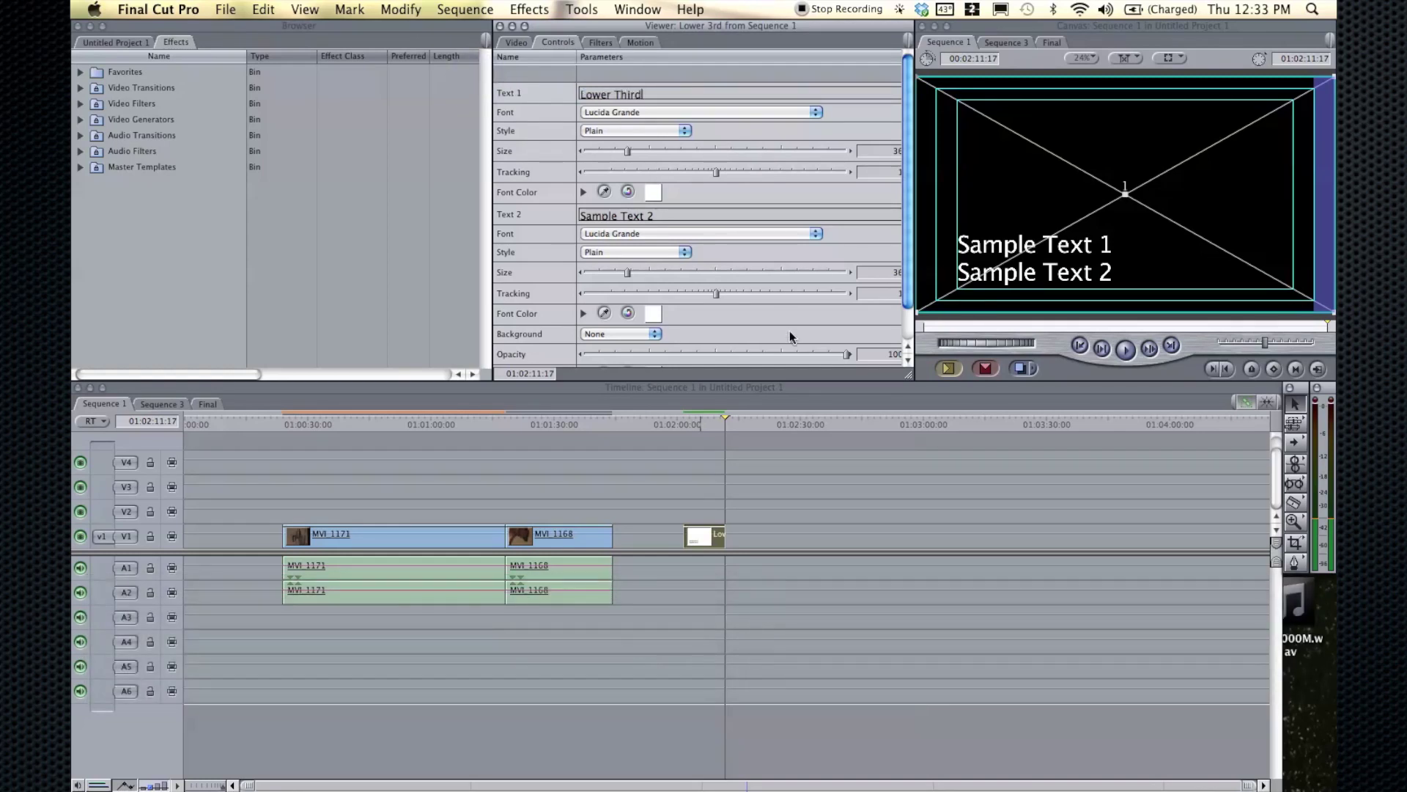
{"action": "left_click", "coordinate": [776, 477]}
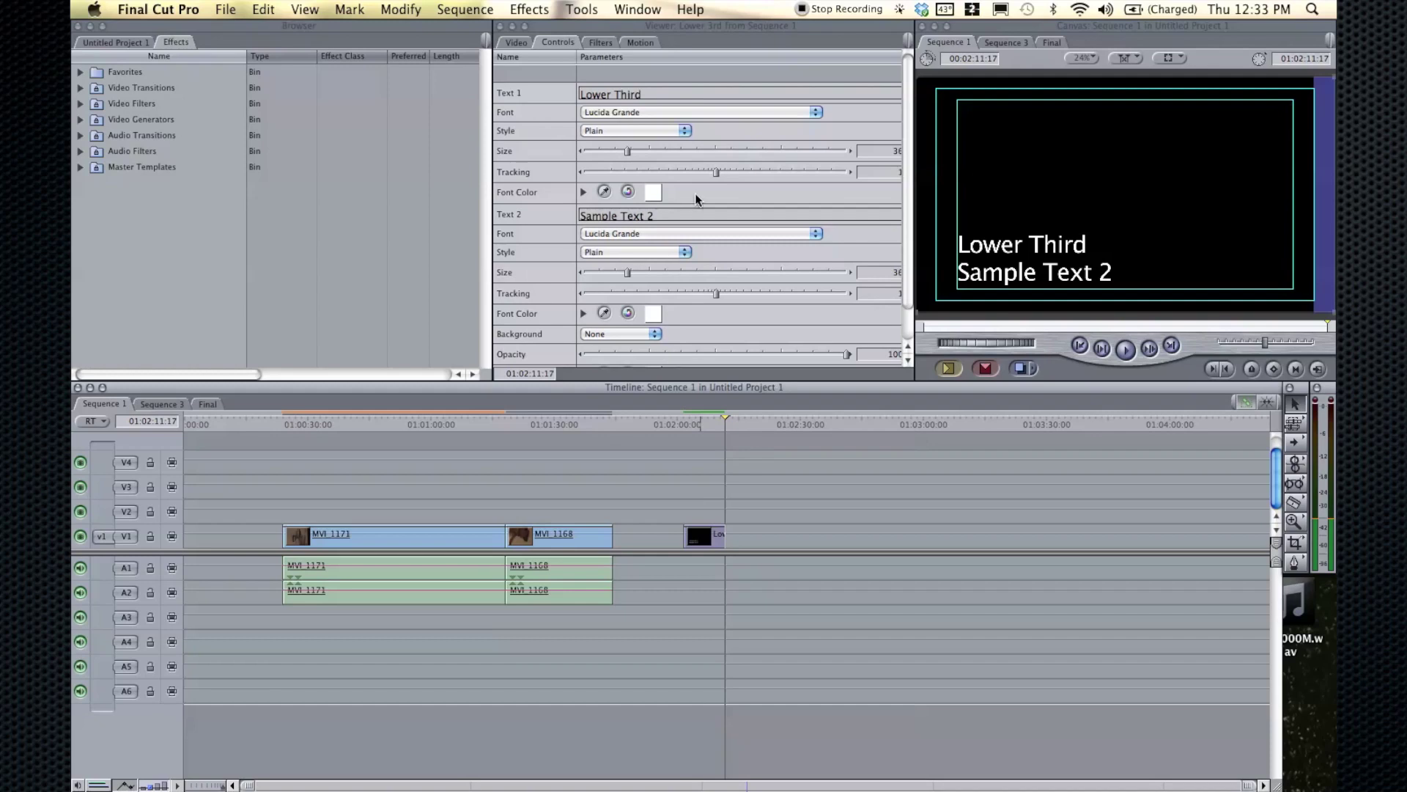
{"action": "mouse_move", "coordinate": [632, 148]}
{"action": "left_mouse_down"}
{"action": "mouse_move", "coordinate": [664, 148]}
{"action": "mouse_move", "coordinate": [628, 143]}
{"action": "left_mouse_up"}
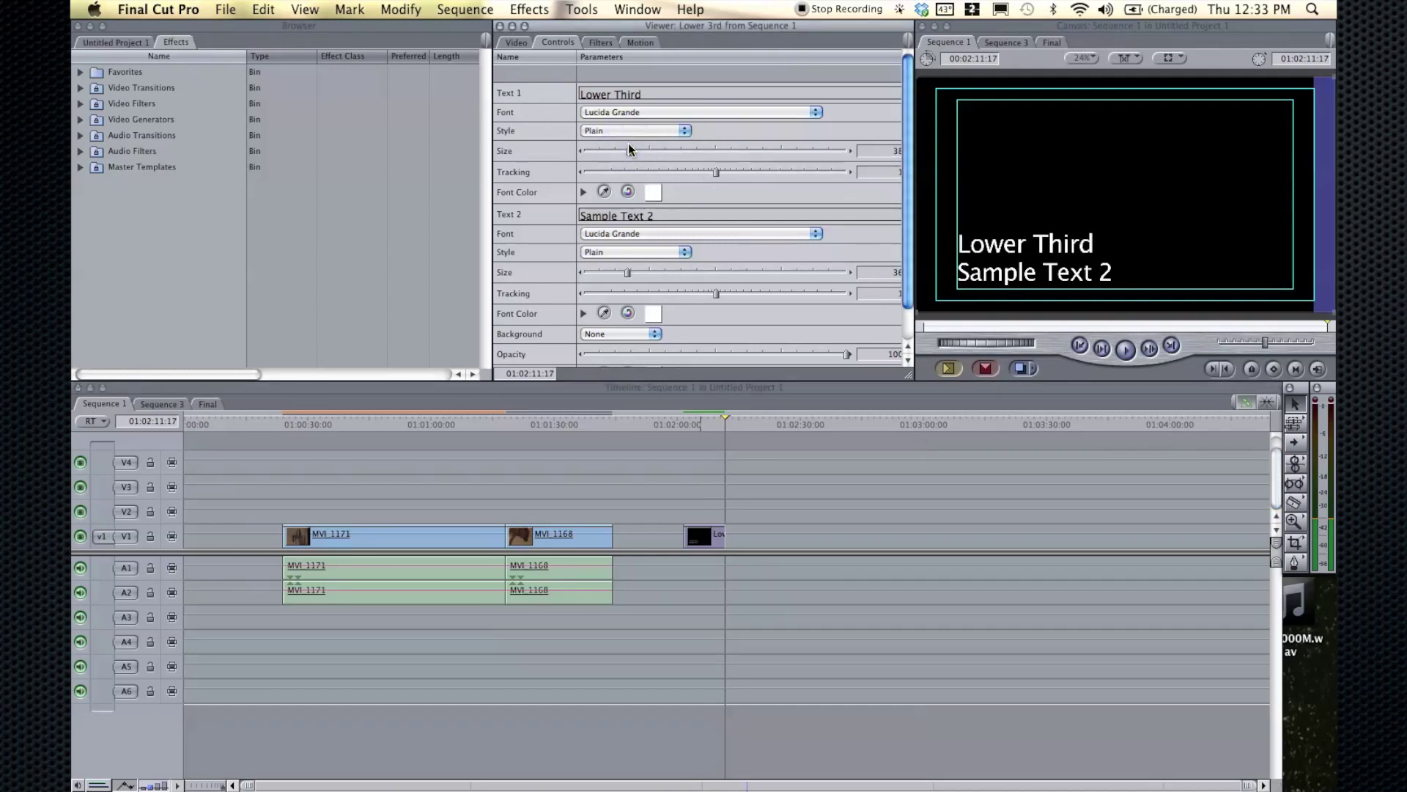
{"action": "double_click", "coordinate": [697, 536]}
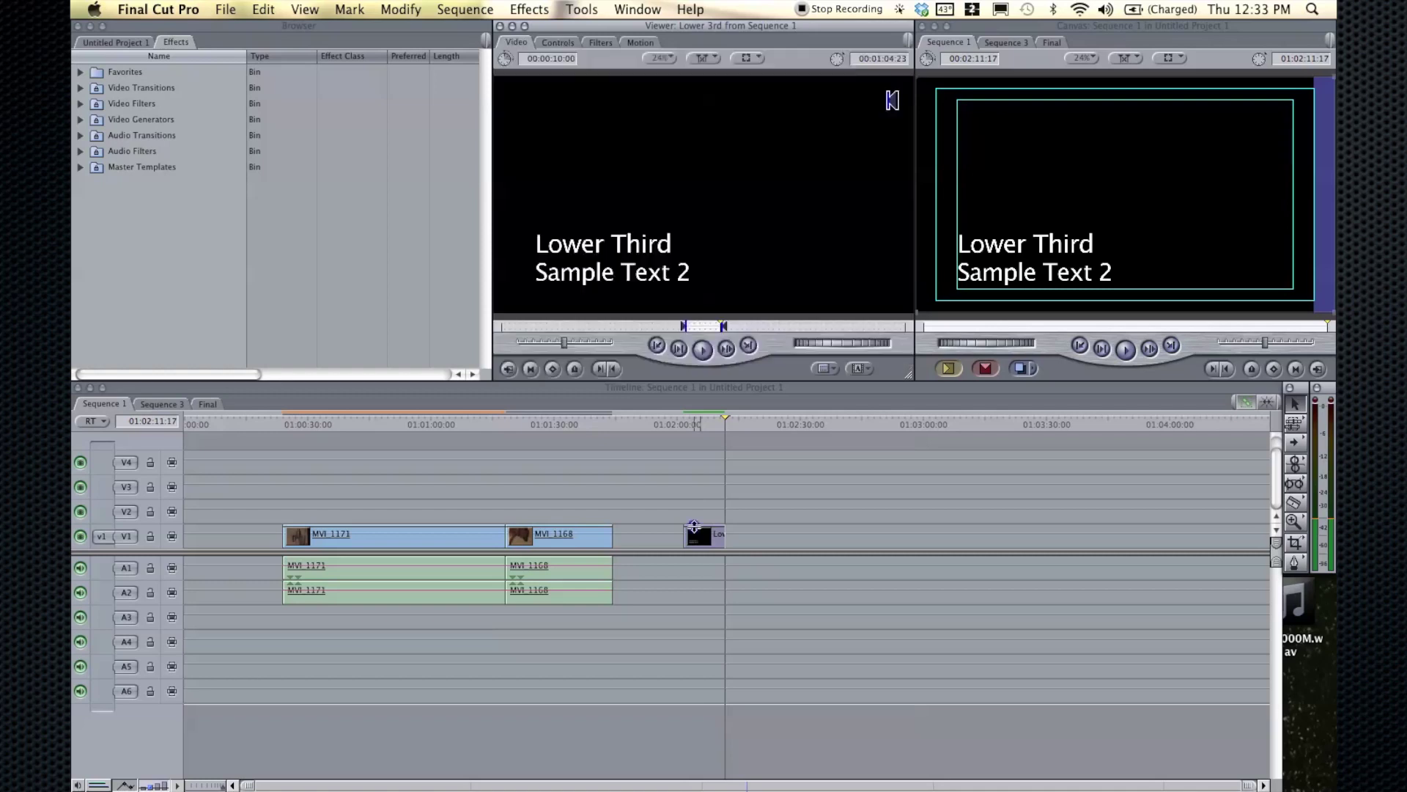
Step: Delete the Lower Third title from Sequence 1 and widen the Motion settings panel
{"action": "key", "text": "Delete"}
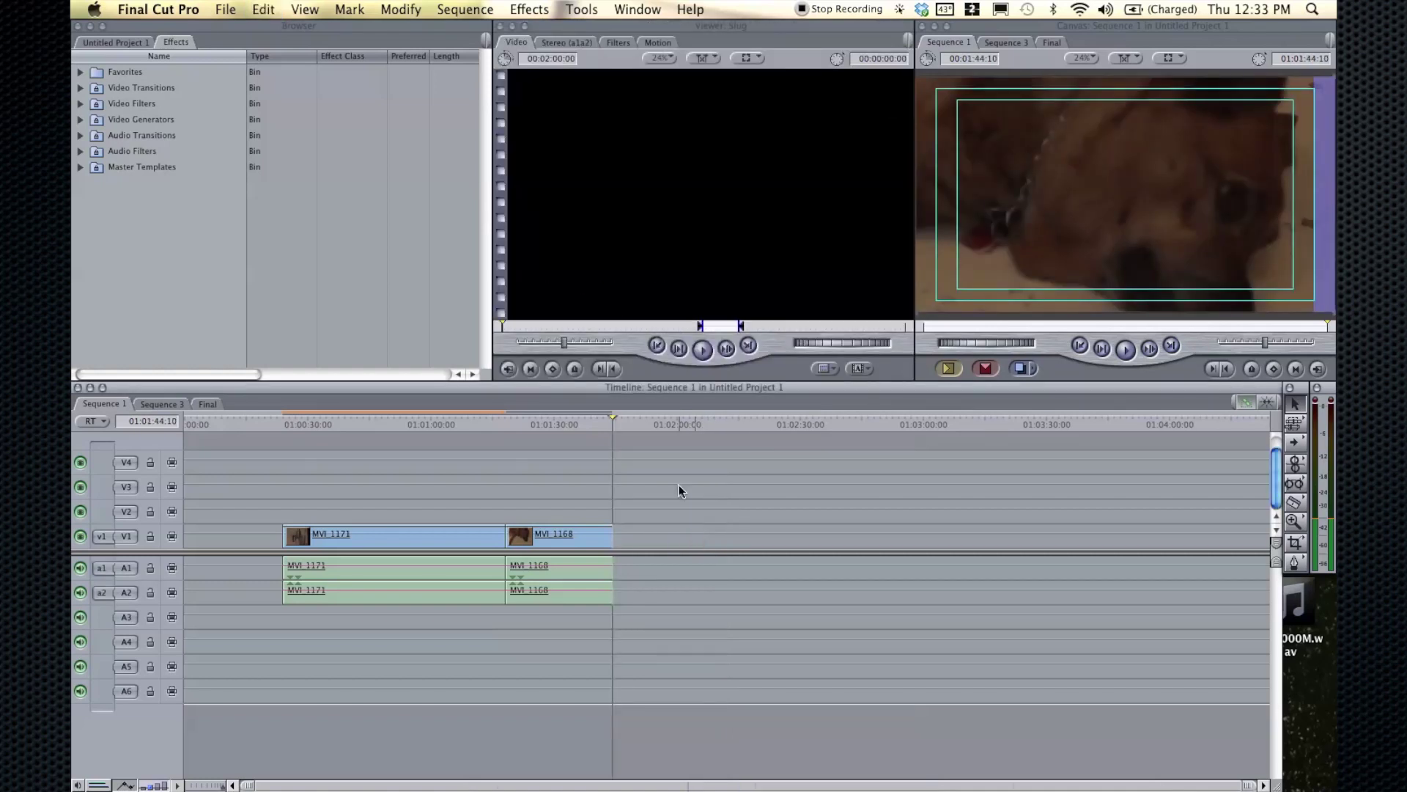
{"action": "left_click", "coordinate": [647, 48]}
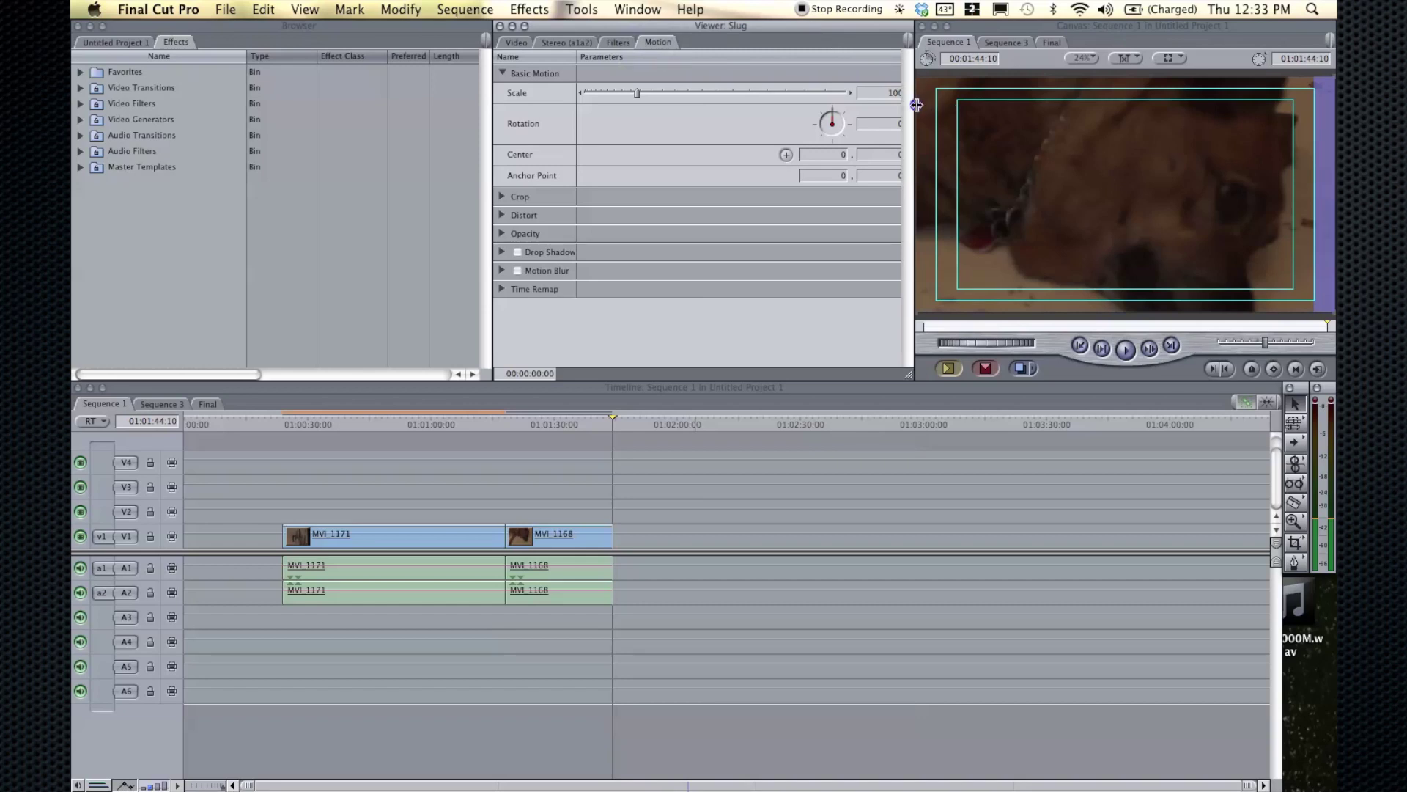
{"action": "left_click_drag", "start_coordinate": [916, 105], "coordinate": [907, 105]}
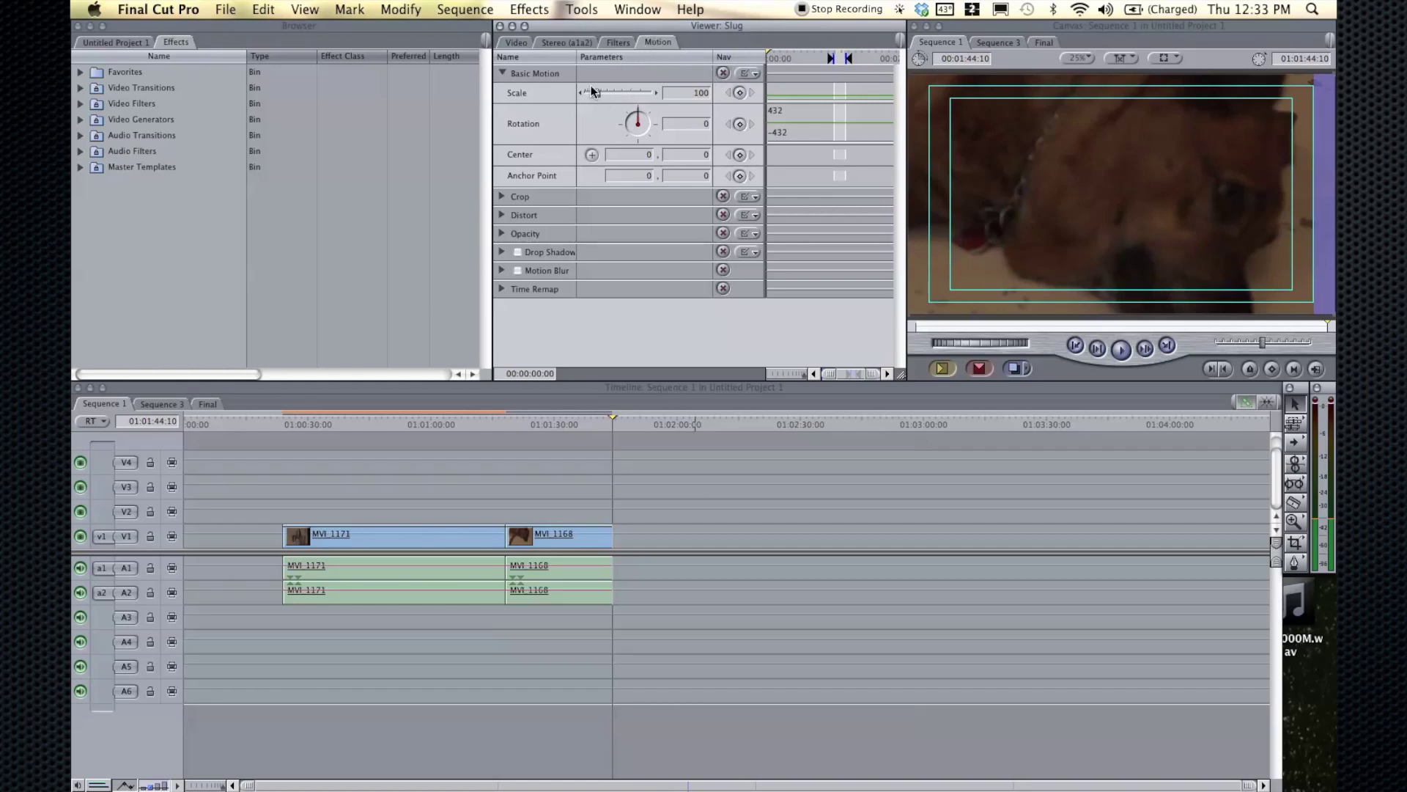
{"action": "left_click_drag", "start_coordinate": [609, 91], "coordinate": [606, 98]}
Step: Scale MVI_1168 down and rotate it in the Motion tab
{"action": "double_click", "coordinate": [561, 537]}
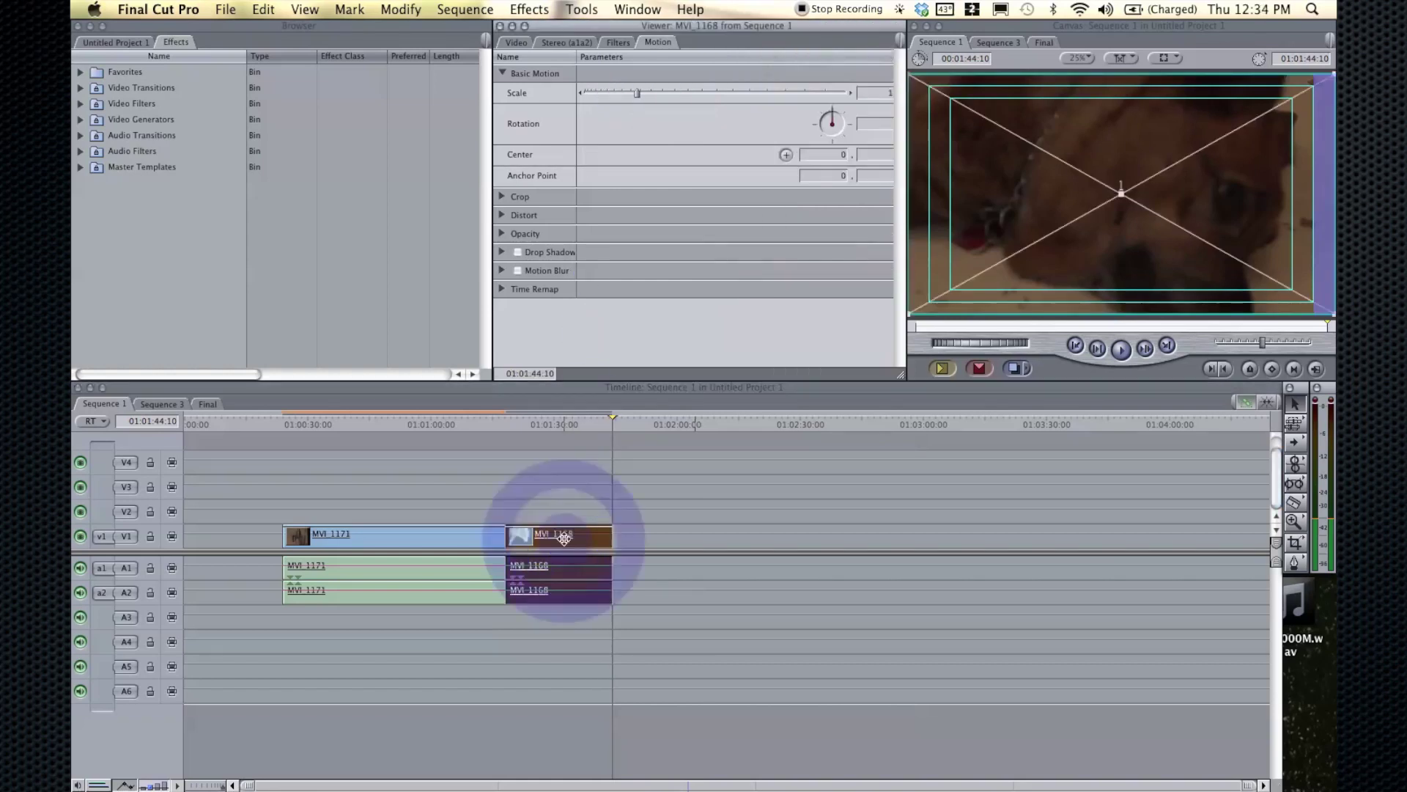
{"action": "mouse_move", "coordinate": [636, 94]}
{"action": "left_mouse_down"}
{"action": "mouse_move", "coordinate": [660, 92]}
{"action": "mouse_move", "coordinate": [628, 92]}
{"action": "left_mouse_up"}
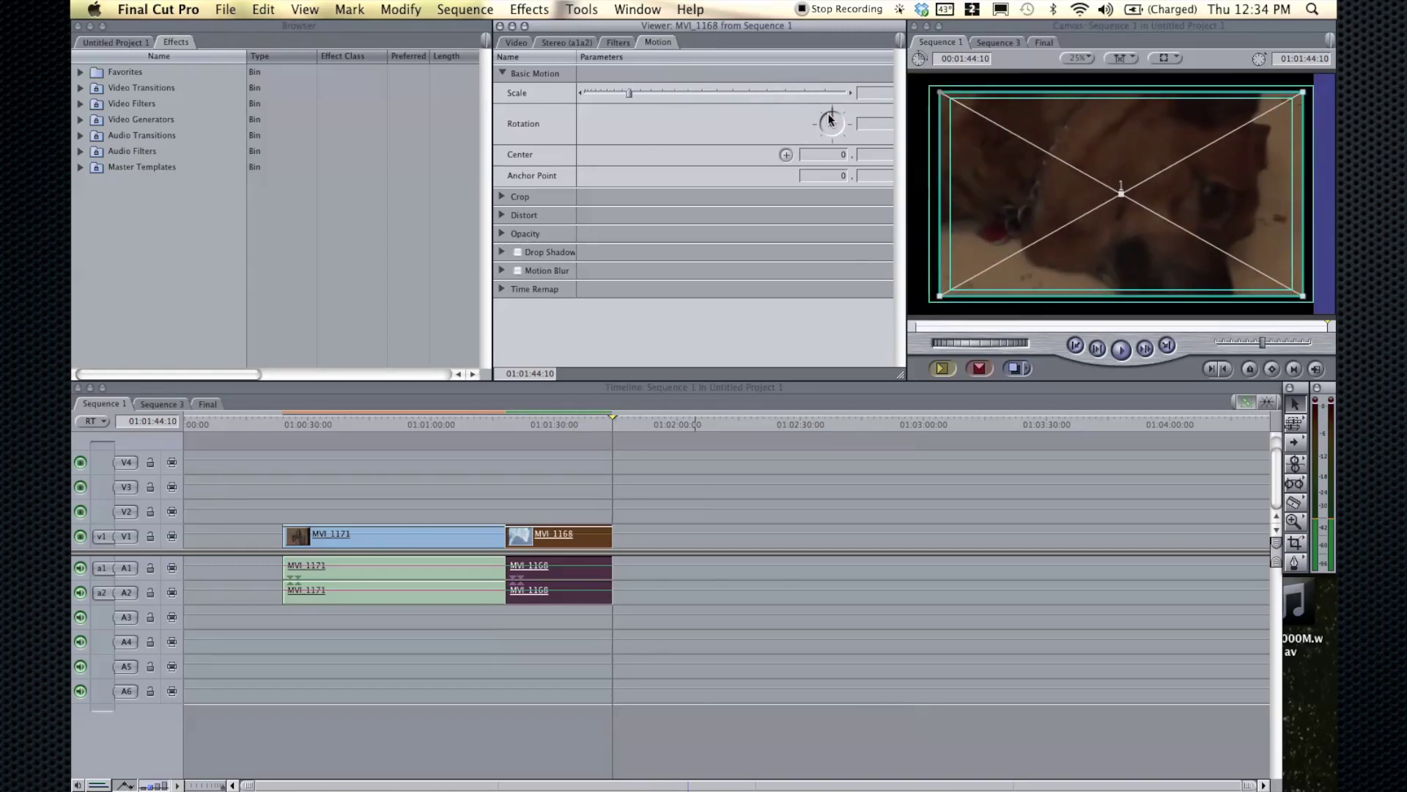
{"action": "left_click_drag", "start_coordinate": [832, 116], "coordinate": [827, 112]}
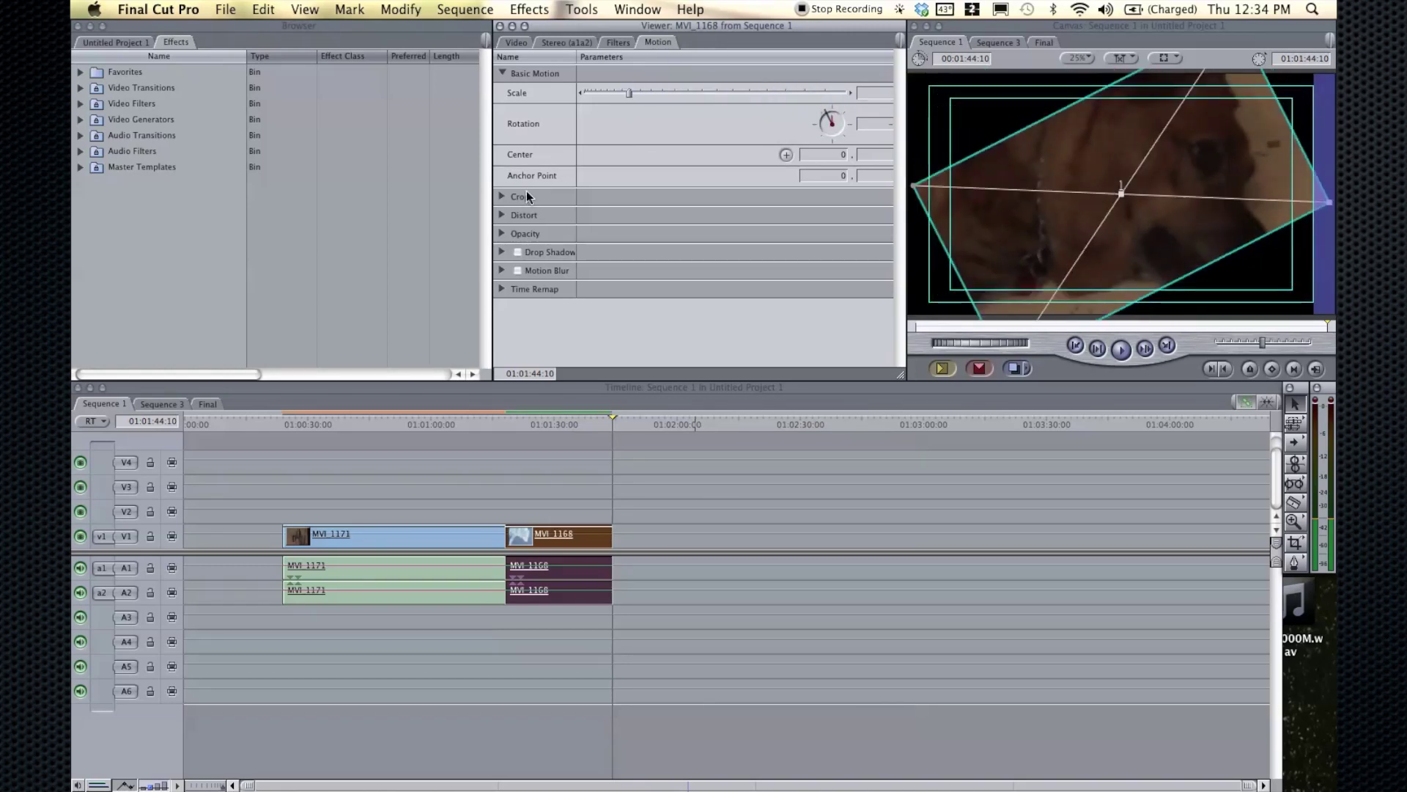
Step: Crop MVI_1168 slightly from the left, then toggle Motion Blur on and back off
{"action": "left_click", "coordinate": [502, 196]}
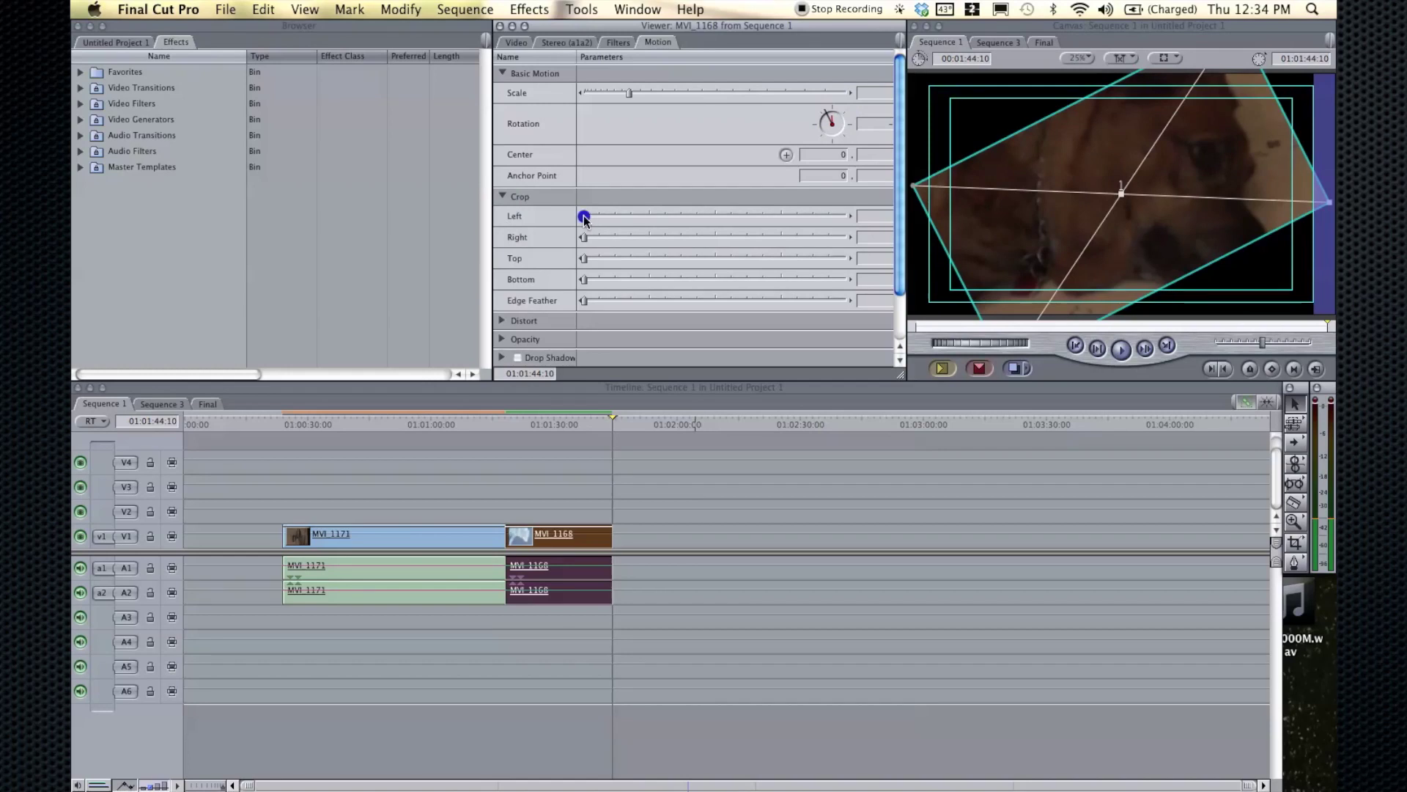
{"action": "left_click_drag", "start_coordinate": [584, 218], "coordinate": [614, 217]}
{"action": "scroll", "coordinate": [568, 217], "scroll_direction": "down", "scroll_amount": 1}
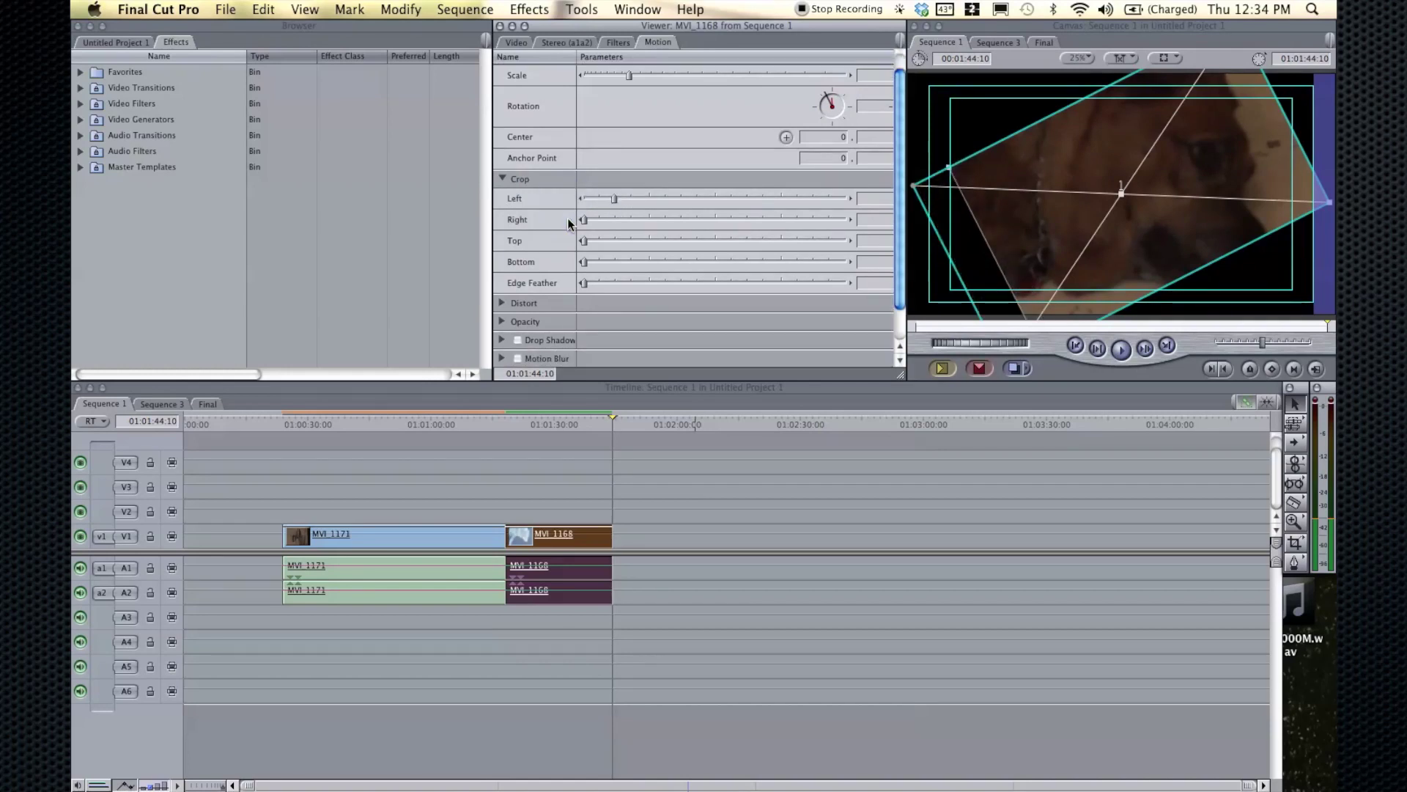
{"action": "left_click", "coordinate": [517, 340]}
{"action": "left_click", "coordinate": [517, 359]}
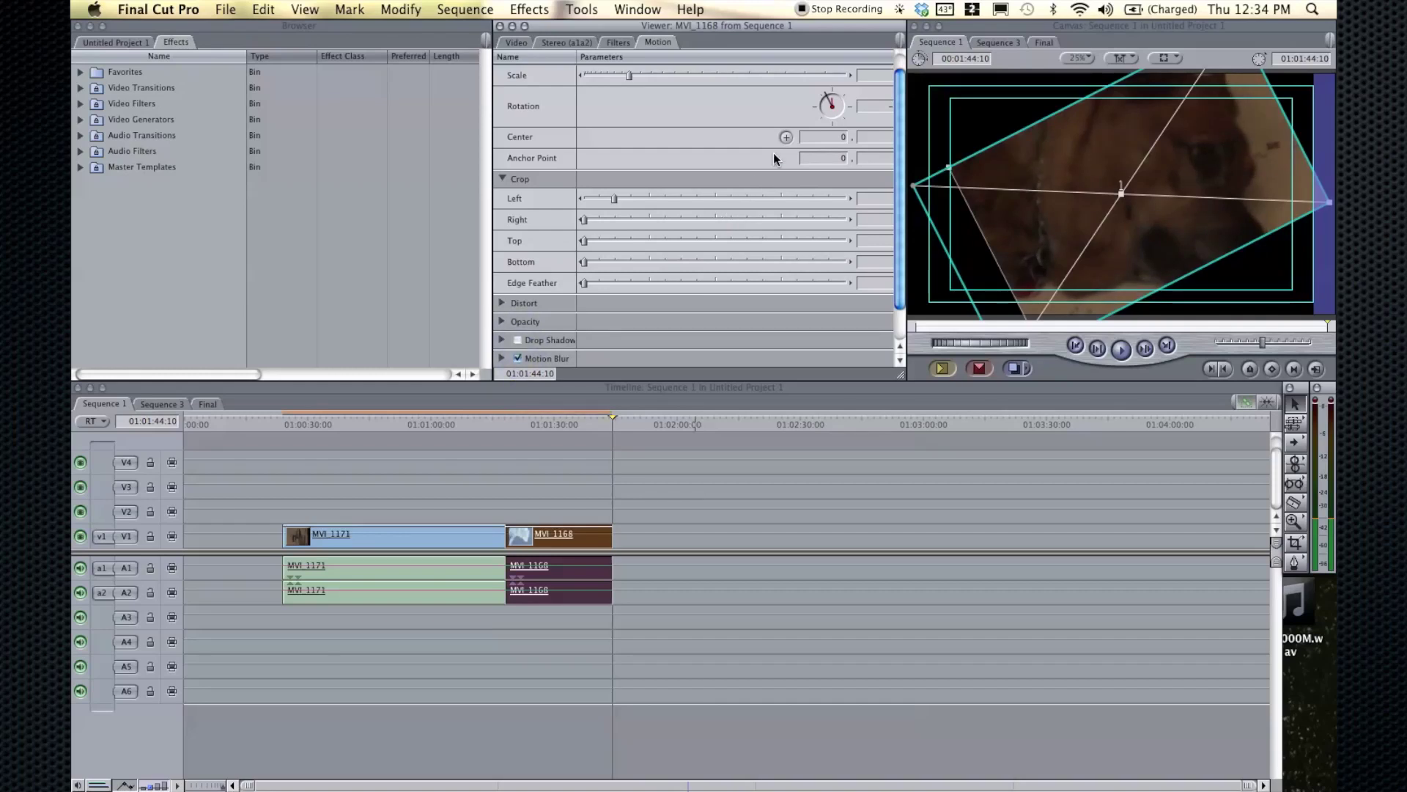
{"action": "left_click", "coordinate": [518, 358]}
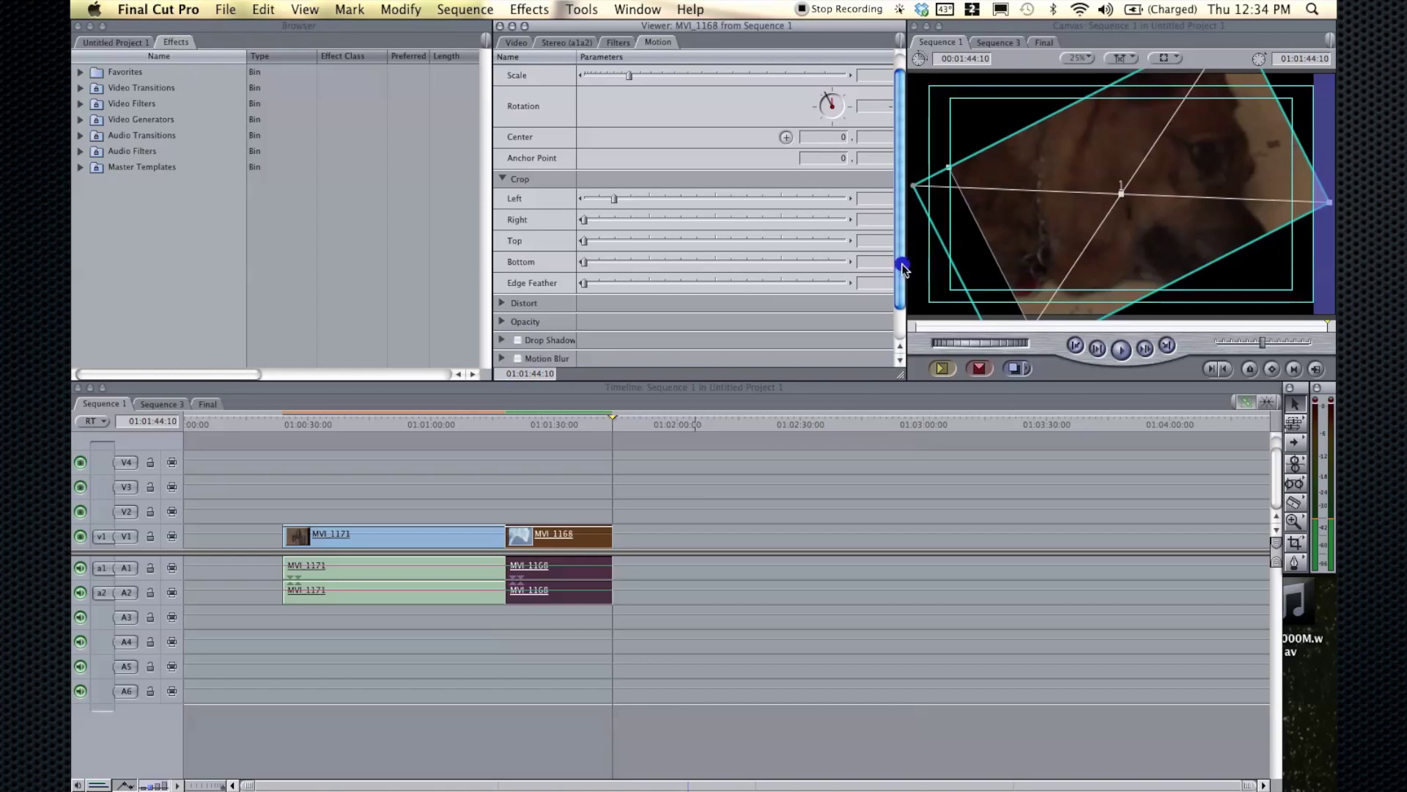
Step: Add Scale, Center and Rotation keyframes on MVI_1168 at 01:01:18:14
{"action": "left_click_drag", "start_coordinate": [903, 268], "coordinate": [901, 262]}
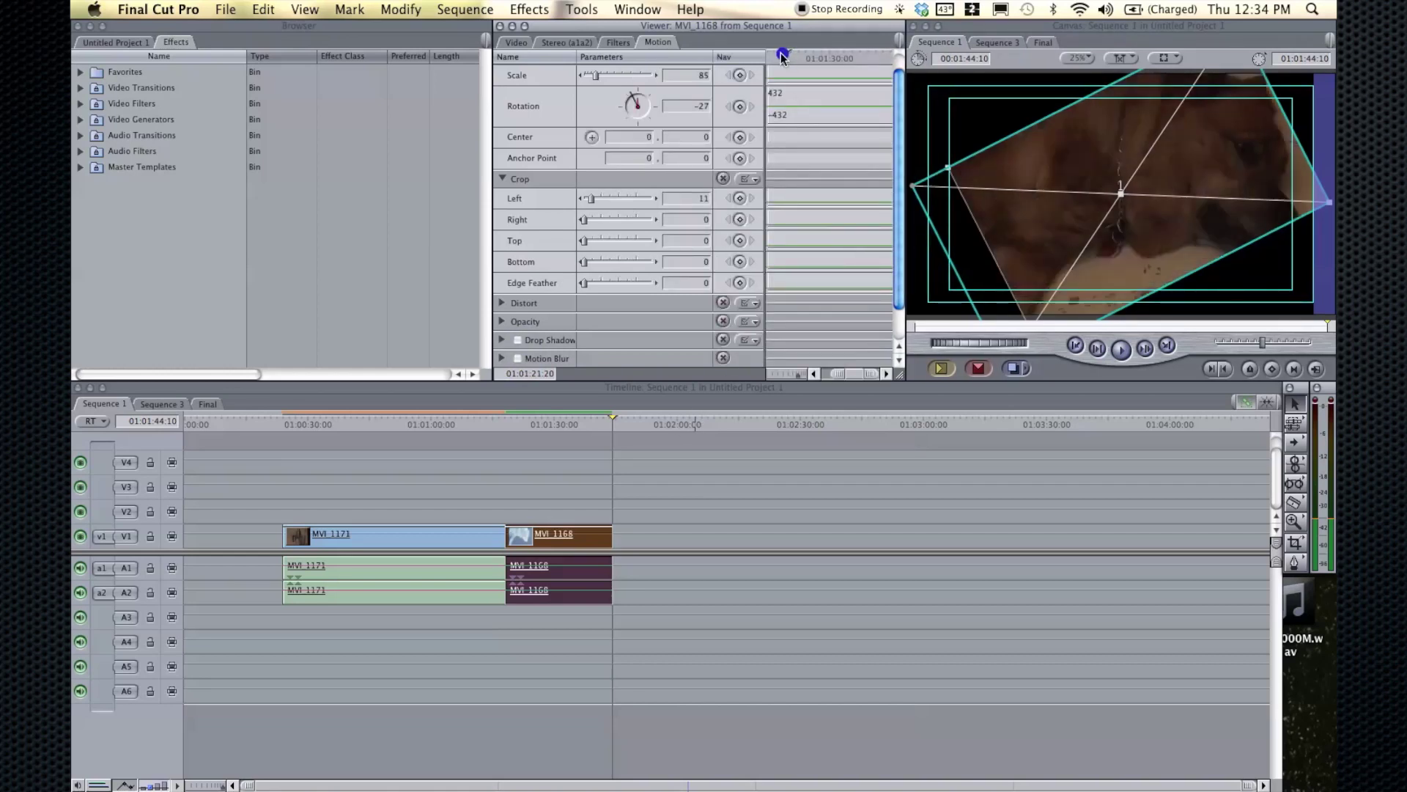
{"action": "left_click", "coordinate": [793, 81]}
{"action": "left_click", "coordinate": [754, 478]}
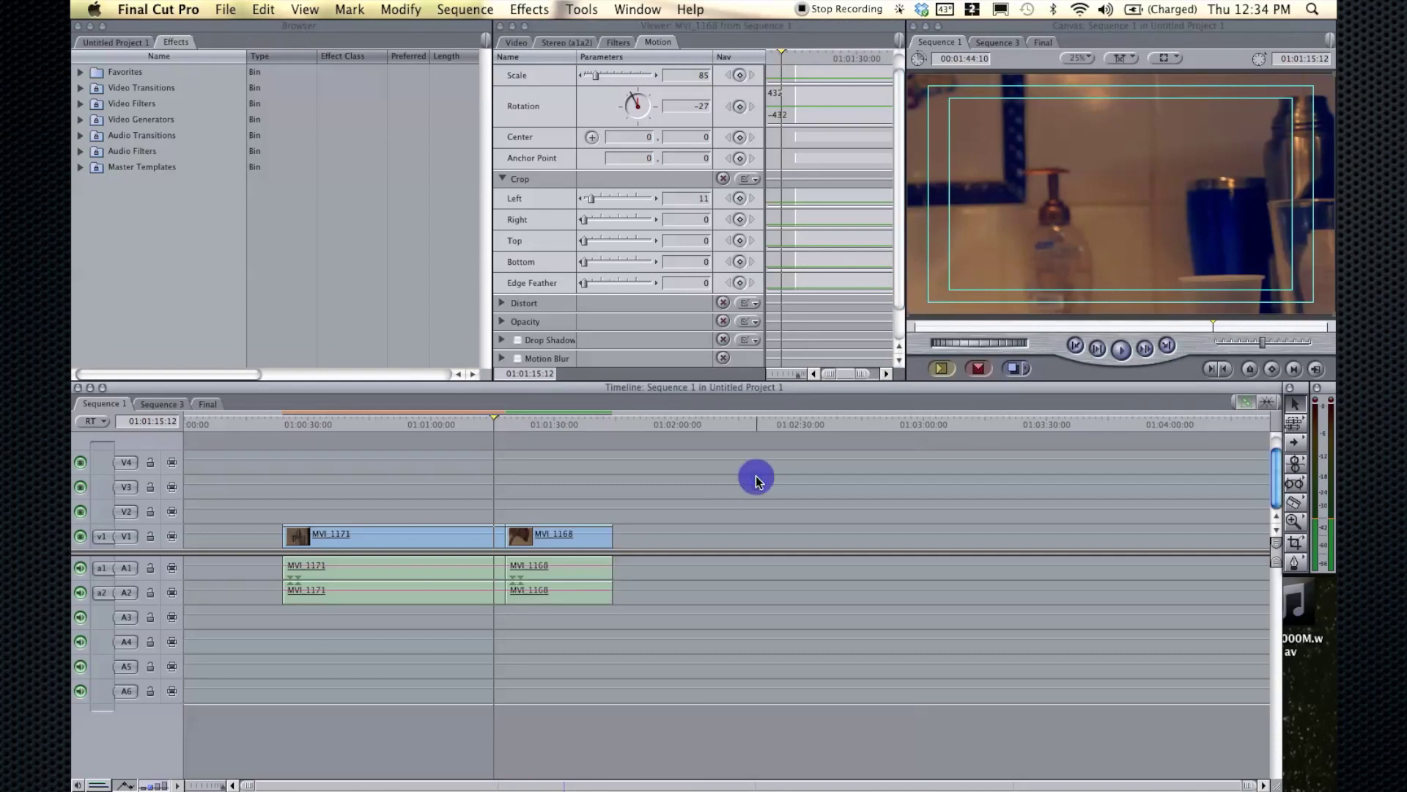
{"action": "left_click", "coordinate": [803, 51]}
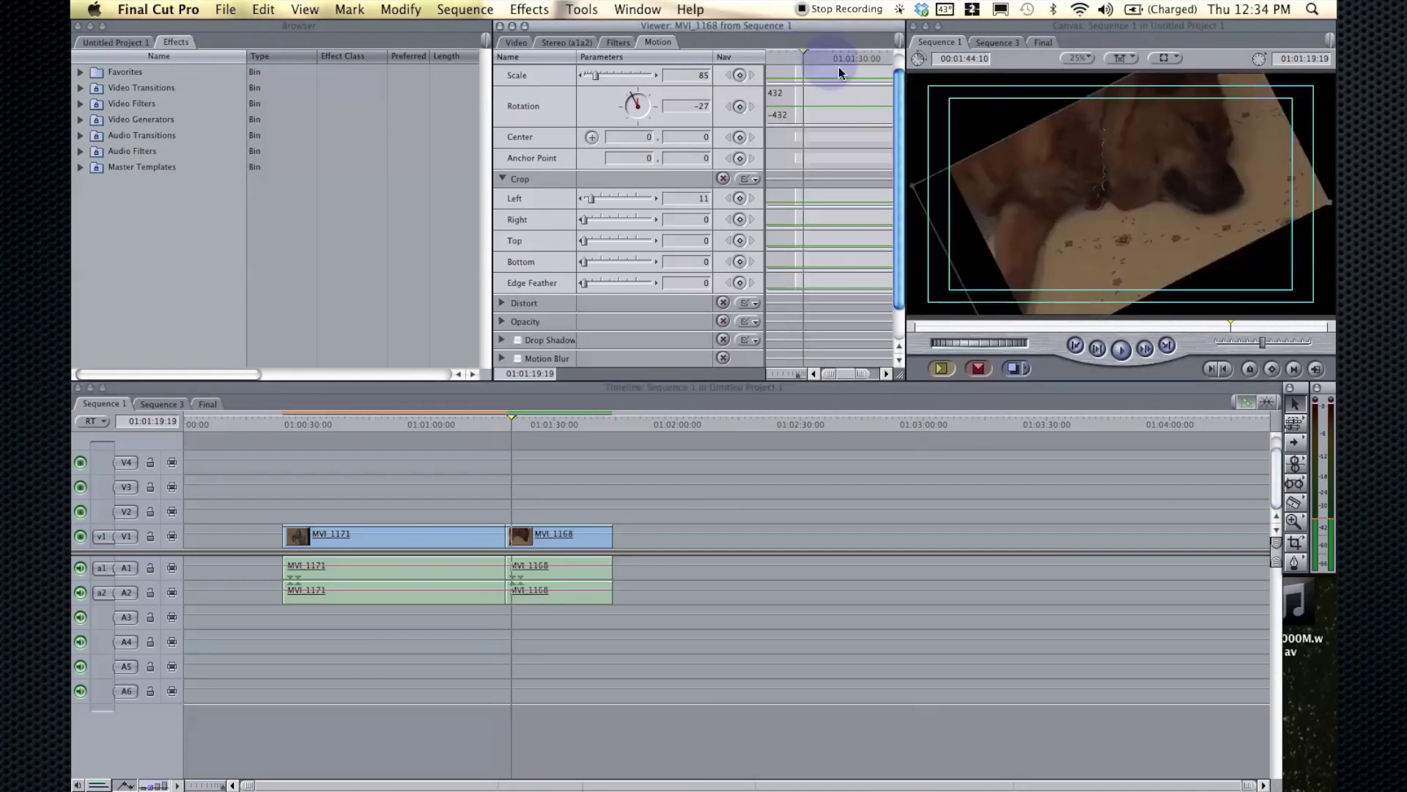
{"action": "left_click_drag", "start_coordinate": [900, 192], "coordinate": [895, 195]}
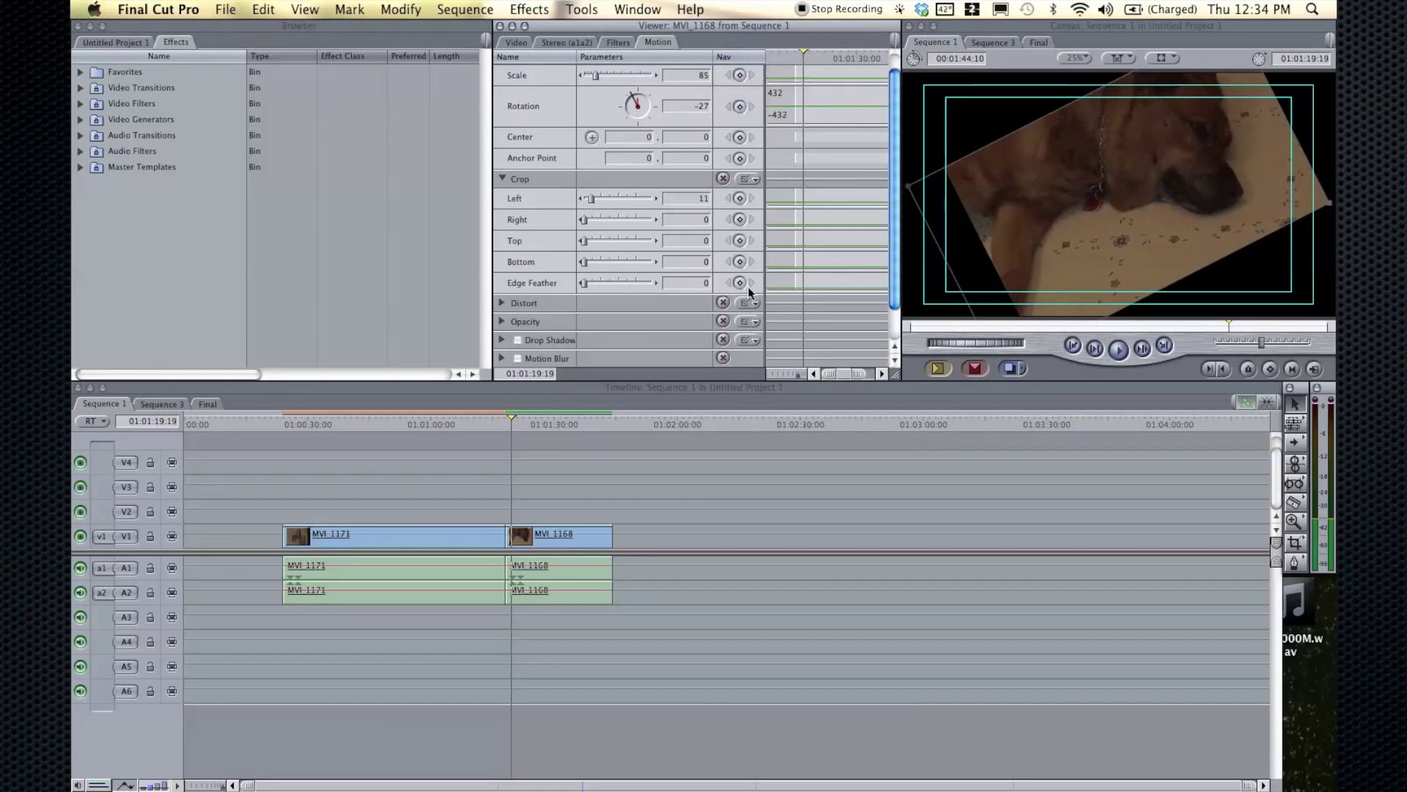
{"action": "left_click_drag", "start_coordinate": [804, 51], "coordinate": [794, 51]}
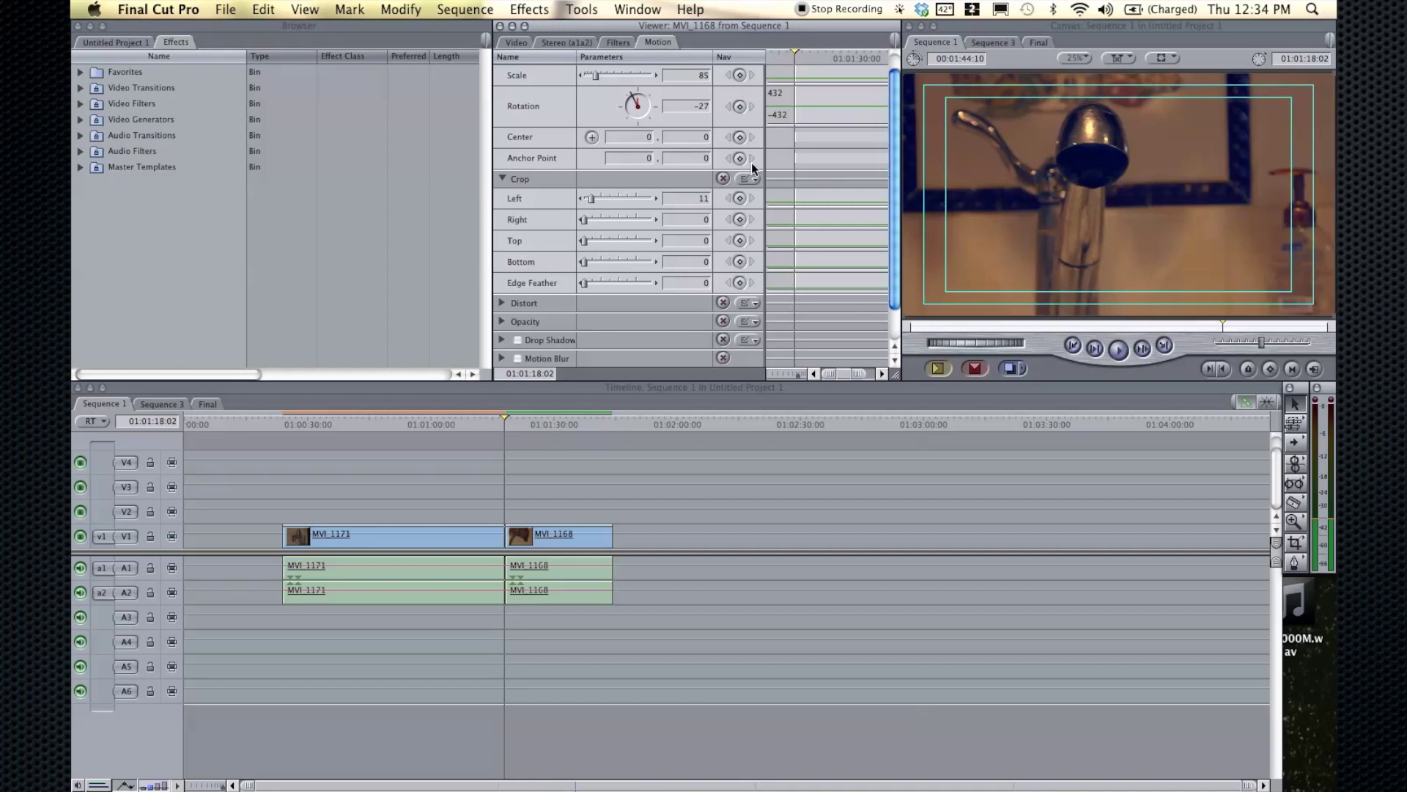
{"action": "left_click_drag", "start_coordinate": [796, 50], "coordinate": [796, 72]}
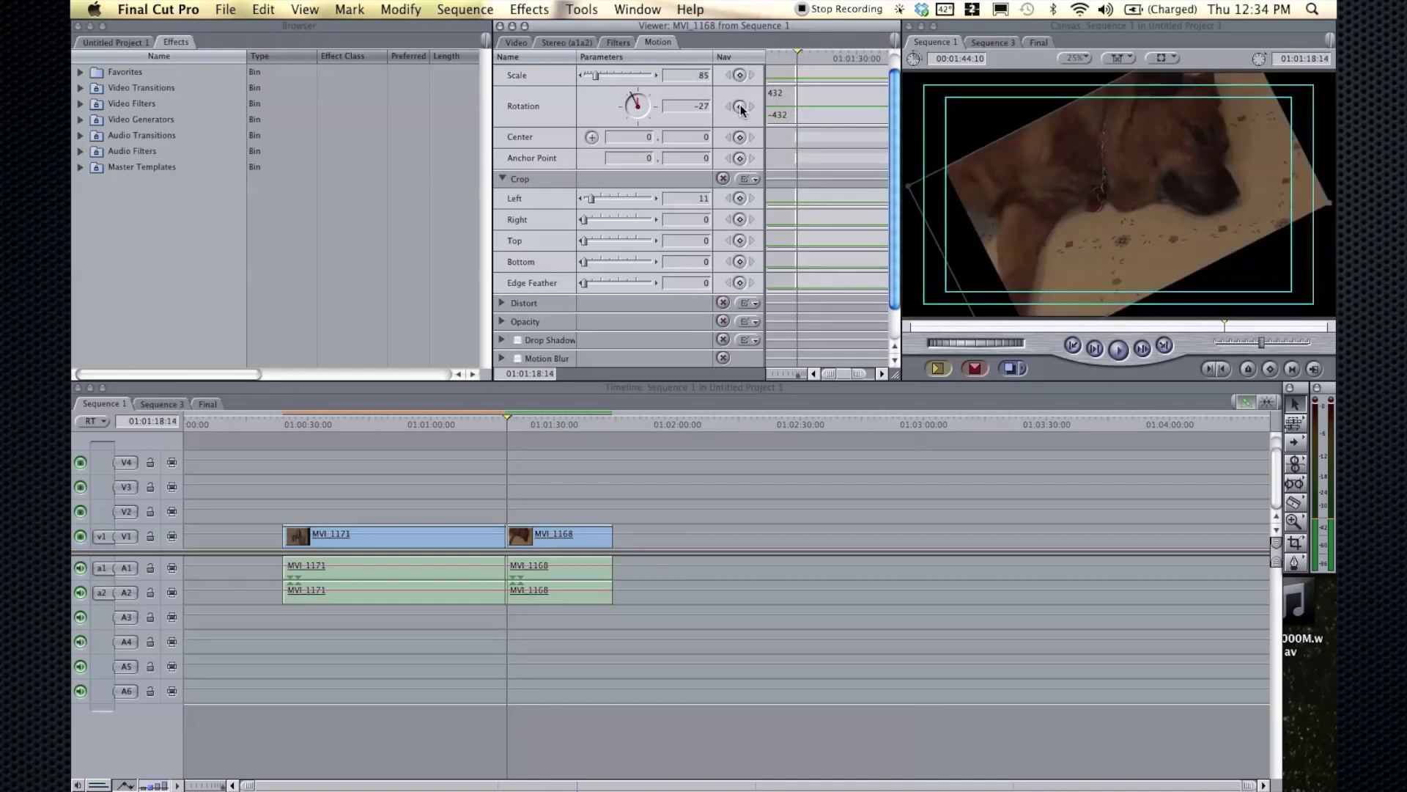
{"action": "left_click", "coordinate": [739, 73]}
{"action": "left_click", "coordinate": [737, 136]}
{"action": "left_click", "coordinate": [740, 106]}
Step: At 01:01:25:14 set Scale to 145 and Rotation to 0, then preview the animation
{"action": "left_click_drag", "start_coordinate": [802, 57], "coordinate": [833, 53]}
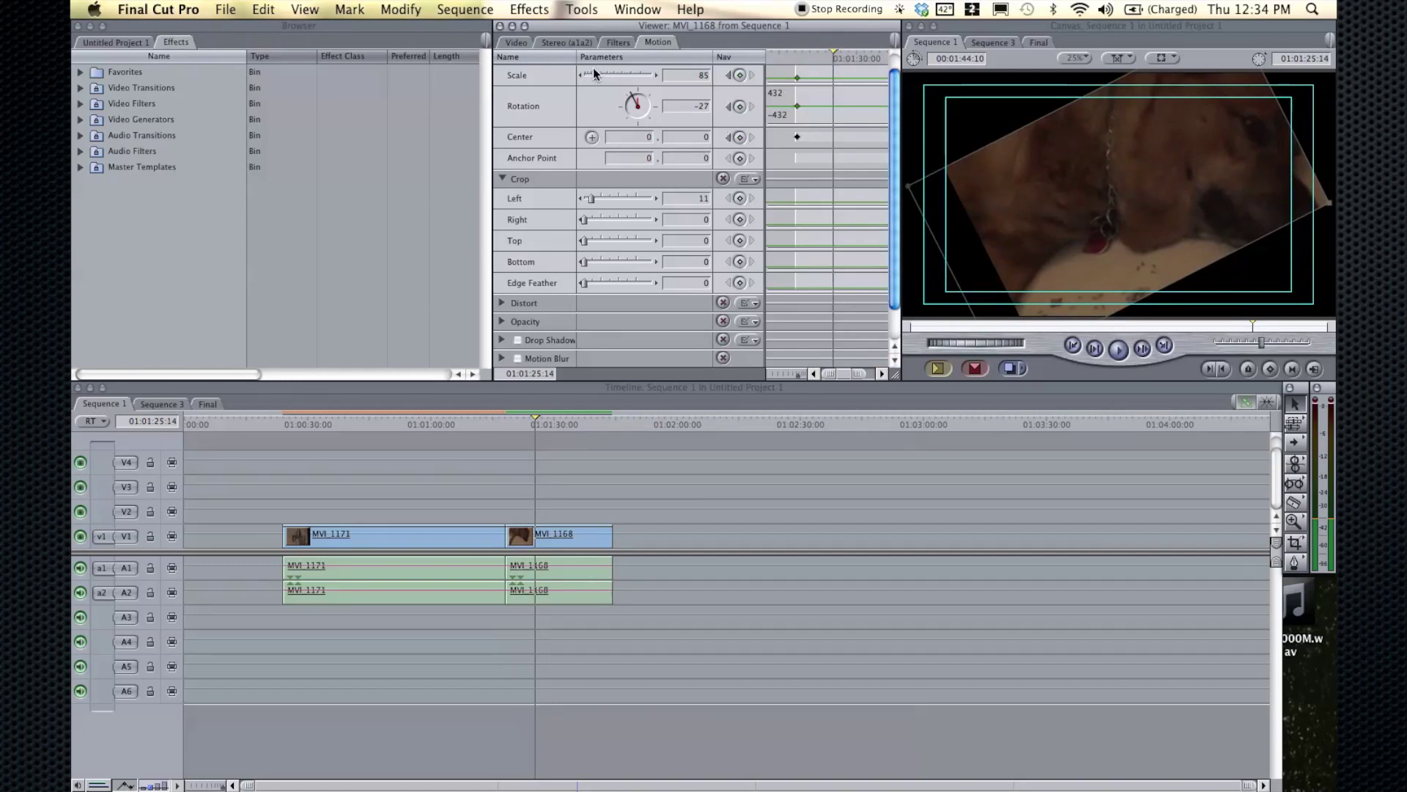
{"action": "left_click_drag", "start_coordinate": [594, 74], "coordinate": [604, 75]}
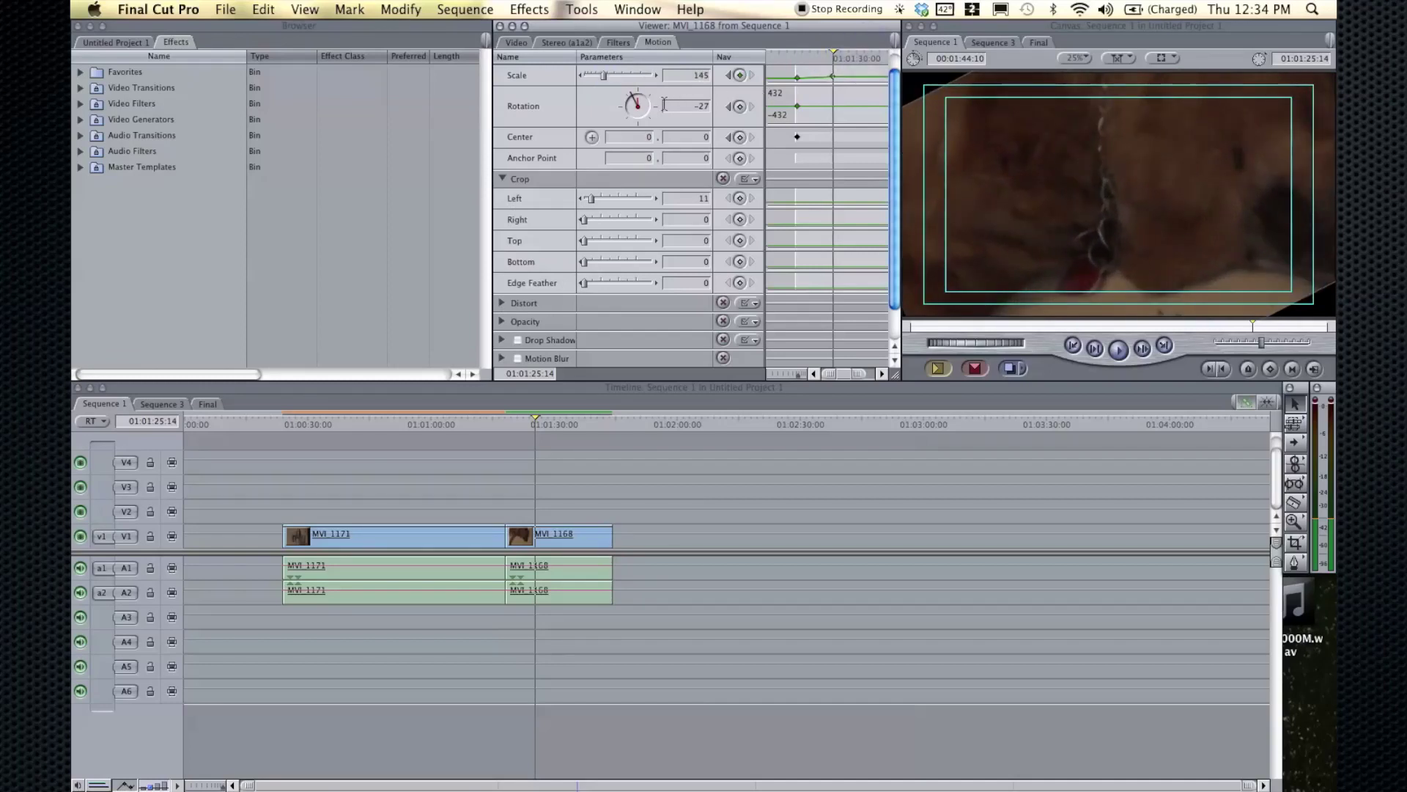
{"action": "left_click", "coordinate": [700, 106]}
{"action": "type", "text": "0"}
{"action": "key", "text": "Return"}
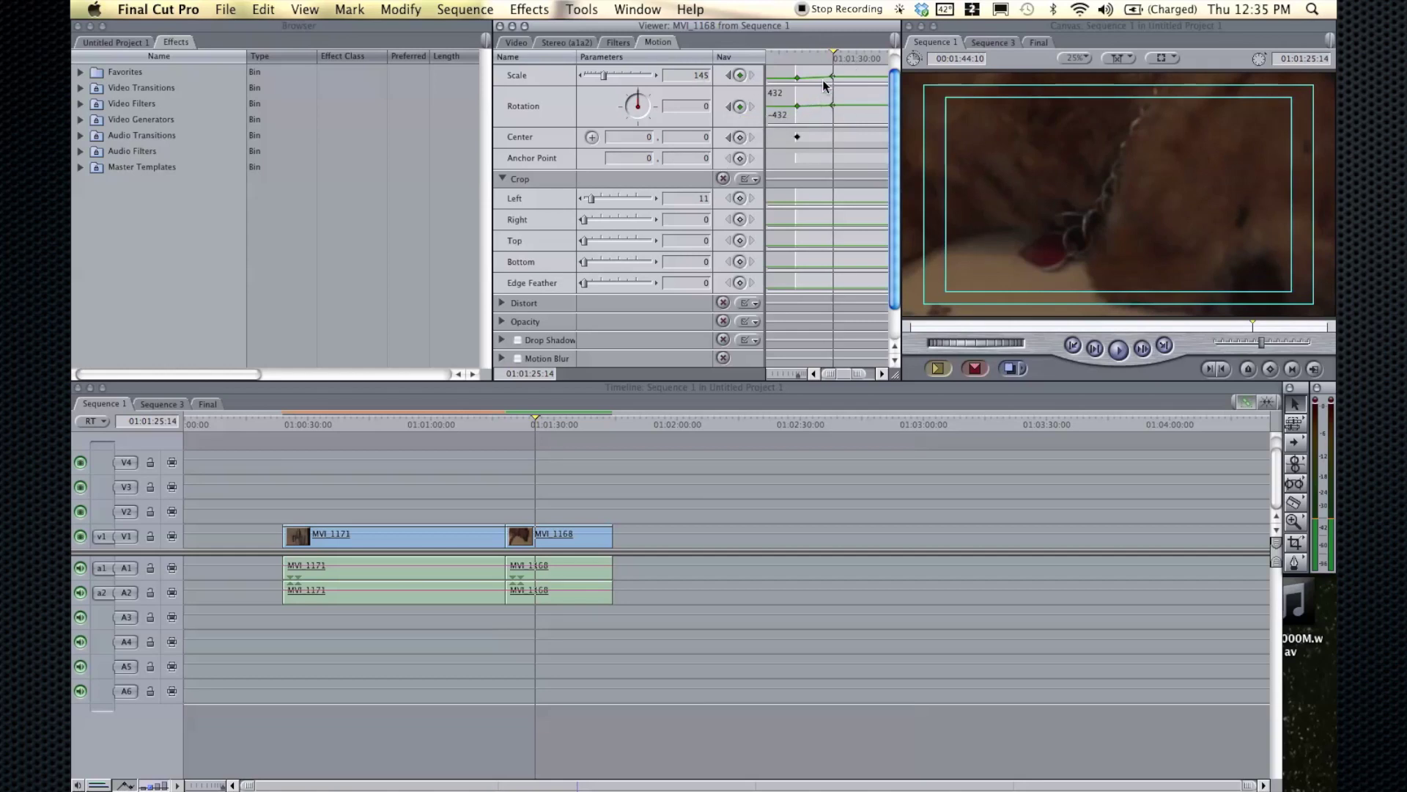
{"action": "left_click", "coordinate": [818, 57]}
{"action": "mouse_move", "coordinate": [829, 58]}
{"action": "left_mouse_down"}
{"action": "mouse_move", "coordinate": [787, 62]}
{"action": "mouse_move", "coordinate": [833, 68]}
{"action": "left_mouse_up"}
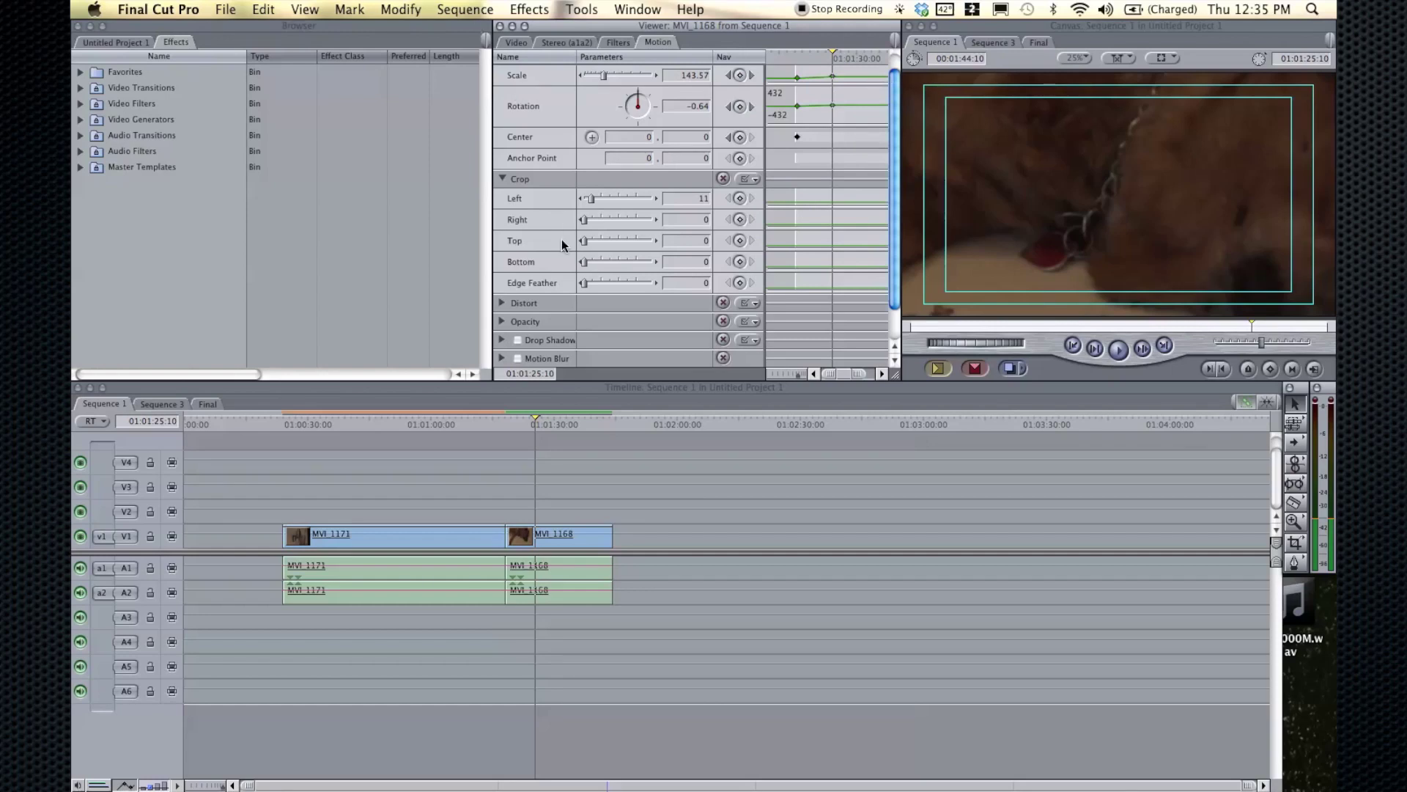
Step: Apply the Image Control > Brightness video filter to MVI_1168
{"action": "left_click", "coordinate": [616, 42]}
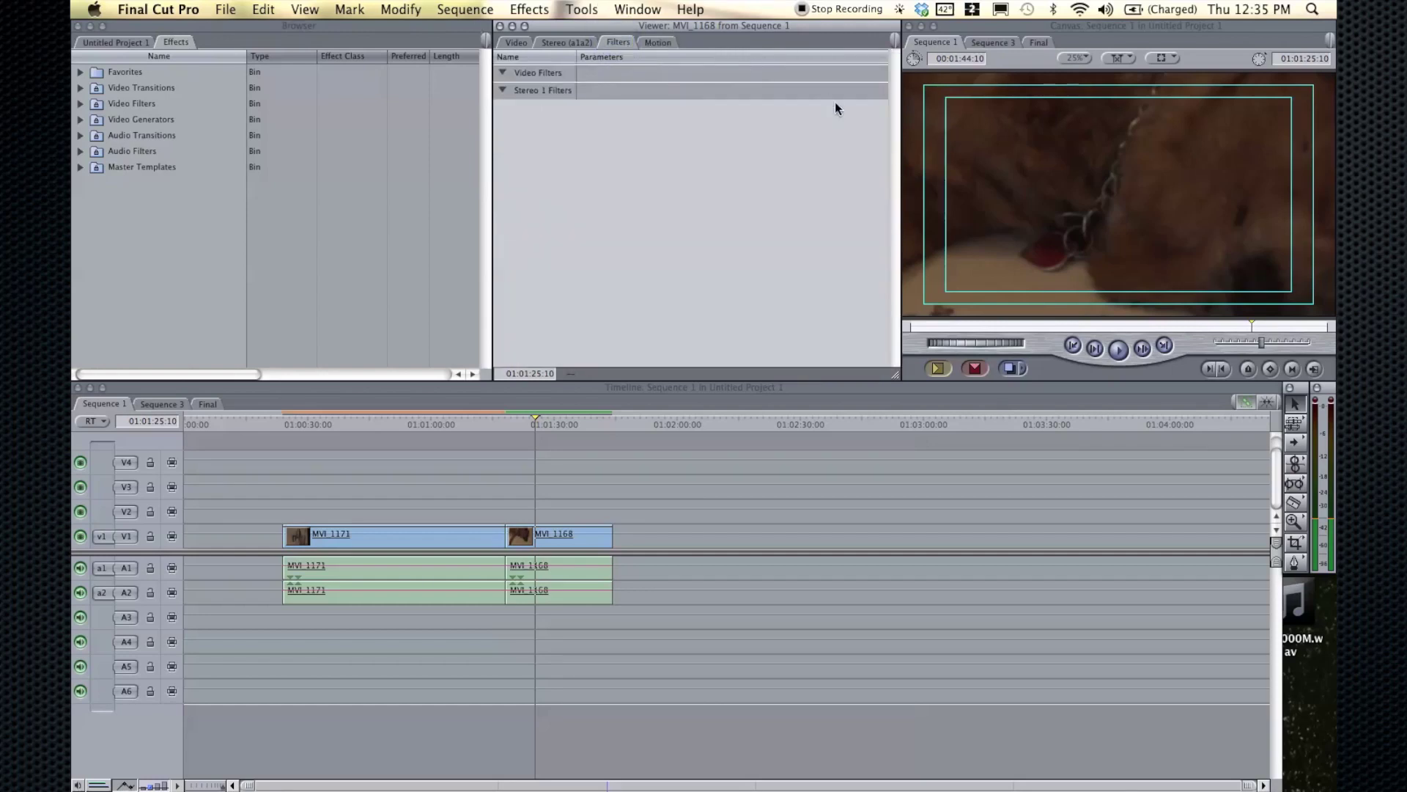
{"action": "left_click", "coordinate": [82, 103]}
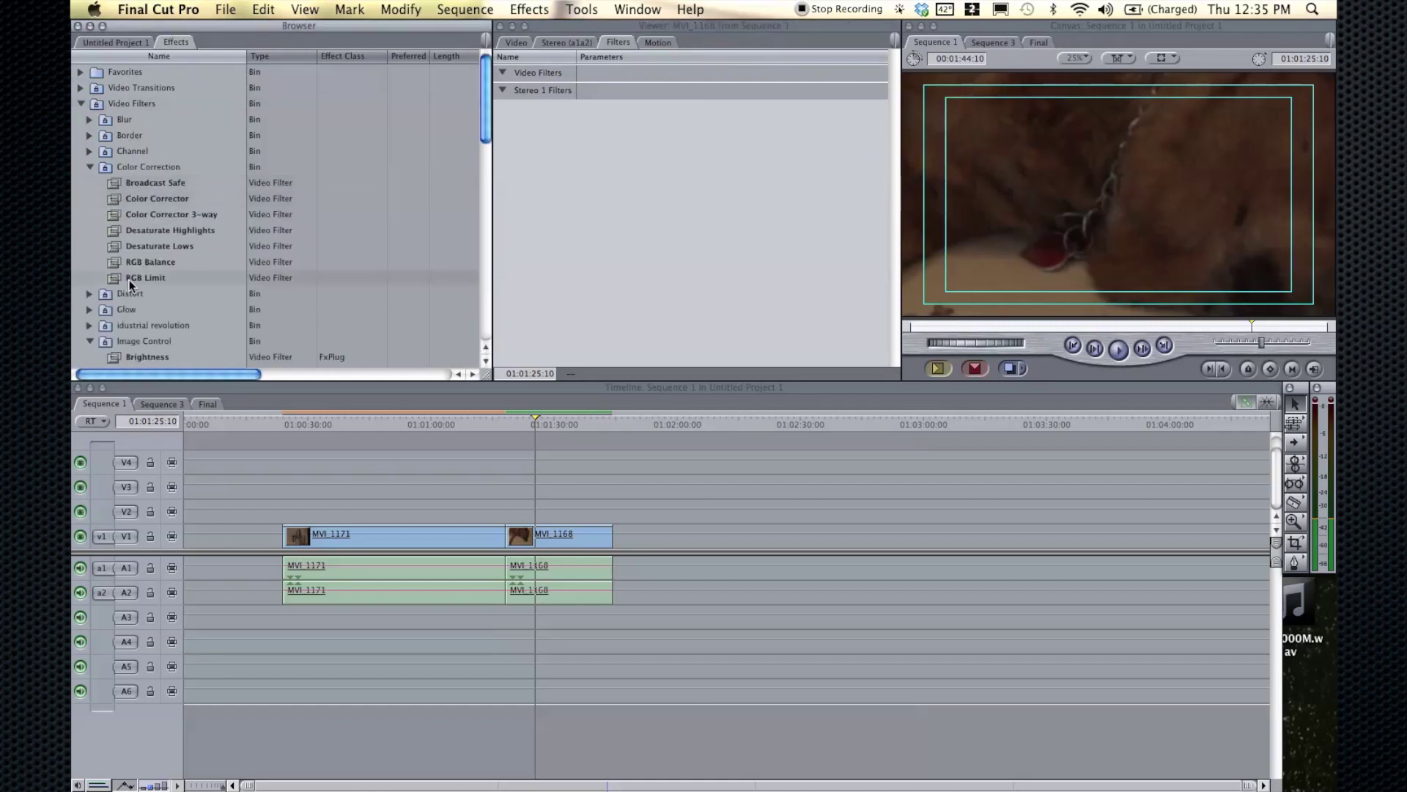
{"action": "scroll", "coordinate": [126, 284], "scroll_direction": "down", "scroll_amount": 3}
{"action": "left_click_drag", "start_coordinate": [143, 217], "coordinate": [566, 536]}
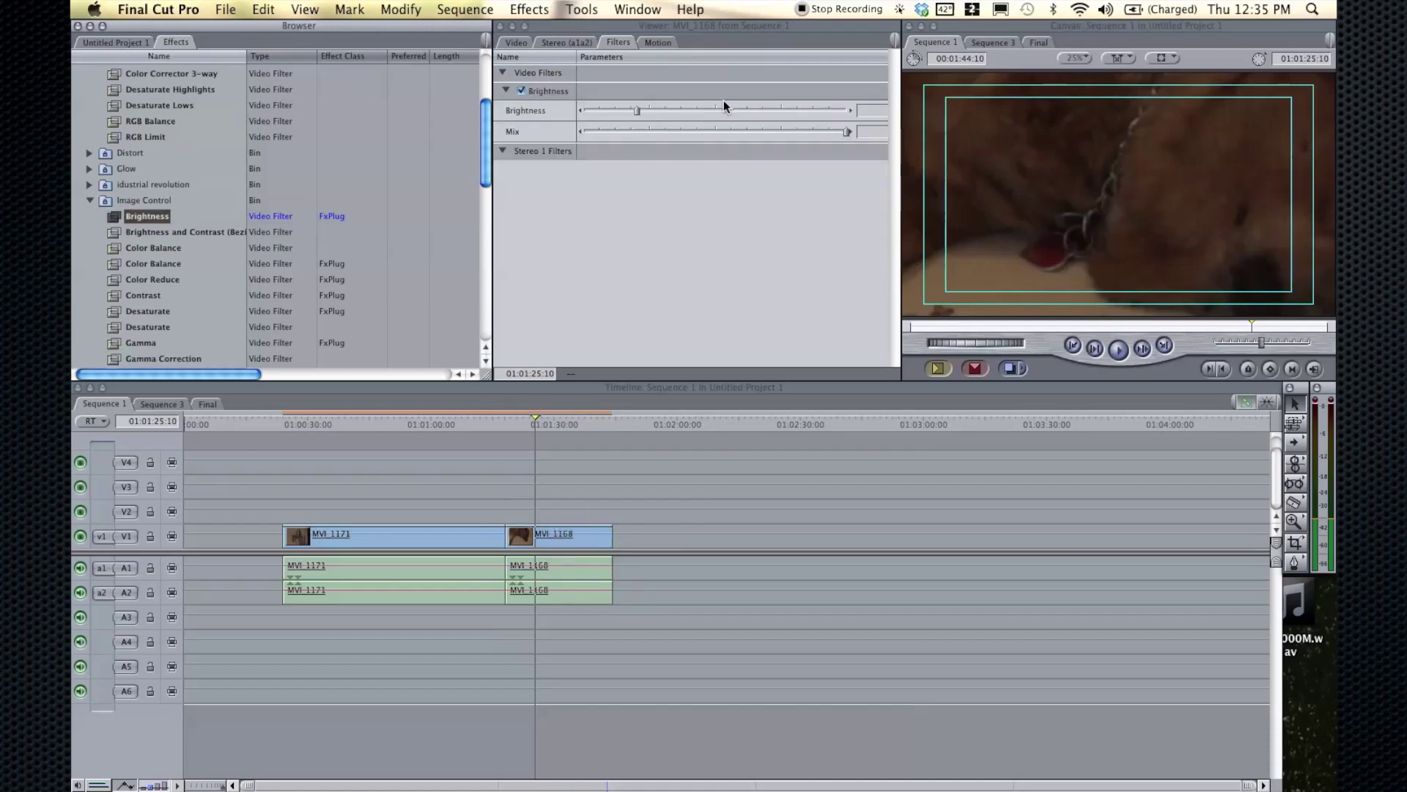
Step: Keyframe Brightness at 1, raise it to 5 near the clip's end, and preview the ramp
{"action": "left_click_drag", "start_coordinate": [900, 87], "coordinate": [895, 87]}
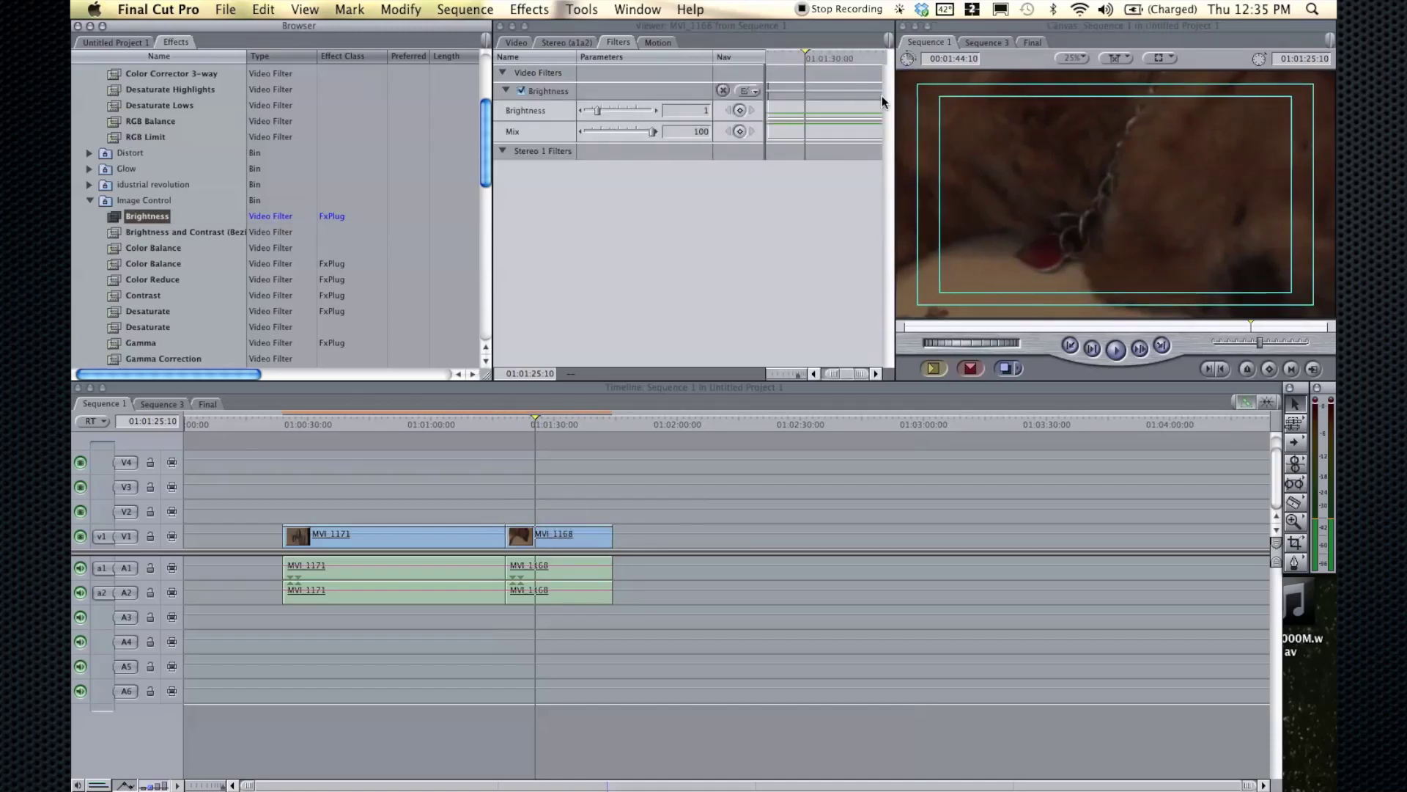
{"action": "left_click", "coordinate": [739, 110]}
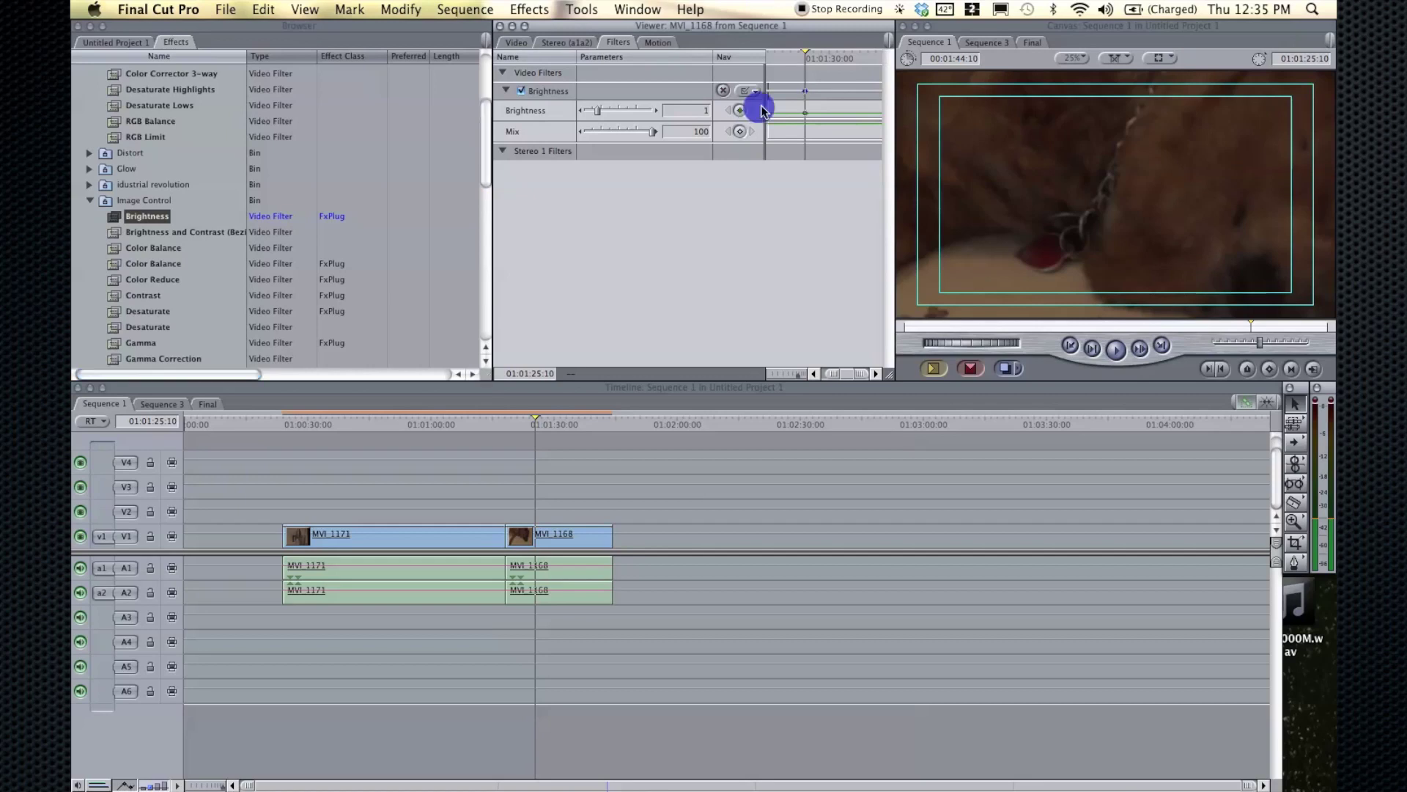
{"action": "left_click", "coordinate": [803, 53]}
{"action": "left_click_drag", "start_coordinate": [803, 53], "coordinate": [848, 52]}
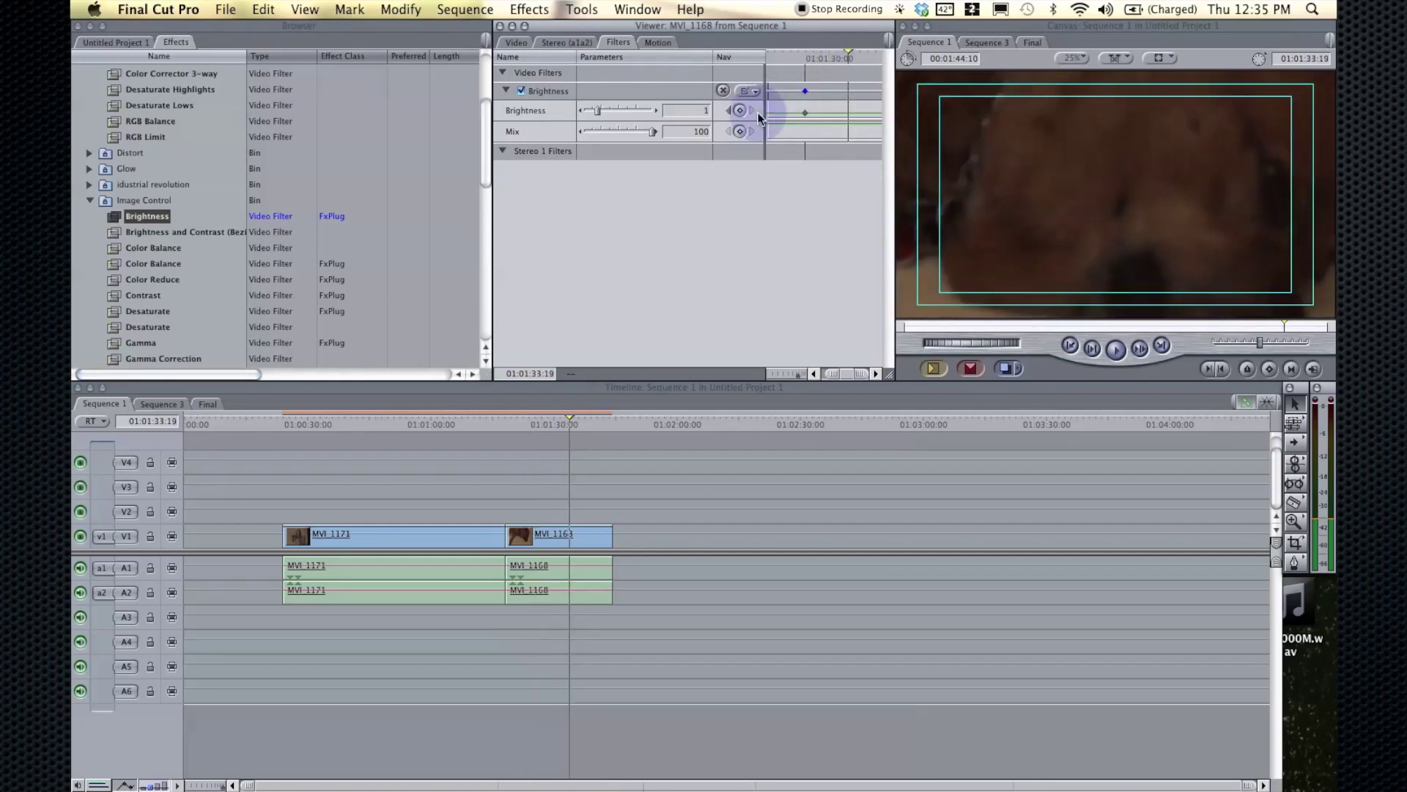
{"action": "left_click", "coordinate": [656, 111]}
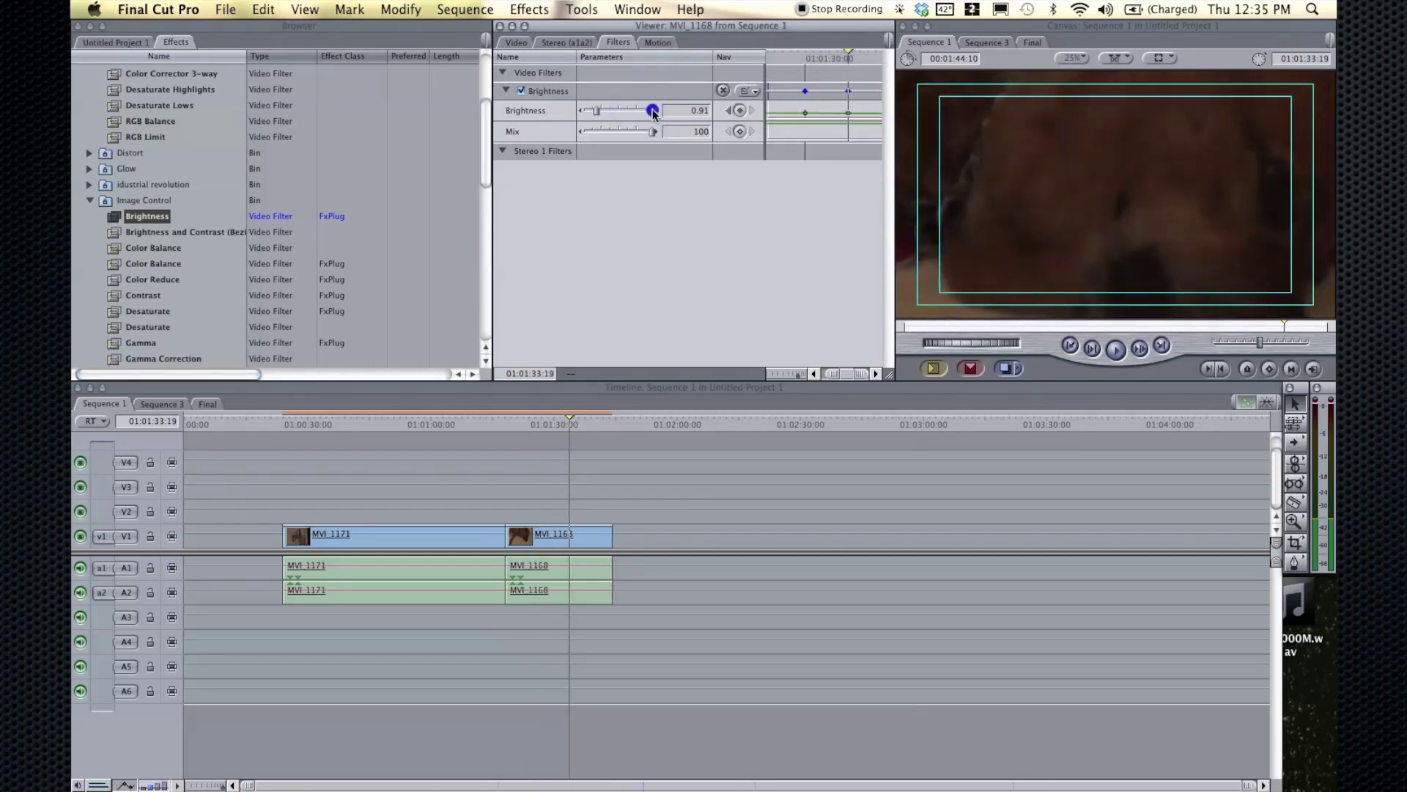
{"action": "mouse_move", "coordinate": [838, 56]}
{"action": "left_mouse_down"}
{"action": "mouse_move", "coordinate": [806, 67]}
{"action": "mouse_move", "coordinate": [848, 67]}
{"action": "left_mouse_up"}
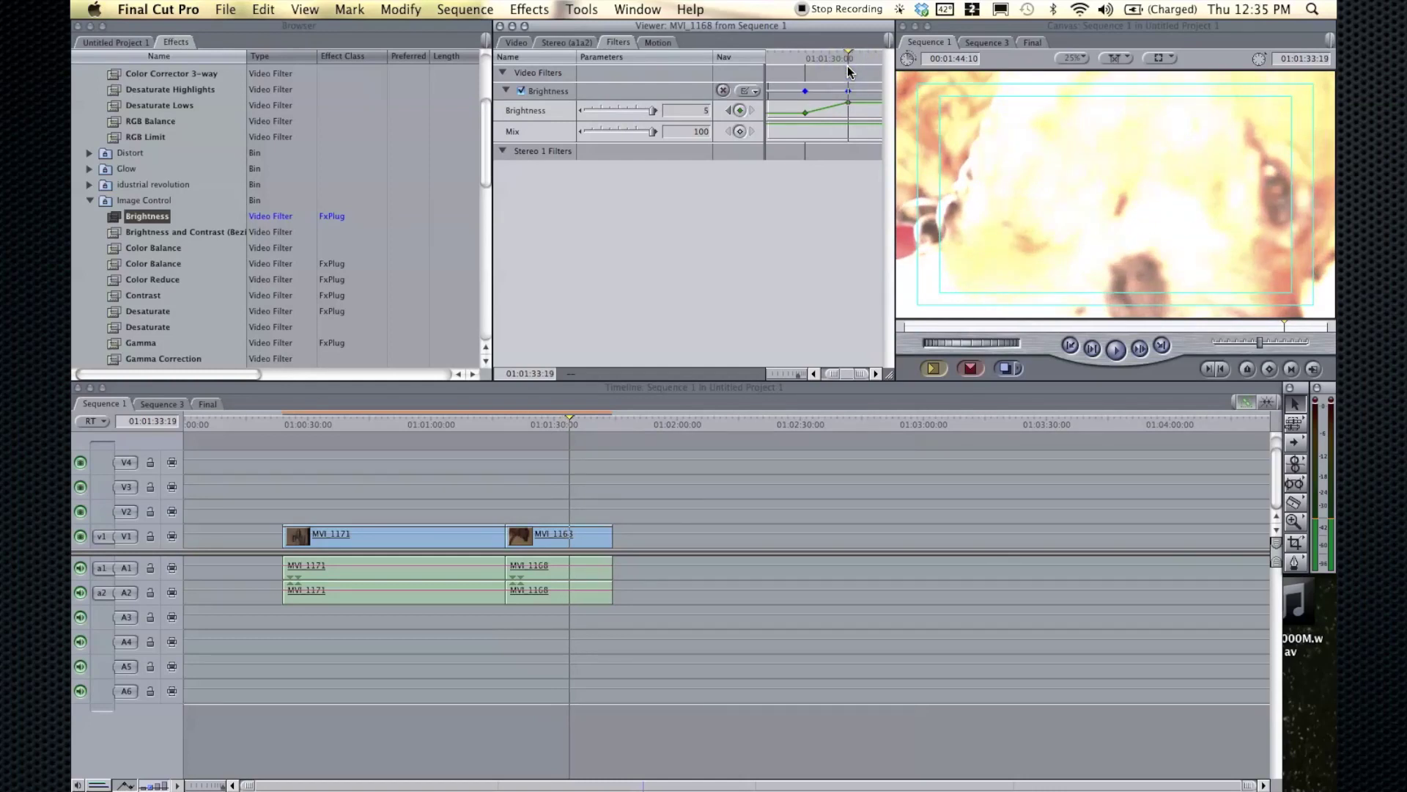
{"action": "left_click", "coordinate": [363, 428]}
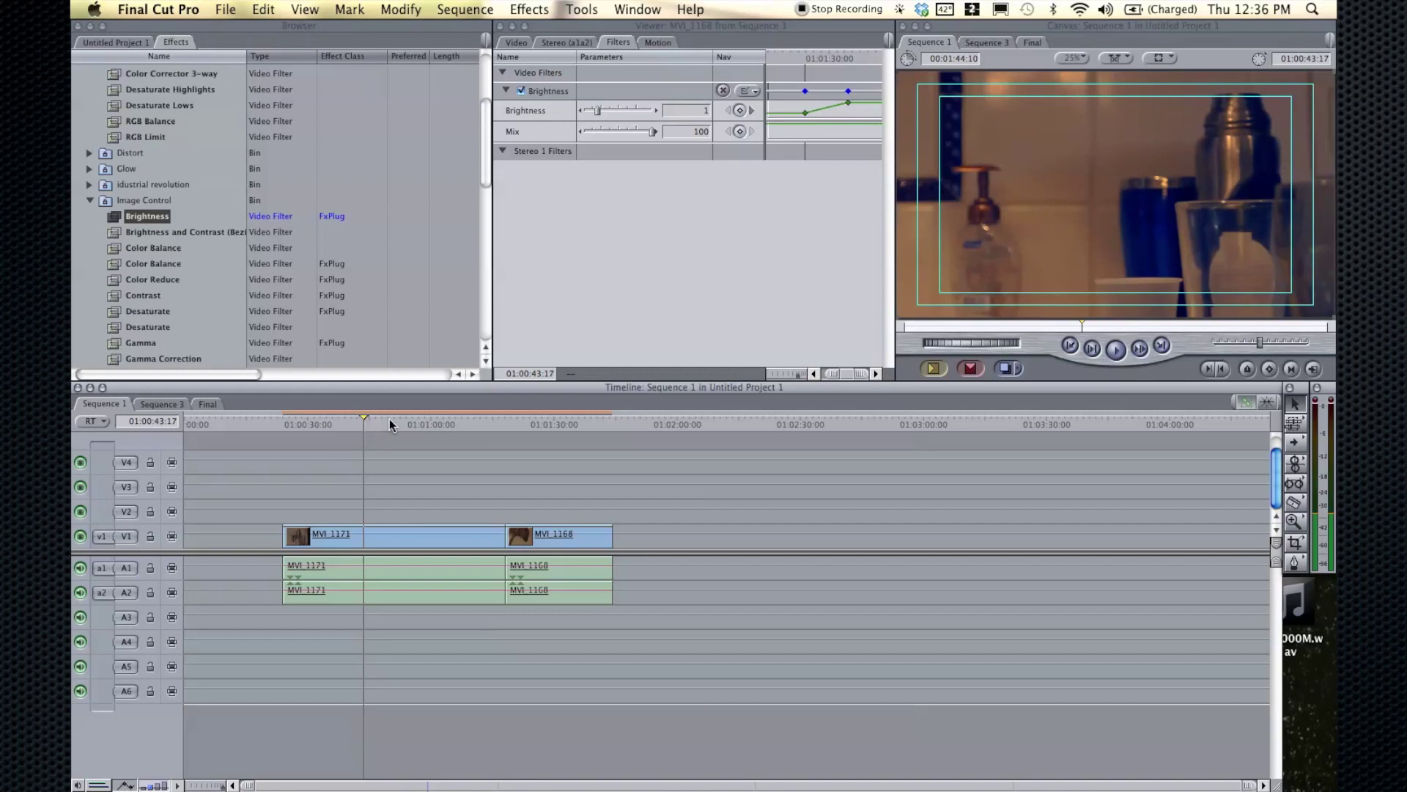
{"action": "left_click", "coordinate": [389, 419]}
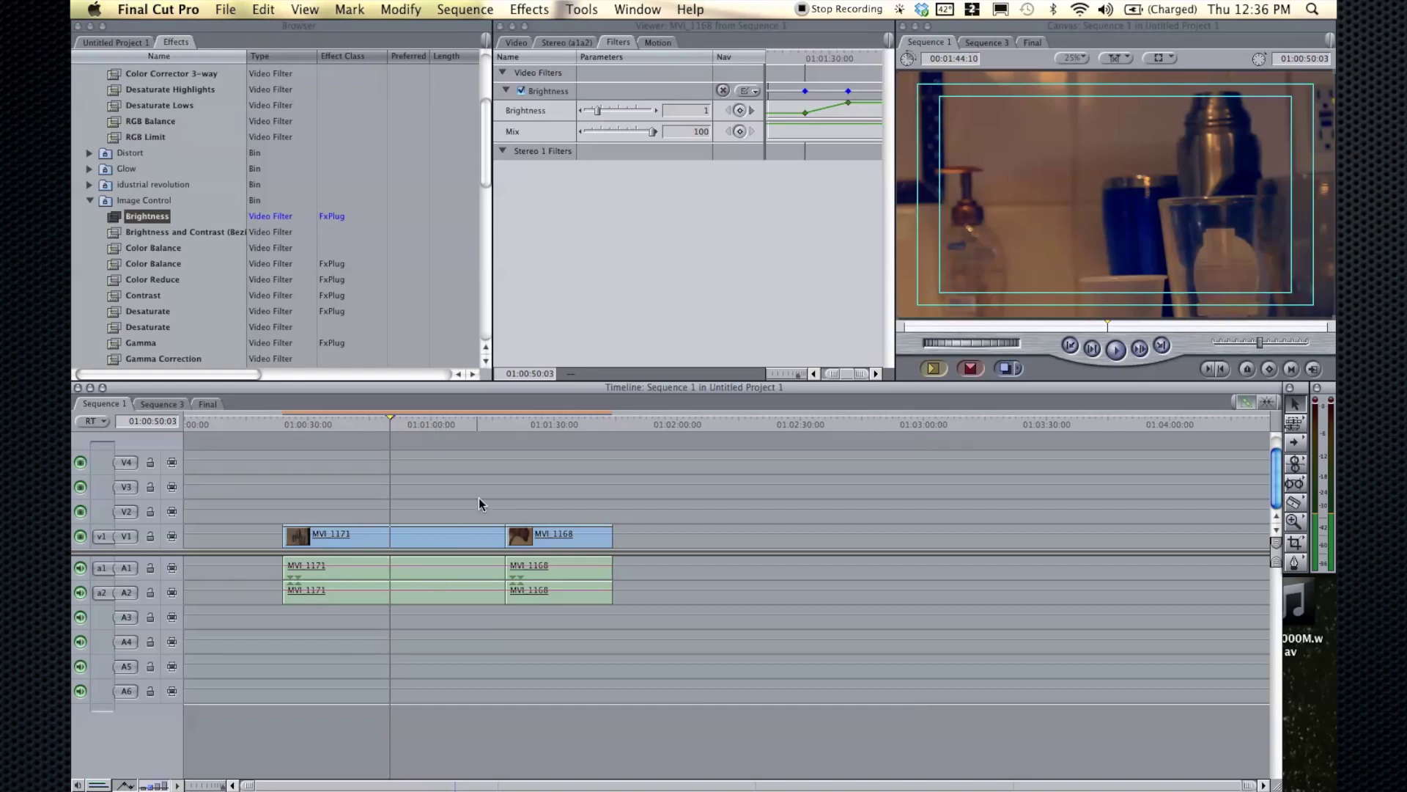
Step: Dip MVI 1171's audio level midway using Pen-tool level keyframes
{"action": "key", "text": "p"}
{"action": "left_click", "coordinate": [351, 567]}
{"action": "left_click", "coordinate": [363, 568]}
{"action": "left_click_drag", "start_coordinate": [364, 565], "coordinate": [364, 572]}
{"action": "left_click", "coordinate": [398, 568]}
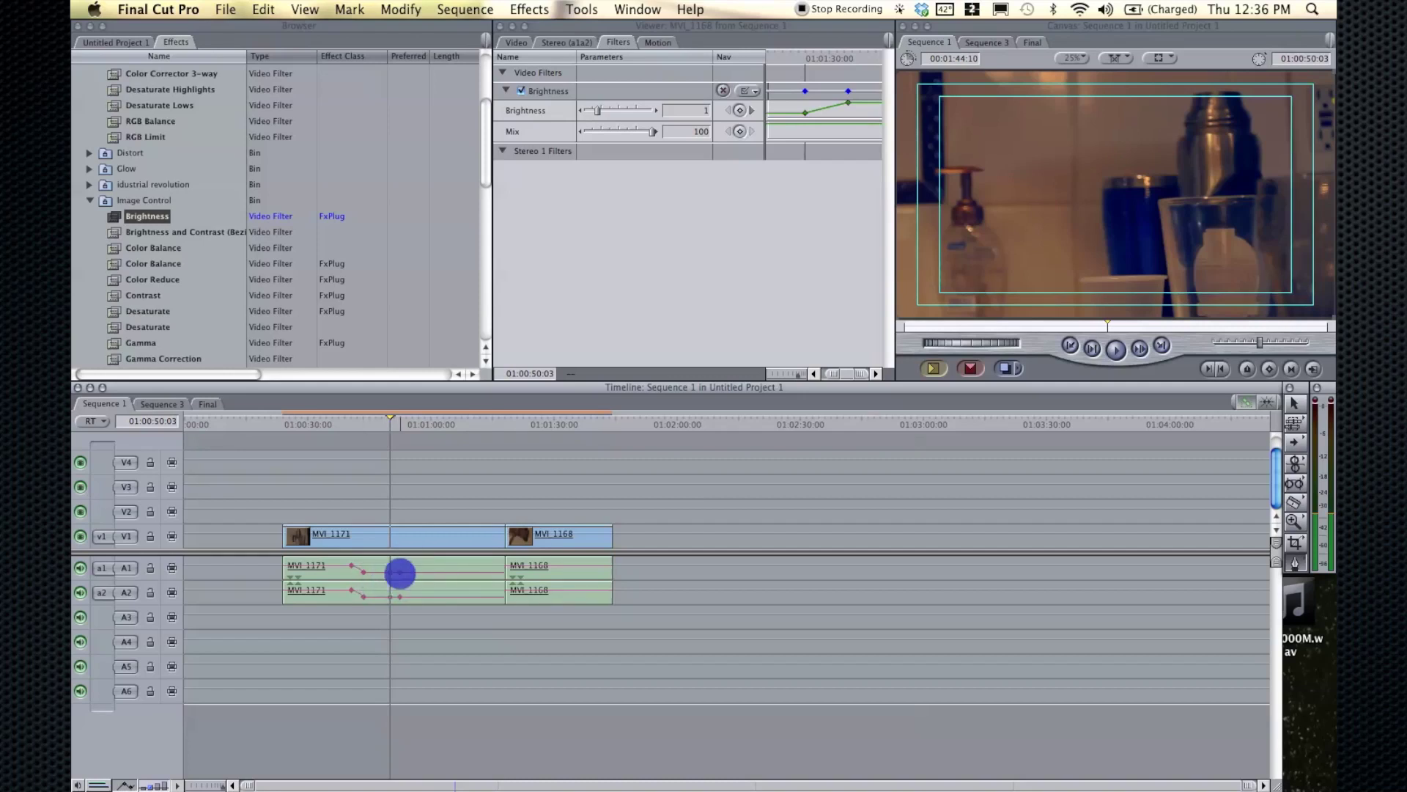
{"action": "double_click", "coordinate": [403, 565]}
{"action": "left_click_drag", "start_coordinate": [399, 572], "coordinate": [399, 562]}
Step: Fade MVI 1168's opacity down over its final frames with two opacity keyframes
{"action": "key", "text": "a"}
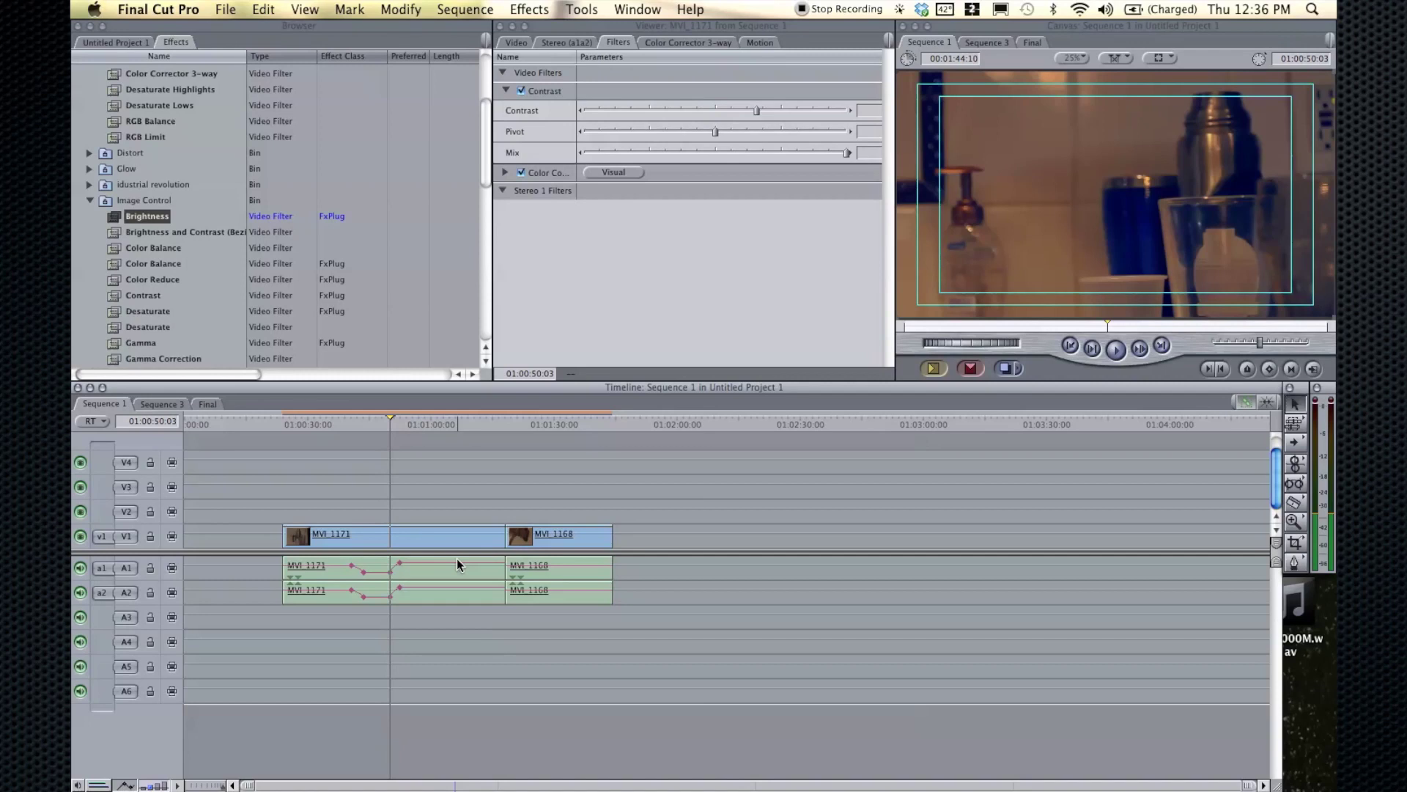
{"action": "left_click", "coordinate": [411, 534]}
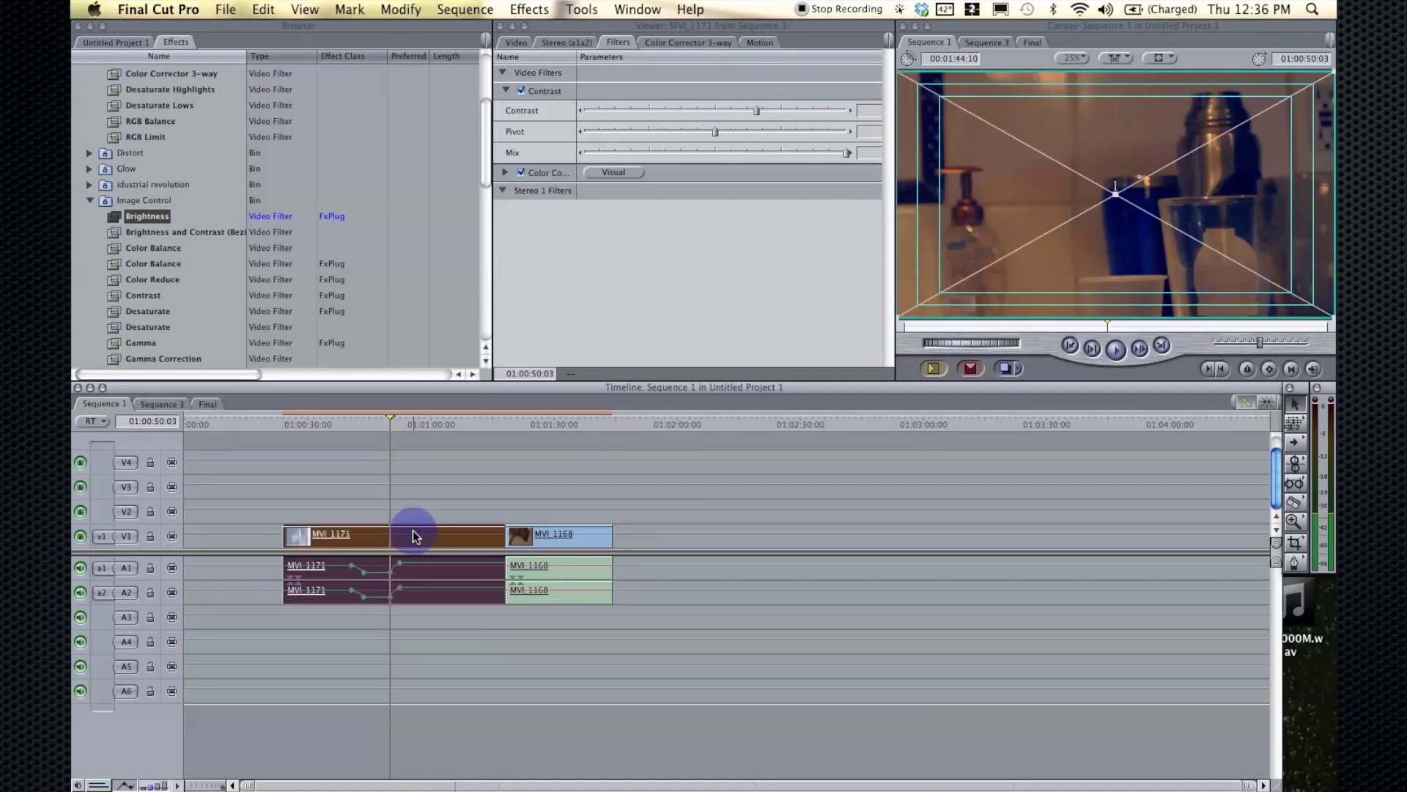
{"action": "left_click", "coordinate": [553, 527]}
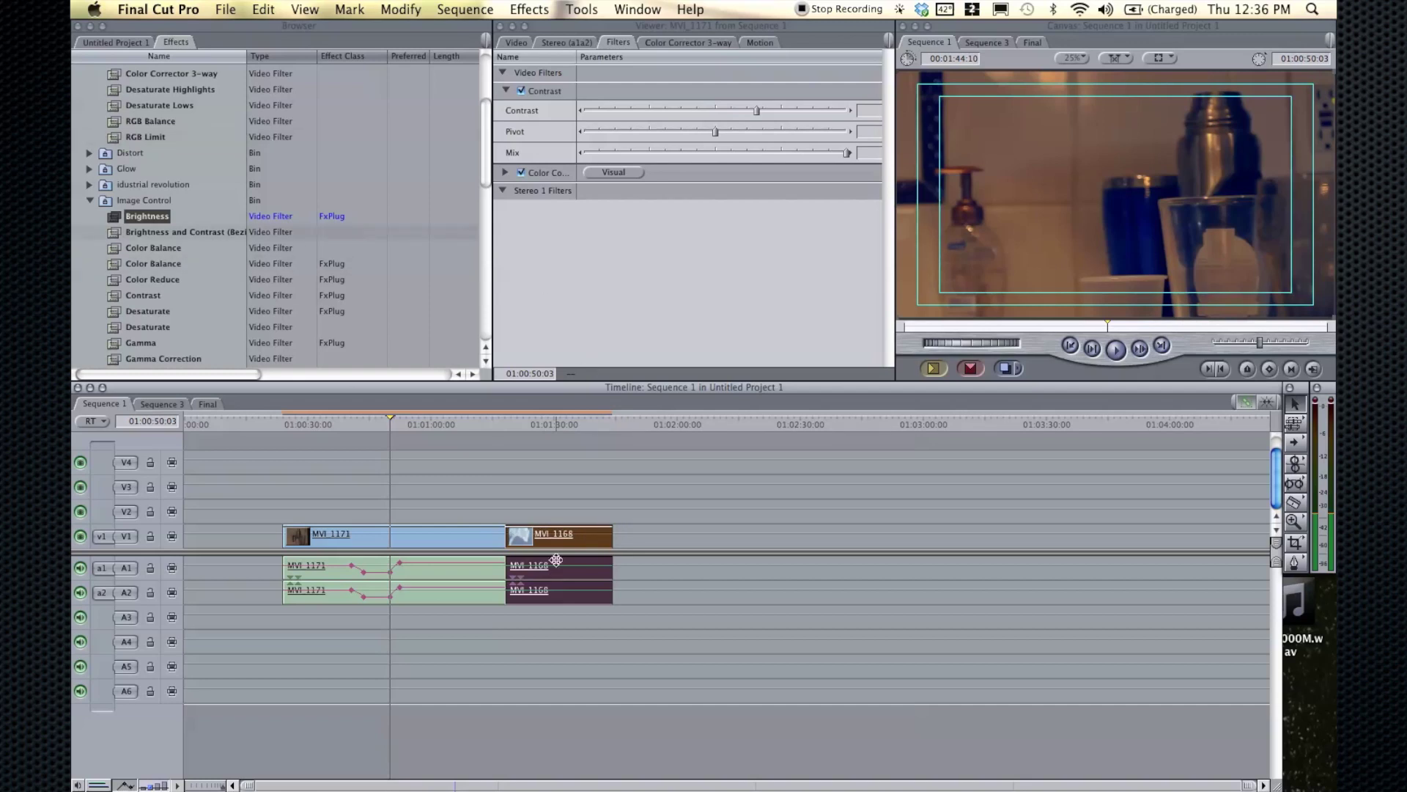
{"action": "key", "text": "p"}
{"action": "left_click", "coordinate": [590, 527]}
{"action": "left_click", "coordinate": [601, 527]}
{"action": "left_click_drag", "start_coordinate": [601, 527], "coordinate": [611, 544]}
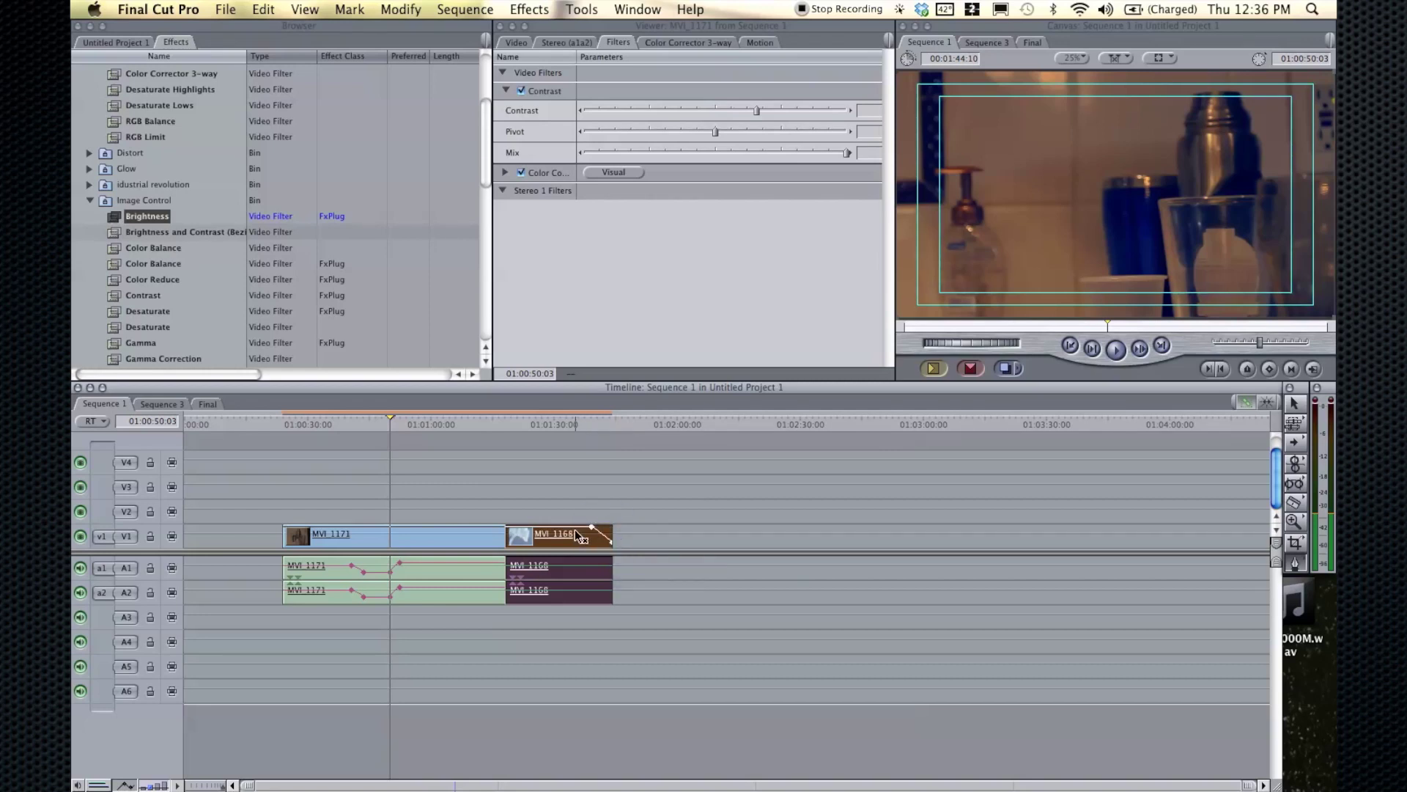
{"action": "left_click_drag", "start_coordinate": [588, 428], "coordinate": [623, 423]}
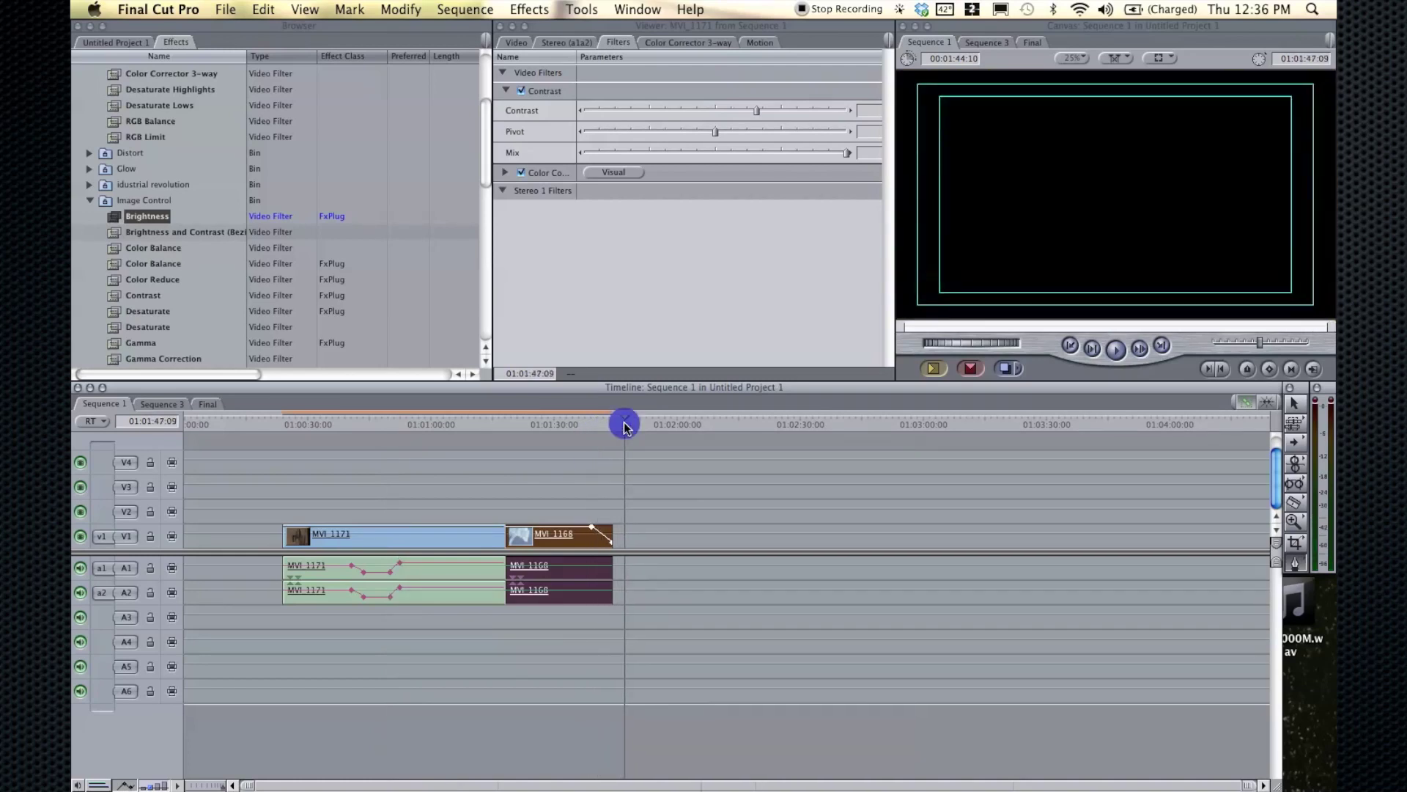